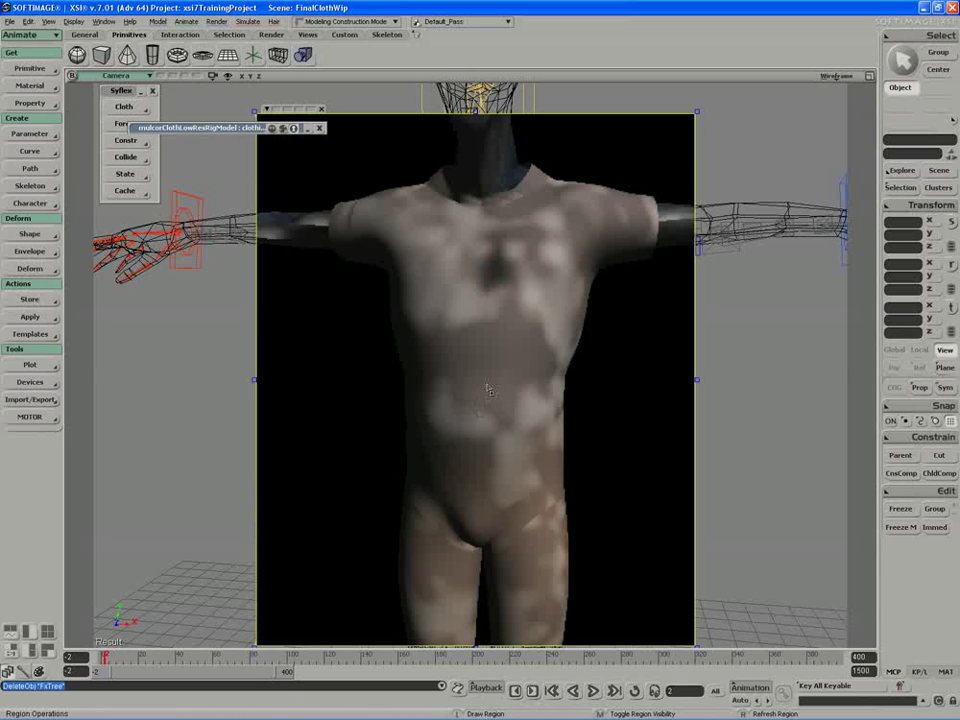
Step: Switch the workspace to the Compositing layout
{"action": "left_click", "coordinate": [48, 21]}
{"action": "mouse_move", "coordinate": [64, 185]}
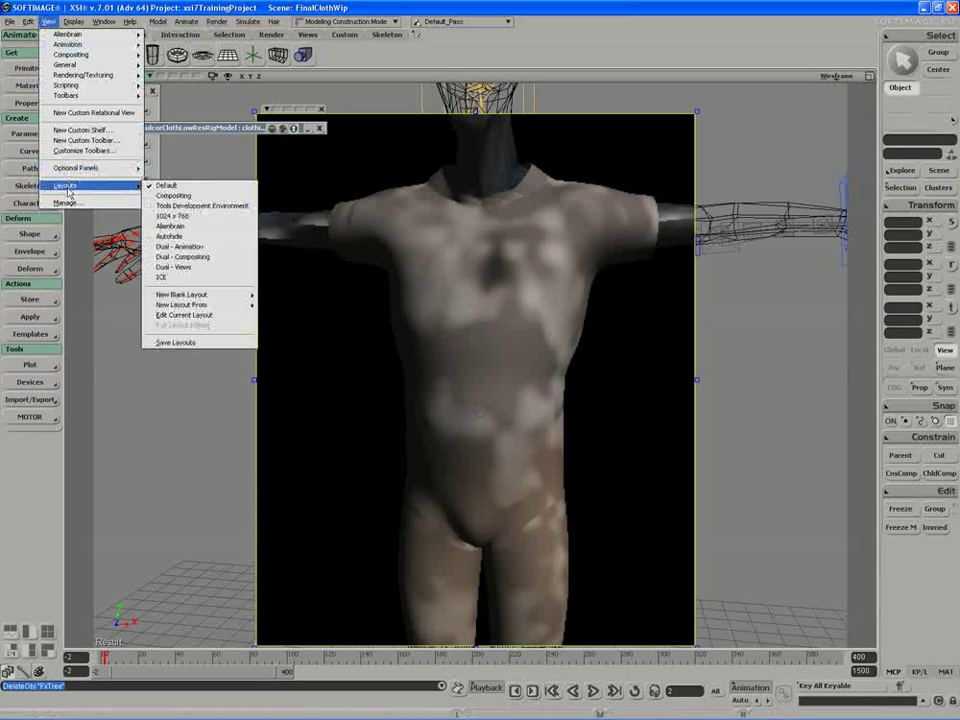
{"action": "left_click", "coordinate": [184, 198]}
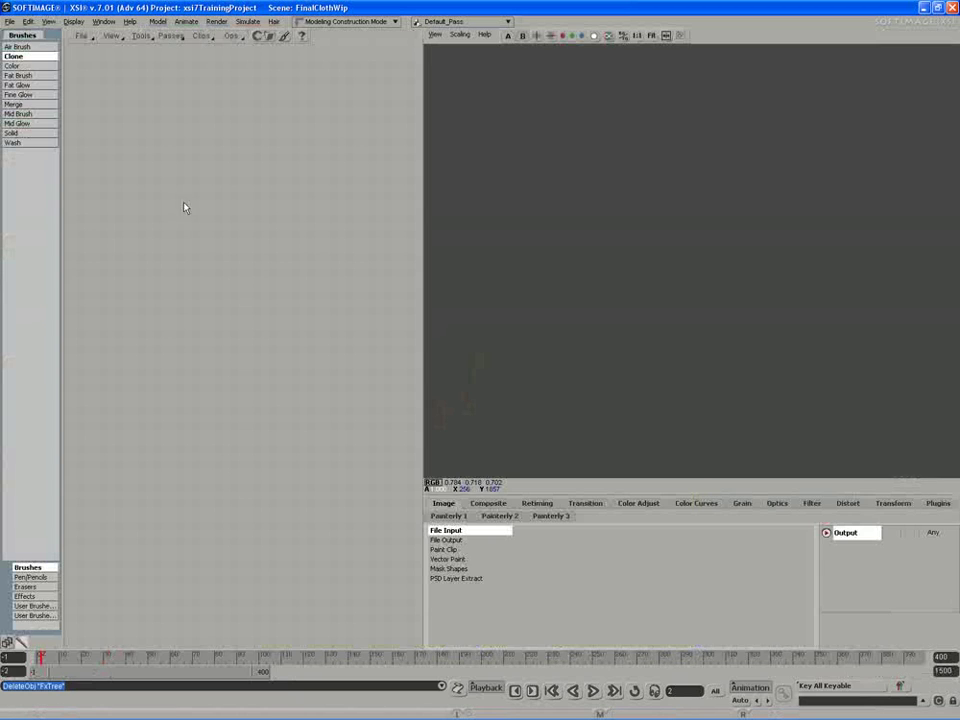
Step: Add a Paint Clip operator to the empty FX tree and place it near the top of the graph
{"action": "left_click", "coordinate": [231, 36]}
{"action": "mouse_move", "coordinate": [260, 49]}
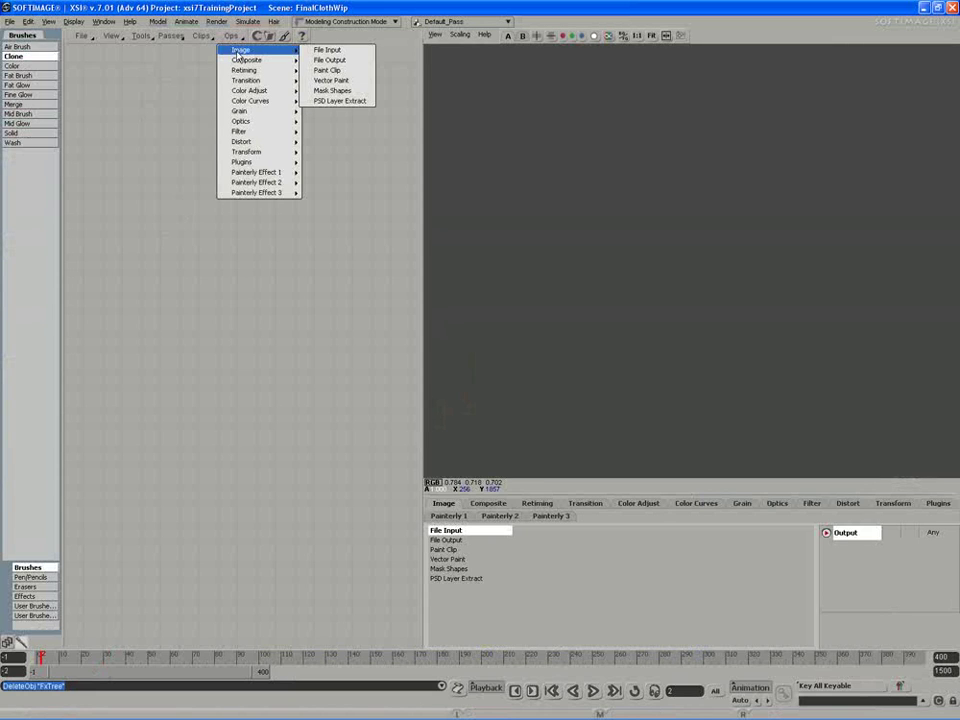
{"action": "left_click", "coordinate": [352, 73]}
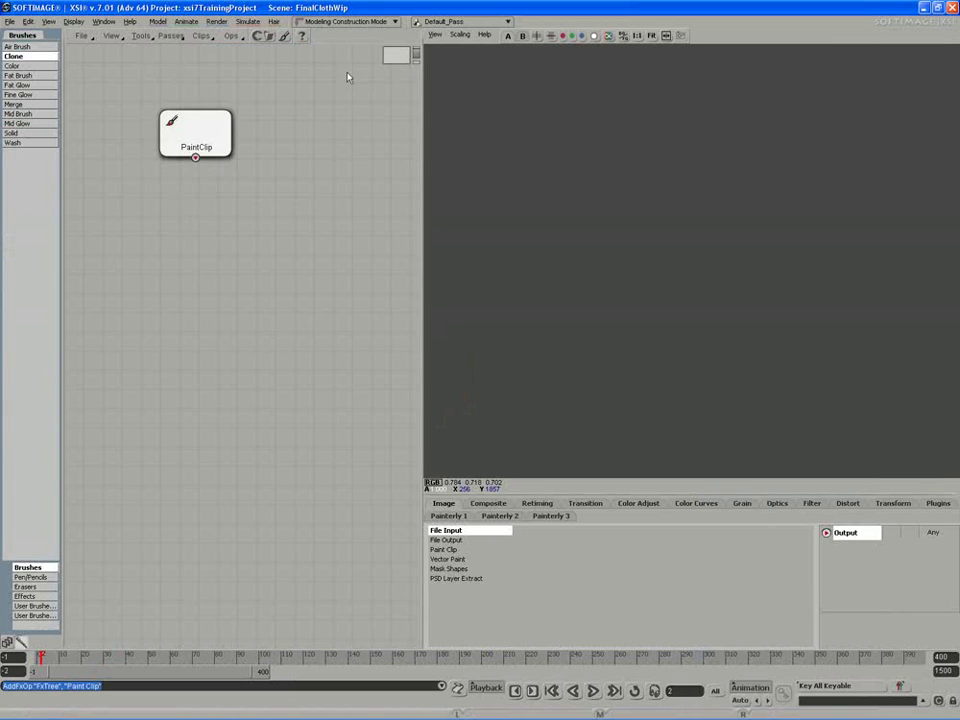
{"action": "mouse_move", "coordinate": [197, 146]}
{"action": "left_mouse_down"}
{"action": "mouse_move", "coordinate": [237, 125]}
{"action": "mouse_move", "coordinate": [233, 118]}
{"action": "left_mouse_up"}
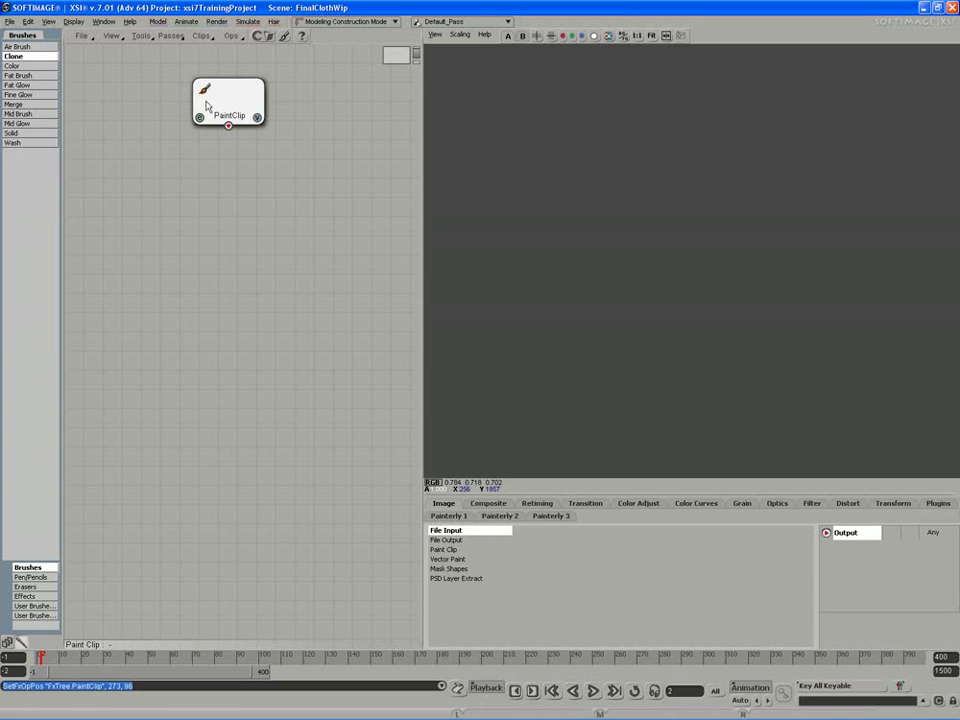
Step: Load ClothingRenderMap.tga from Render_Pictures as the paint clip's file and display the clip in the viewer
{"action": "double_click", "coordinate": [199, 120]}
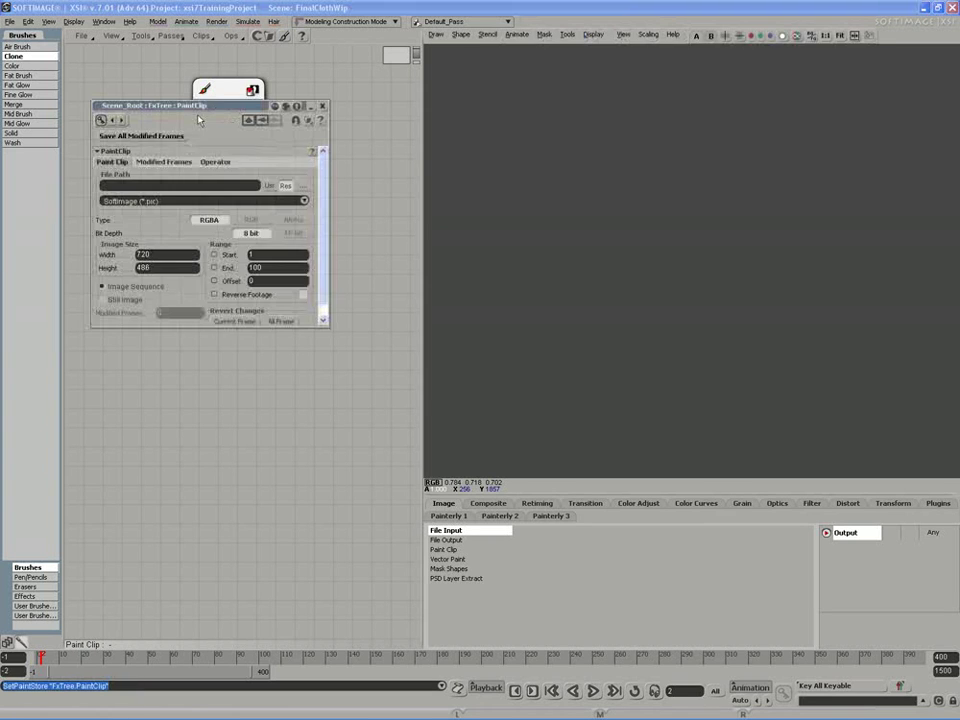
{"action": "left_click", "coordinate": [288, 184]}
{"action": "left_click", "coordinate": [372, 147]}
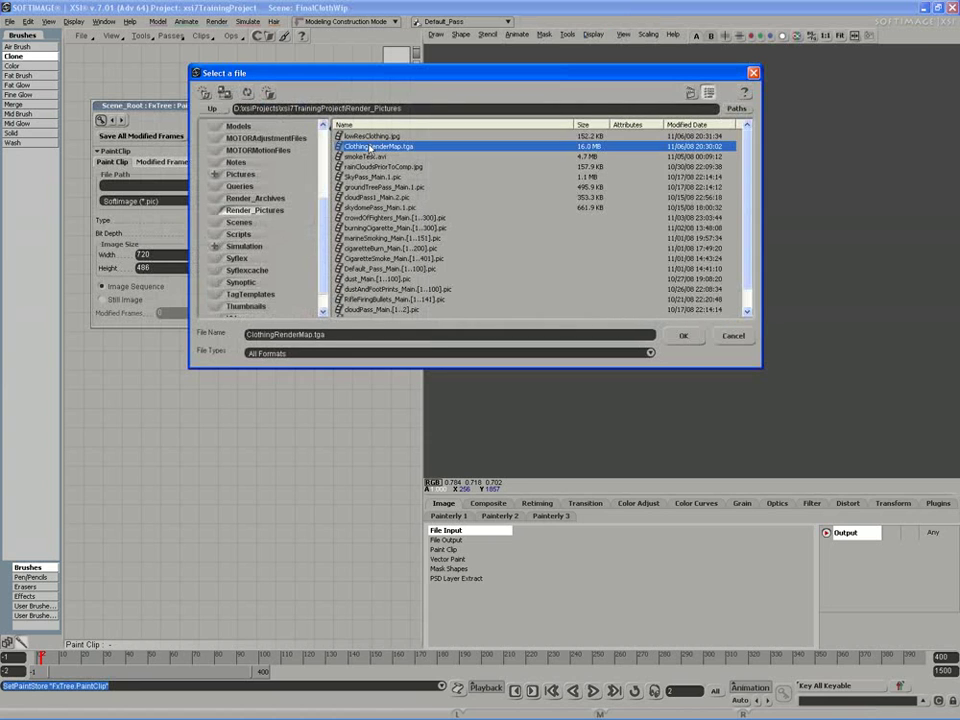
{"action": "left_click", "coordinate": [683, 335]}
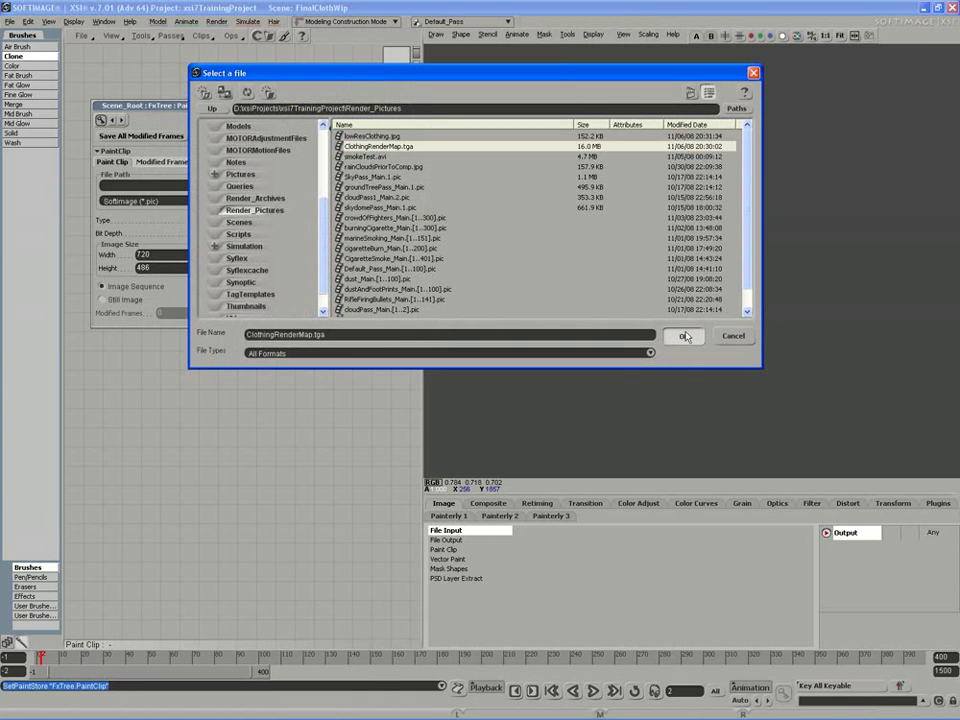
{"action": "left_click", "coordinate": [322, 105]}
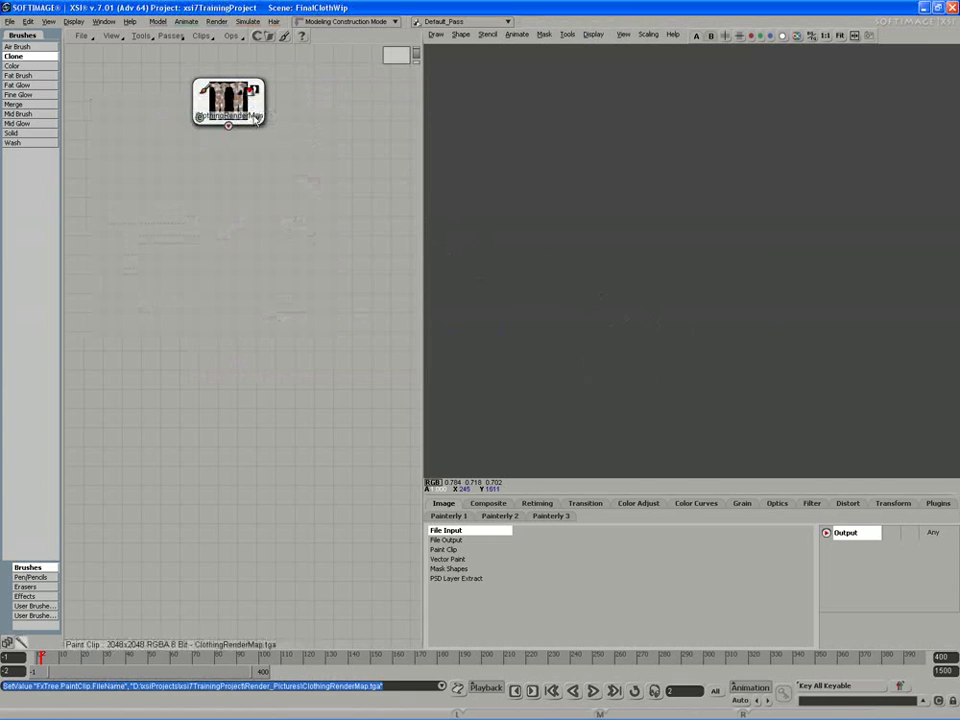
{"action": "left_click", "coordinate": [257, 121]}
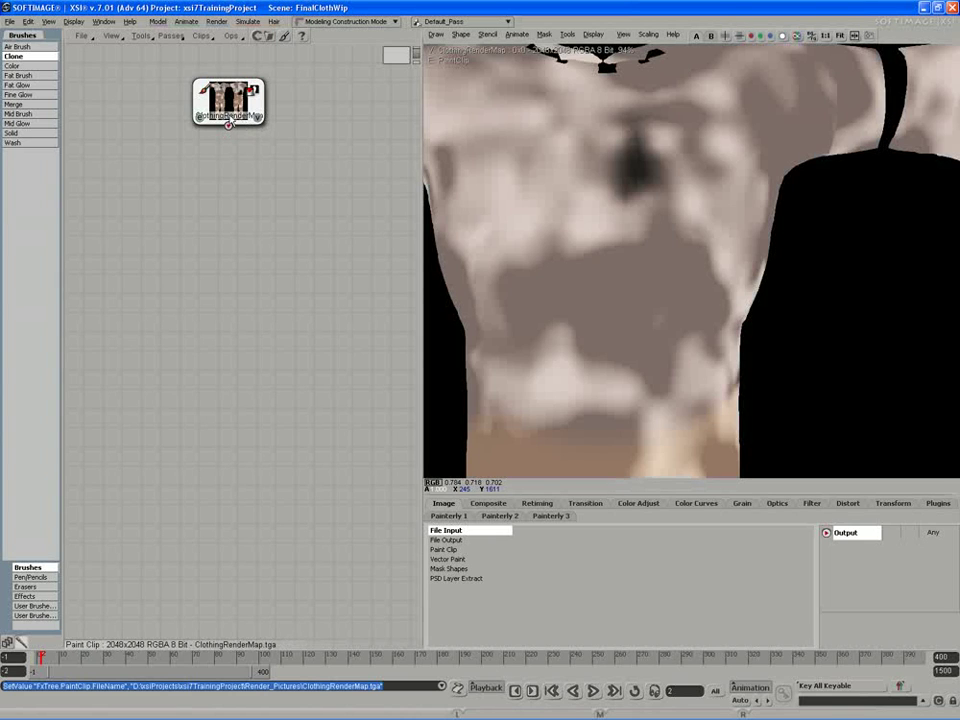
Step: Try an Air Brush stroke on the shirt texture's chest and undo it
{"action": "left_click", "coordinate": [16, 47]}
{"action": "left_click_drag", "start_coordinate": [201, 117], "coordinate": [199, 127]}
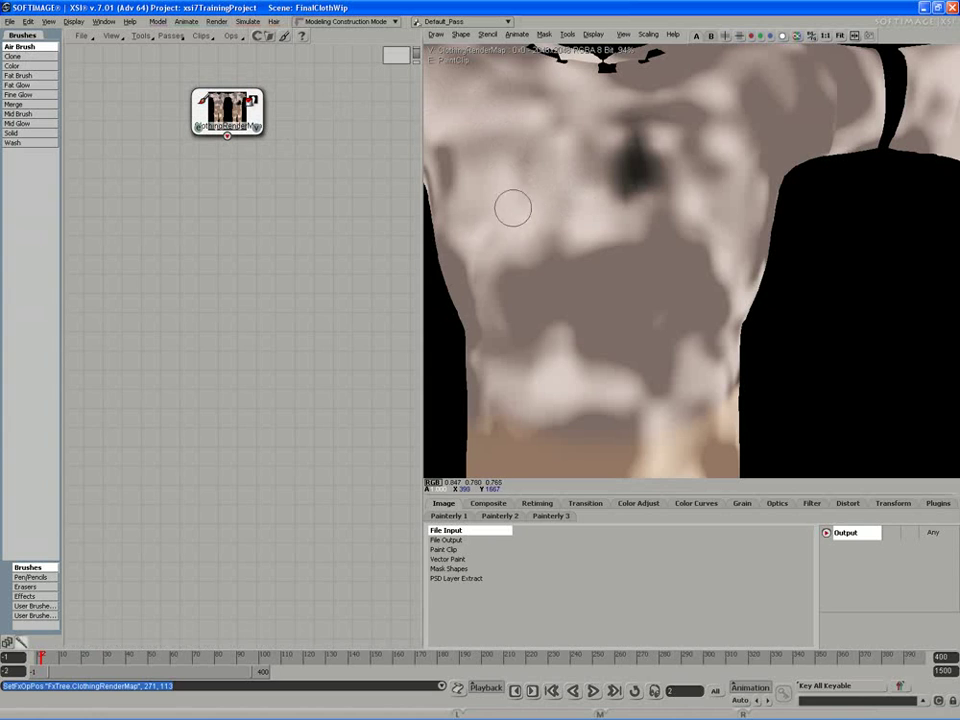
{"action": "mouse_move", "coordinate": [513, 207]}
{"action": "left_mouse_down"}
{"action": "mouse_move", "coordinate": [596, 289]}
{"action": "mouse_move", "coordinate": [636, 193]}
{"action": "mouse_move", "coordinate": [546, 197]}
{"action": "left_mouse_up"}
{"action": "key", "text": "ctrl+z"}
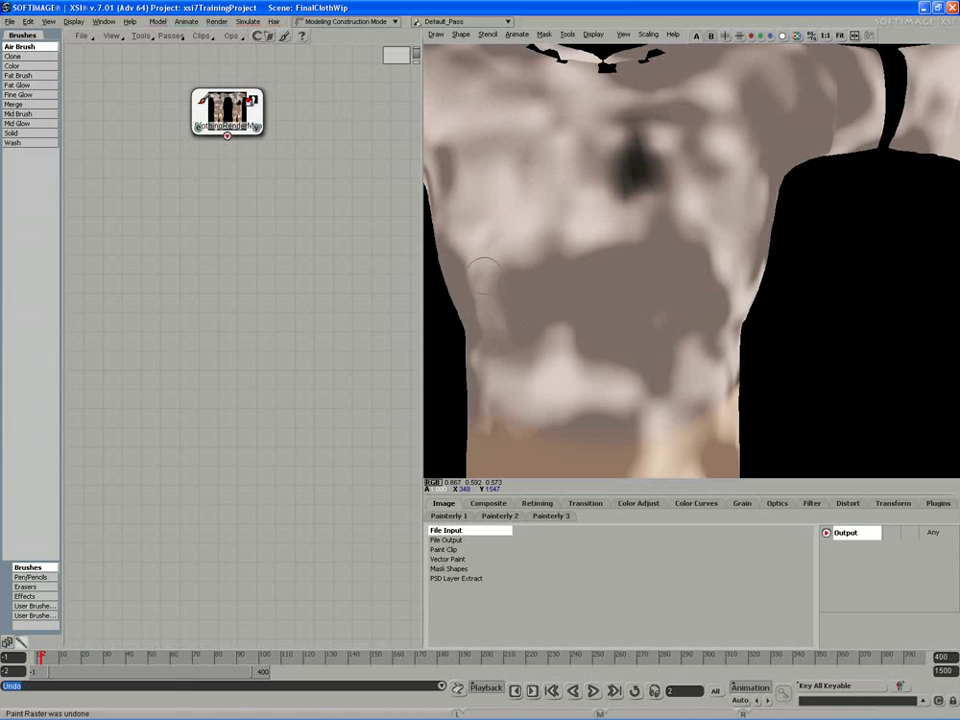
Step: Add a File Output operator below the ClothingRenderMap node and connect the clip's output to it
{"action": "left_click_drag", "start_coordinate": [194, 92], "coordinate": [181, 88]}
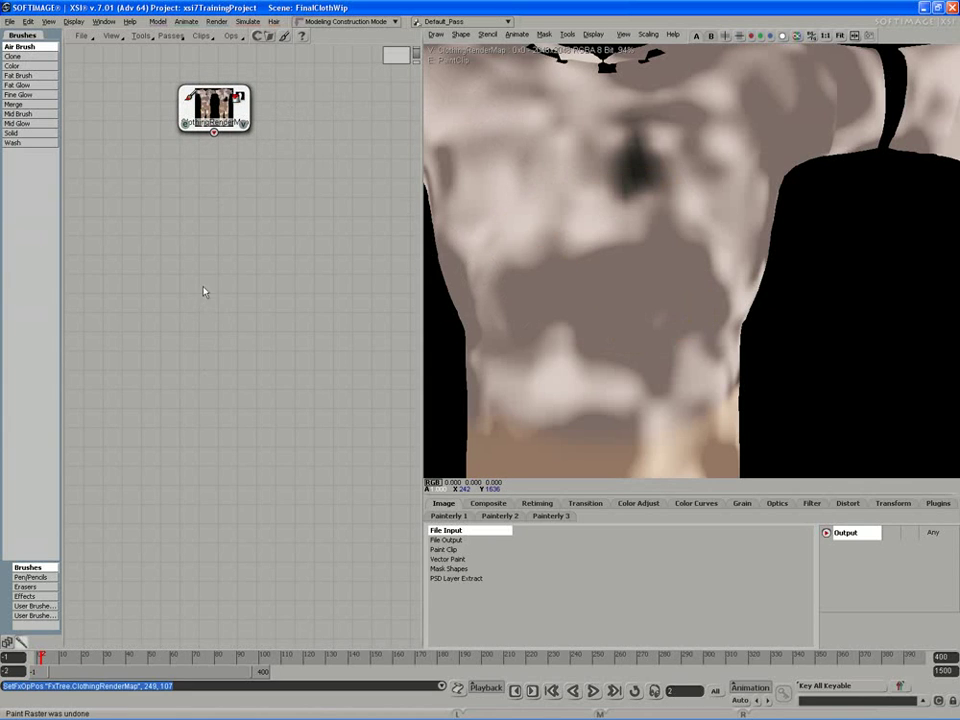
{"action": "left_click", "coordinate": [231, 35]}
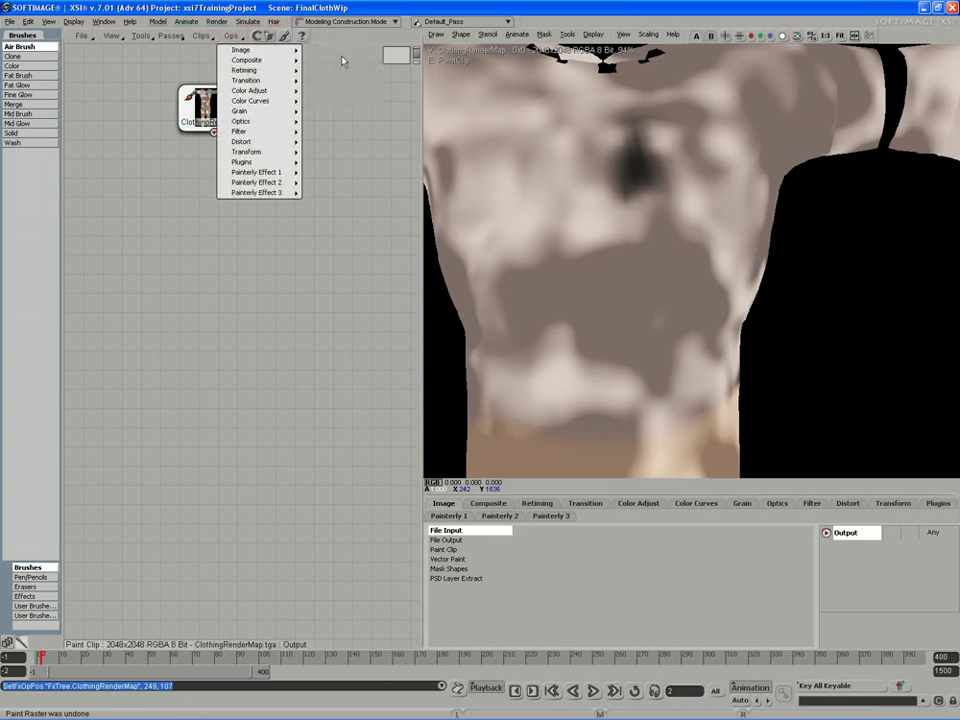
{"action": "mouse_move", "coordinate": [241, 50]}
{"action": "left_click", "coordinate": [331, 63]}
{"action": "left_click_drag", "start_coordinate": [182, 148], "coordinate": [195, 266]}
{"action": "left_click_drag", "start_coordinate": [214, 133], "coordinate": [214, 188]}
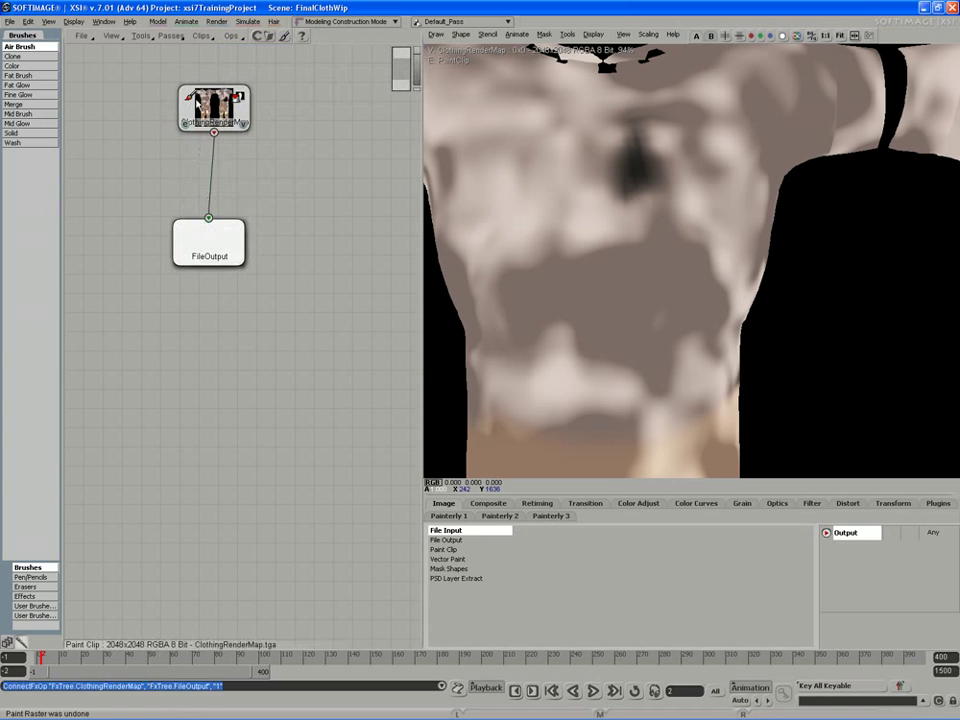
Step: Line up the ClothingRenderMap and FileOutput nodes vertically in the FX tree
{"action": "left_click_drag", "start_coordinate": [198, 108], "coordinate": [190, 110]}
{"action": "left_click_drag", "start_coordinate": [211, 255], "coordinate": [207, 240]}
{"action": "left_click_drag", "start_coordinate": [207, 119], "coordinate": [205, 117]}
{"action": "left_click", "coordinate": [206, 220]}
{"action": "left_click_drag", "start_coordinate": [206, 225], "coordinate": [205, 221]}
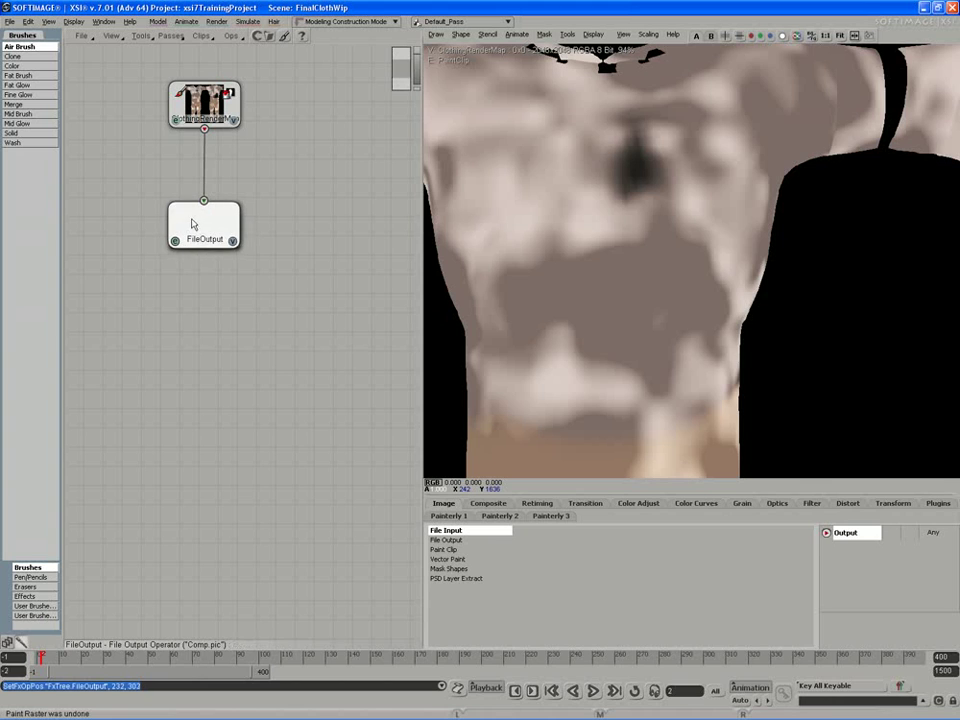
Step: Set the FileOutput node to write ColorMapPrisonShirt in the Render_Pictures folder, using the Targa (*.tga) format
{"action": "double_click", "coordinate": [182, 240]}
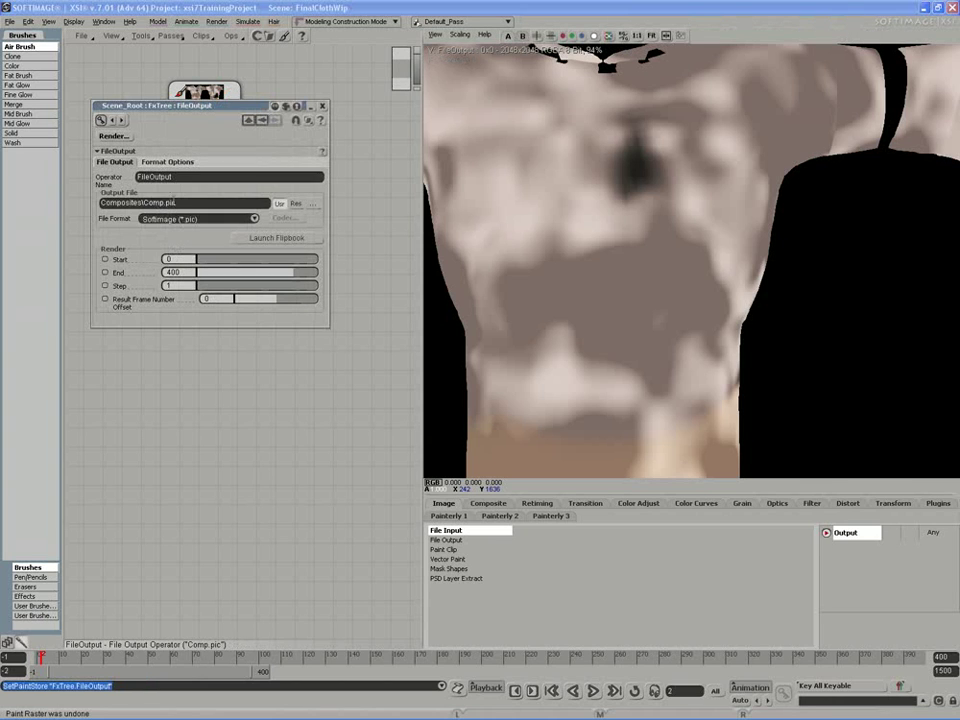
{"action": "double_click", "coordinate": [143, 203]}
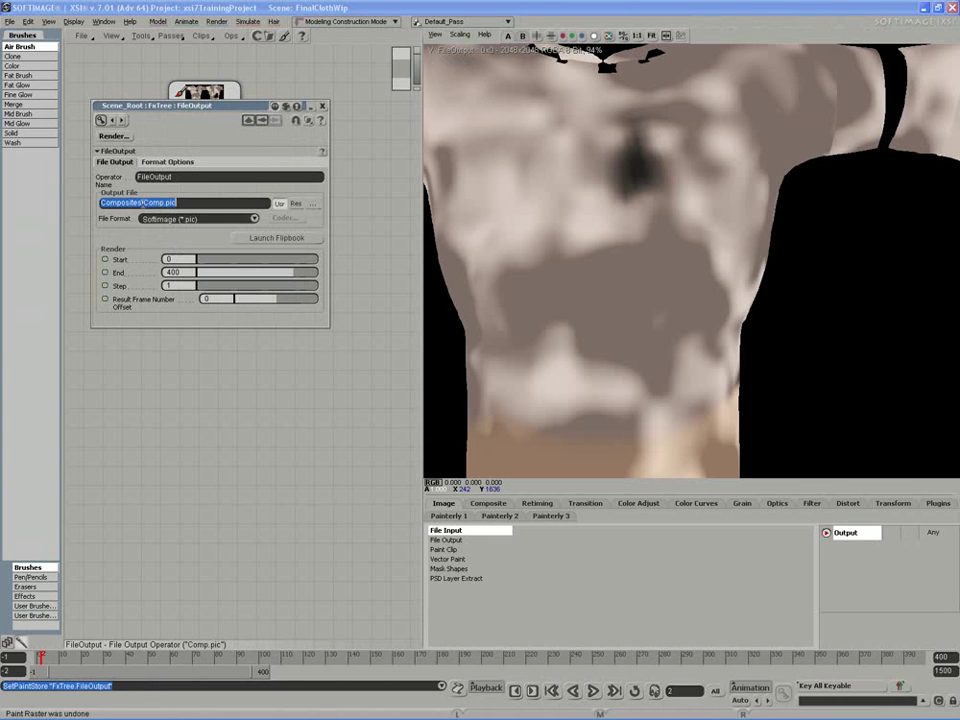
{"action": "left_click", "coordinate": [293, 205]}
{"action": "left_click_drag", "start_coordinate": [314, 204], "coordinate": [320, 284]}
{"action": "left_click", "coordinate": [254, 222]}
{"action": "left_click", "coordinate": [286, 333]}
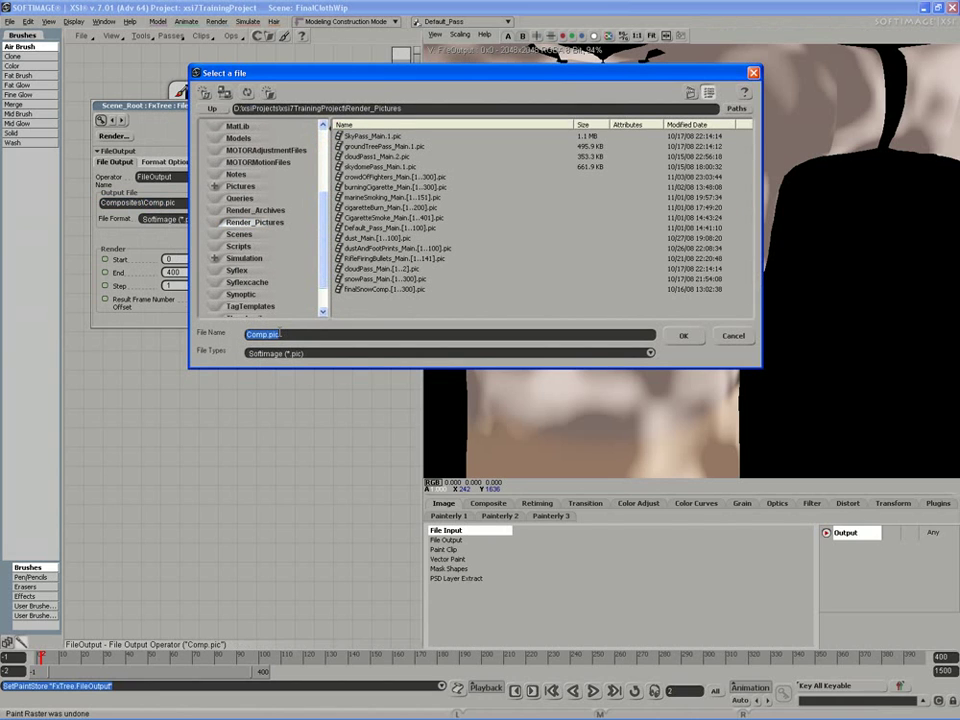
{"action": "type", "text": "pri"}
{"action": "left_click", "coordinate": [297, 356]}
{"action": "left_click", "coordinate": [285, 343]}
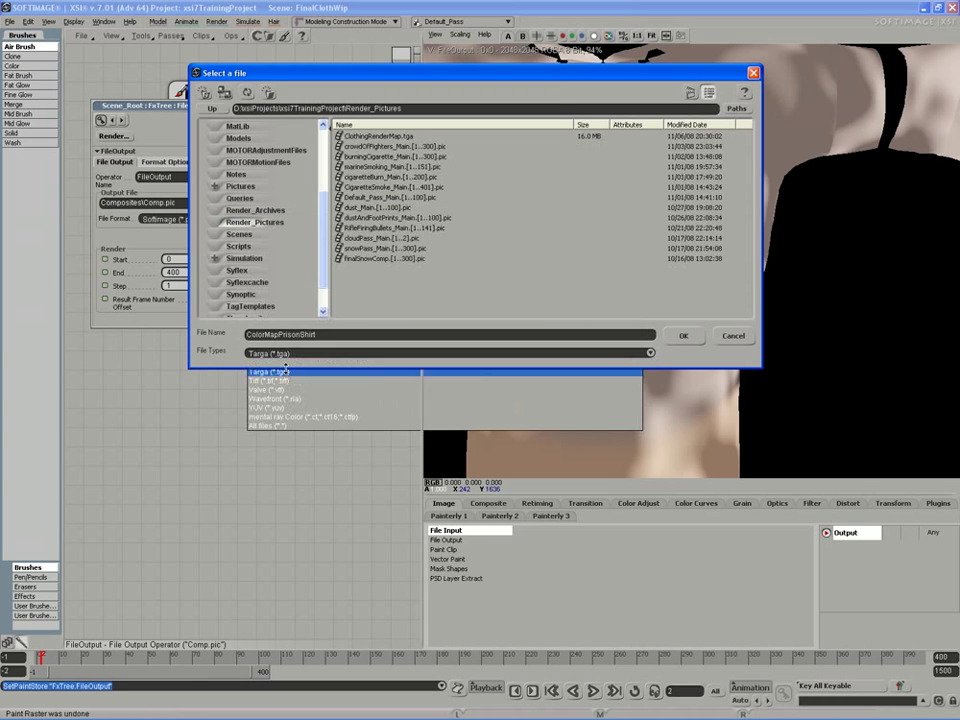
{"action": "left_click", "coordinate": [683, 335]}
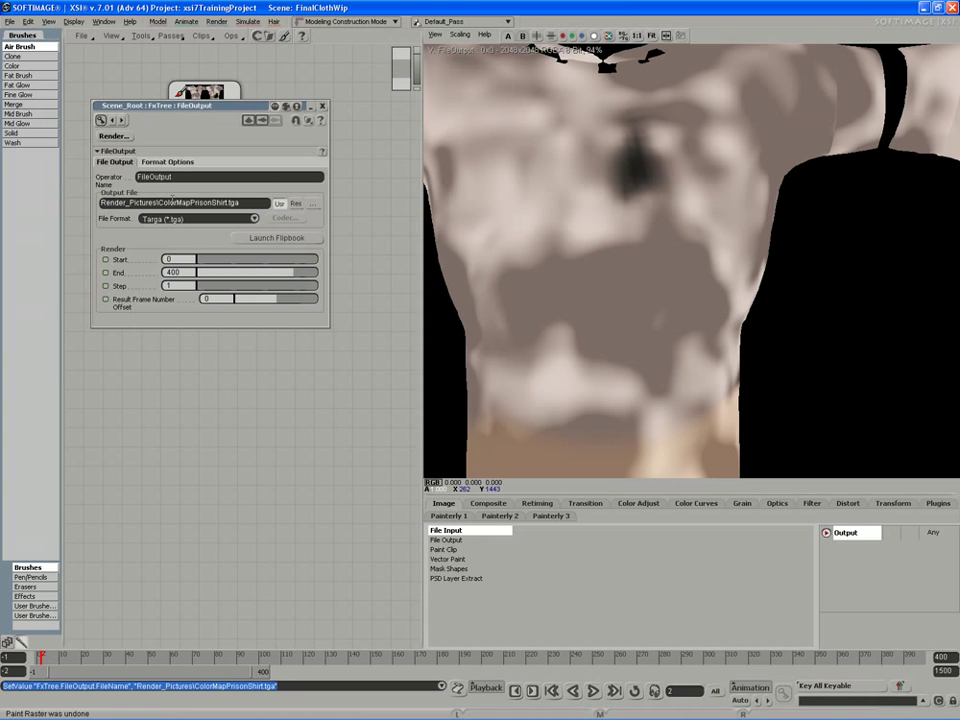
Step: Set the FileOutput render range to start frame 1 and end frame 1, and close its properties
{"action": "left_click", "coordinate": [175, 260]}
{"action": "type", "text": "1"}
{"action": "key", "text": "Tab"}
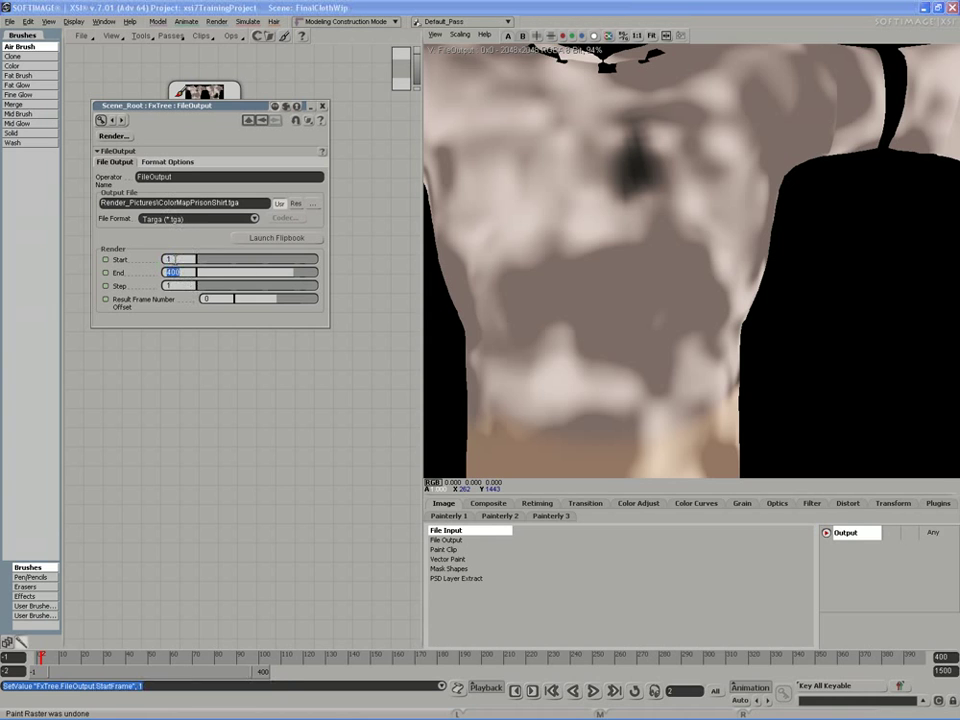
{"action": "type", "text": "1"}
{"action": "key", "text": "Tab"}
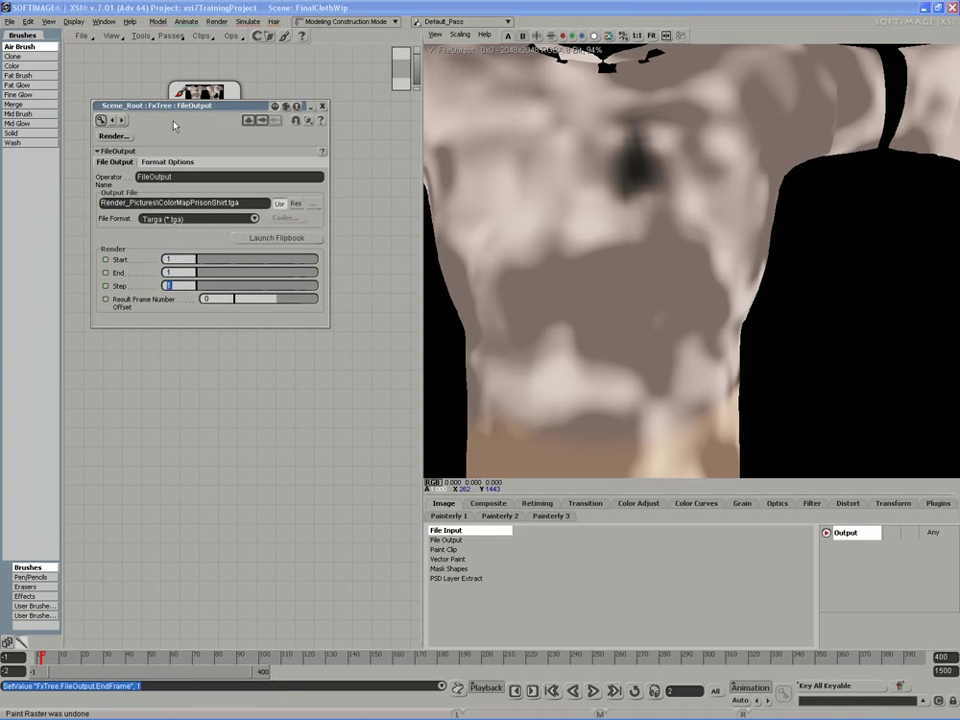
{"action": "left_click_drag", "start_coordinate": [173, 106], "coordinate": [190, 272]}
{"action": "left_click", "coordinate": [335, 273]}
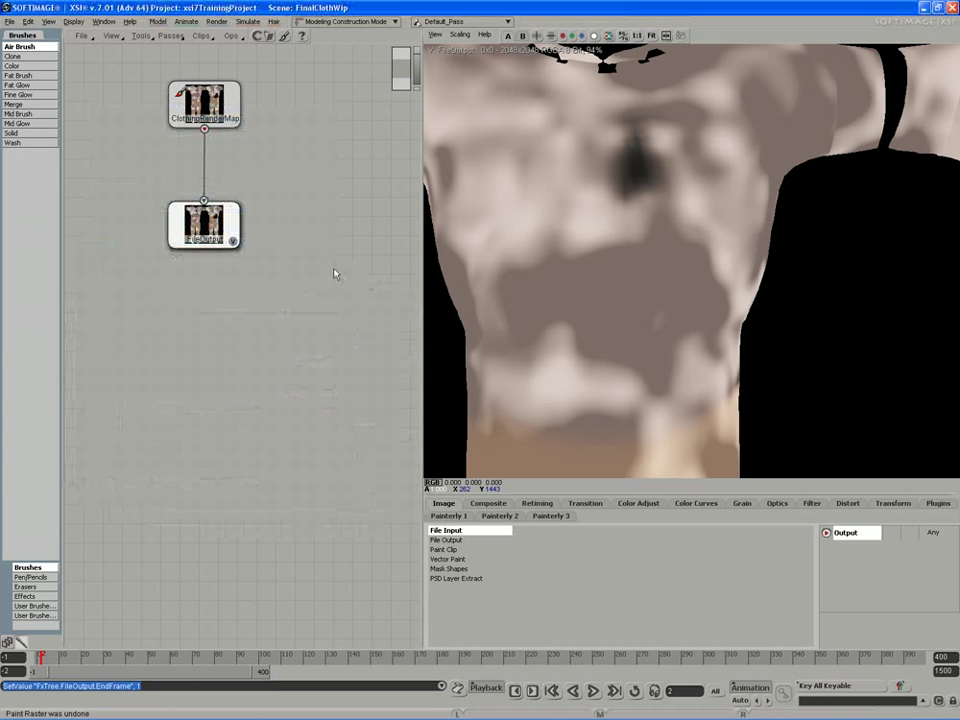
Step: Show the ClothingRenderMap clip in the viewer and open it for editing so the shirt can be painted
{"action": "left_click_drag", "start_coordinate": [207, 230], "coordinate": [209, 242]}
{"action": "left_click_drag", "start_coordinate": [207, 100], "coordinate": [215, 110]}
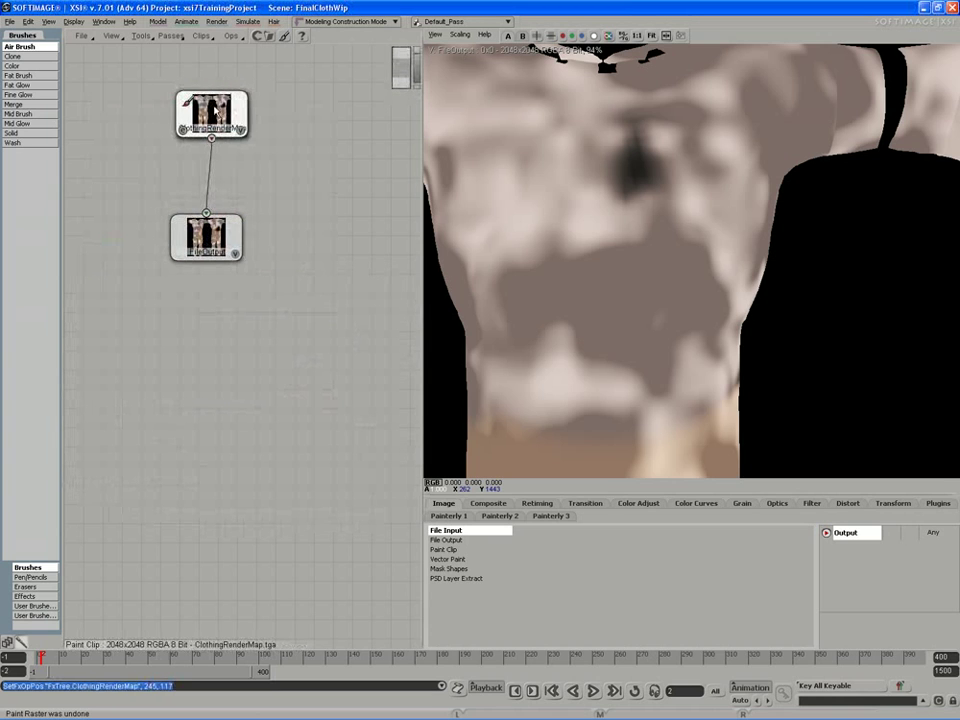
{"action": "left_click", "coordinate": [241, 130]}
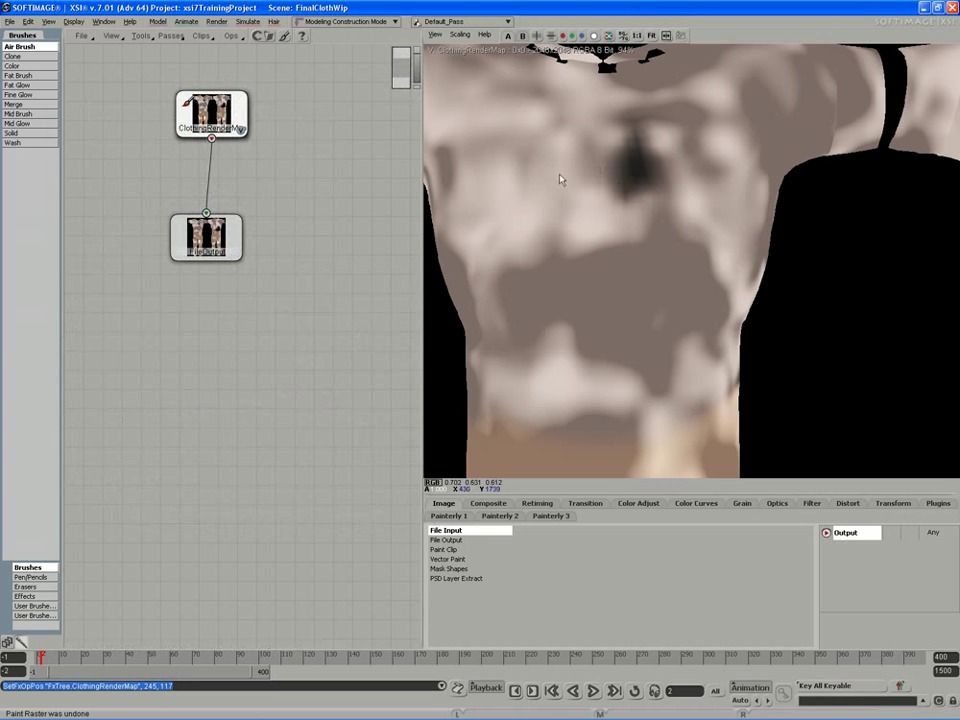
{"action": "left_click", "coordinate": [184, 130]}
{"action": "mouse_move", "coordinate": [544, 227]}
{"action": "left_mouse_down"}
{"action": "mouse_move", "coordinate": [591, 270]}
{"action": "mouse_move", "coordinate": [595, 262]}
{"action": "left_mouse_up"}
{"action": "left_click_drag", "start_coordinate": [682, 200], "coordinate": [660, 221]}
{"action": "middle_click_drag", "start_coordinate": [660, 221], "coordinate": [580, 190]}
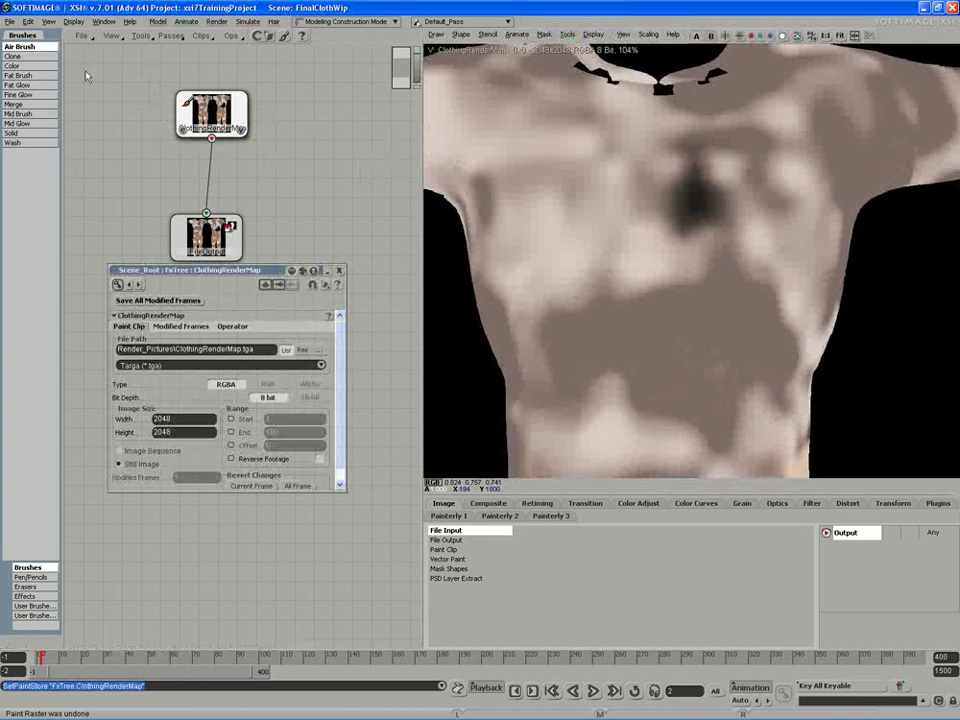
Step: Select the Color brush, undo its test dab, and sample the light fabric tone on the chest as the foreground colour
{"action": "left_click", "coordinate": [15, 66]}
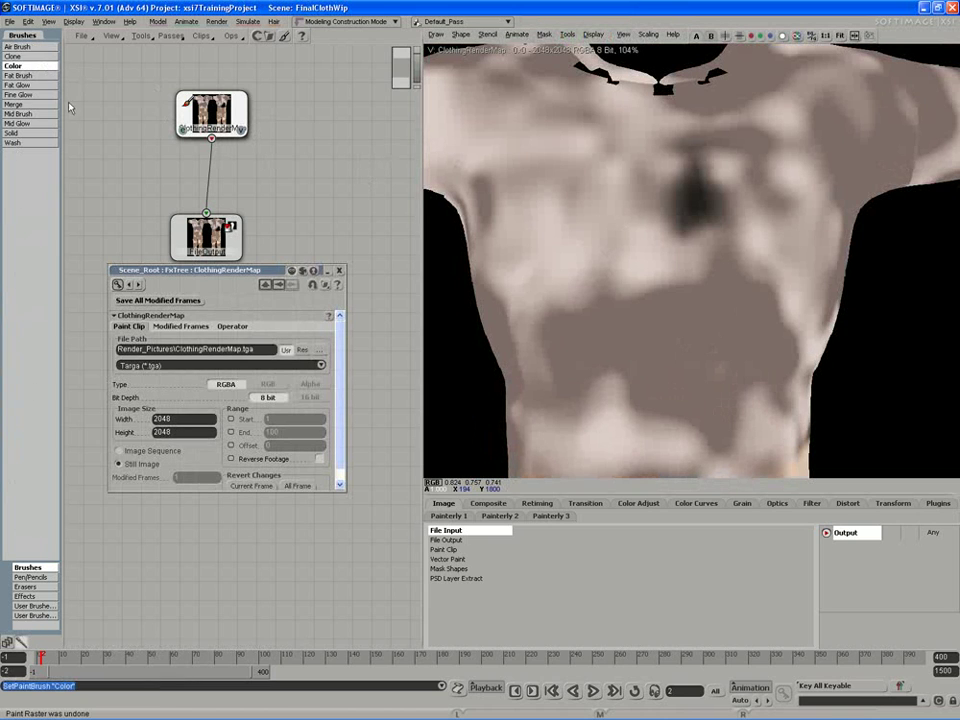
{"action": "left_click", "coordinate": [574, 243]}
{"action": "key", "text": "ctrl+z"}
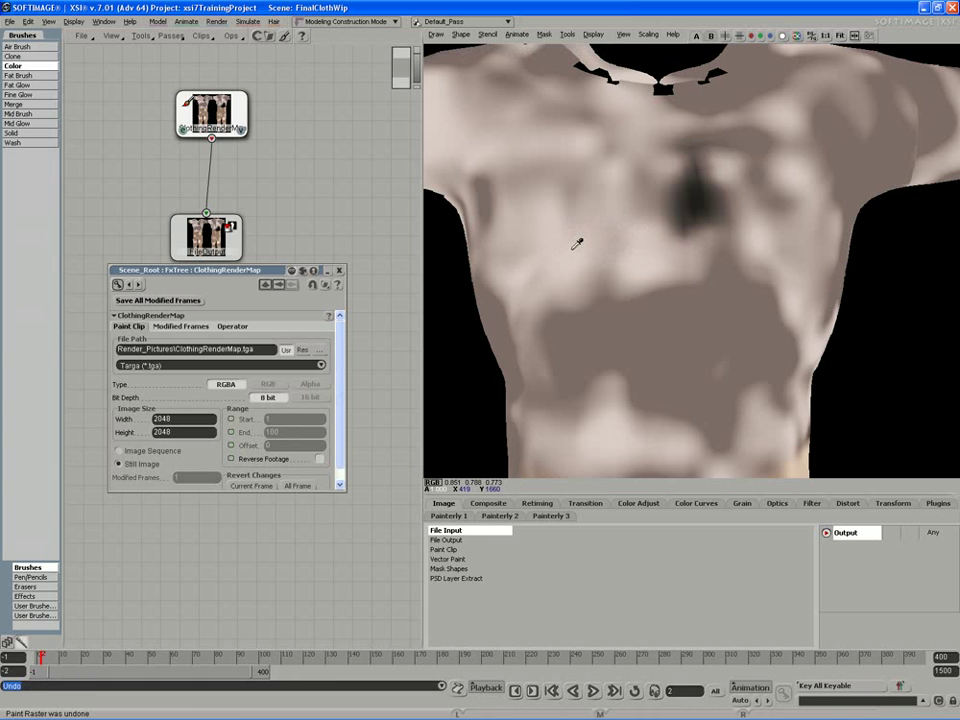
{"action": "left_click", "coordinate": [577, 243]}
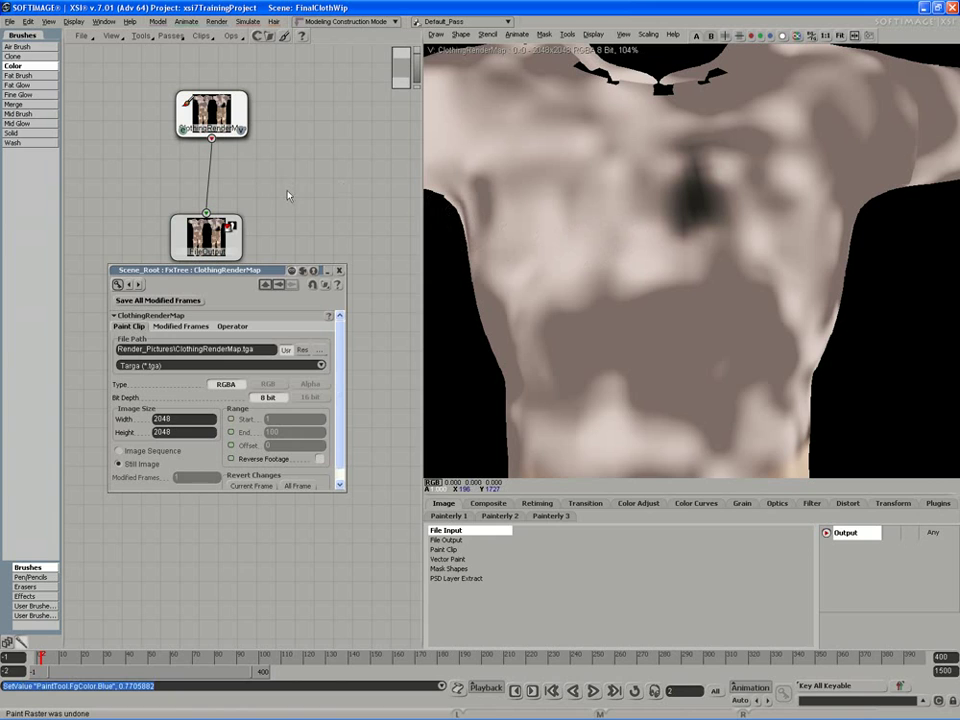
Step: Clone nearby light fabric over the dark spot on the shirt's chest
{"action": "left_click", "coordinate": [8, 56]}
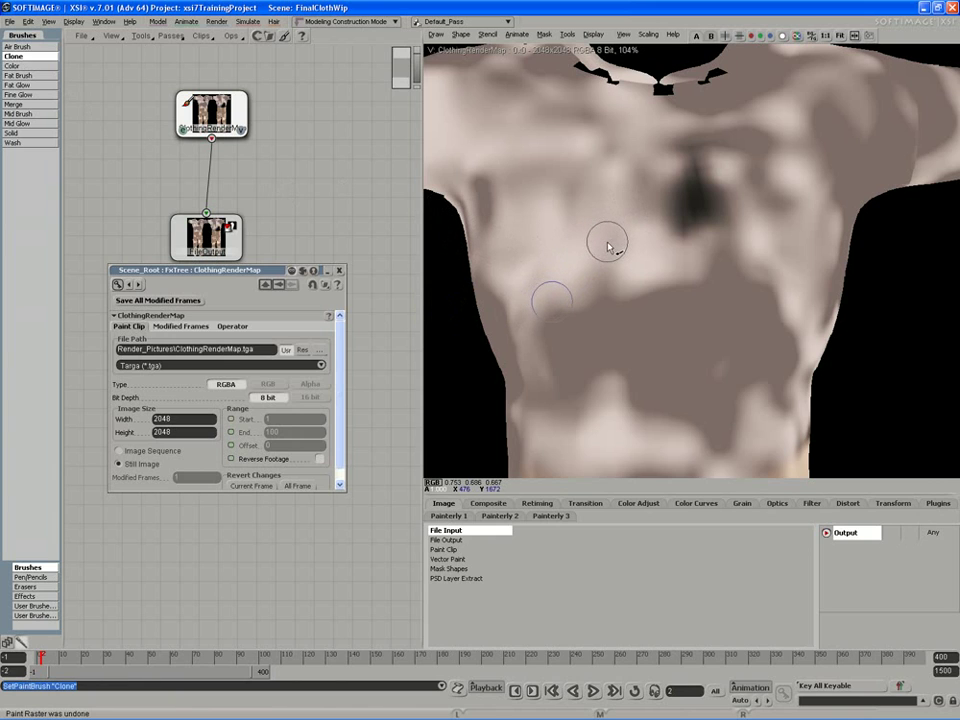
{"action": "mouse_move", "coordinate": [603, 238]}
{"action": "left_mouse_down", "text": "ctrl"}
{"action": "mouse_move", "coordinate": [690, 205]}
{"action": "mouse_move", "coordinate": [686, 214]}
{"action": "mouse_move", "coordinate": [692, 180]}
{"action": "mouse_move", "coordinate": [666, 242]}
{"action": "mouse_move", "coordinate": [647, 223]}
{"action": "mouse_move", "coordinate": [660, 189]}
{"action": "mouse_move", "coordinate": [687, 163]}
{"action": "left_mouse_up", "text": "ctrl"}
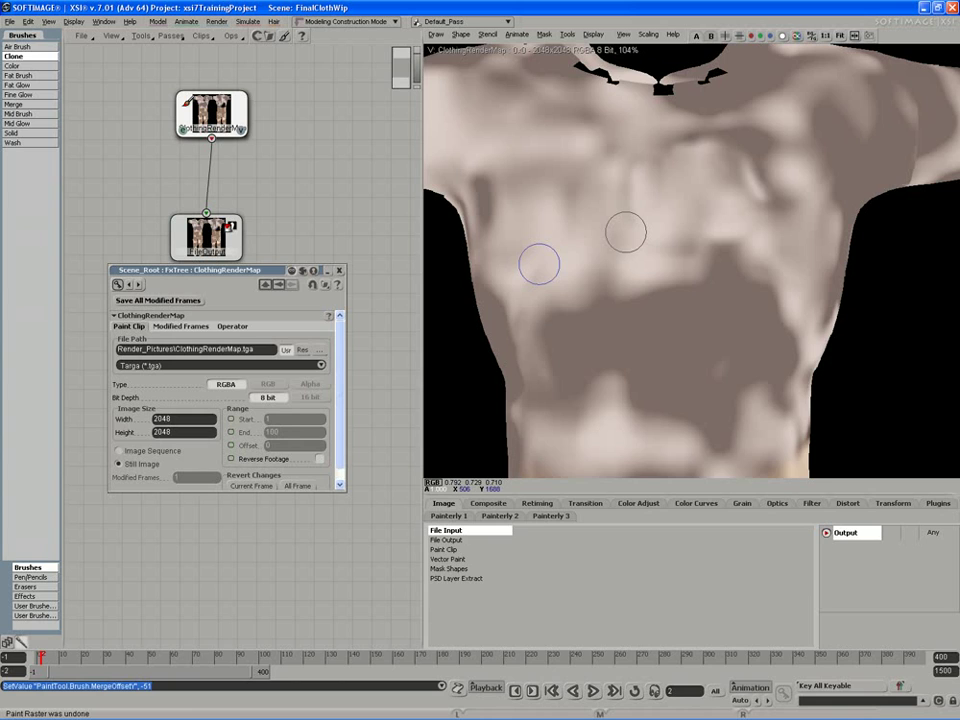
Step: Select the Mid Brush, darken the foreground colour to a near-black grey, and undo the test stroke on the chest
{"action": "left_click", "coordinate": [22, 114]}
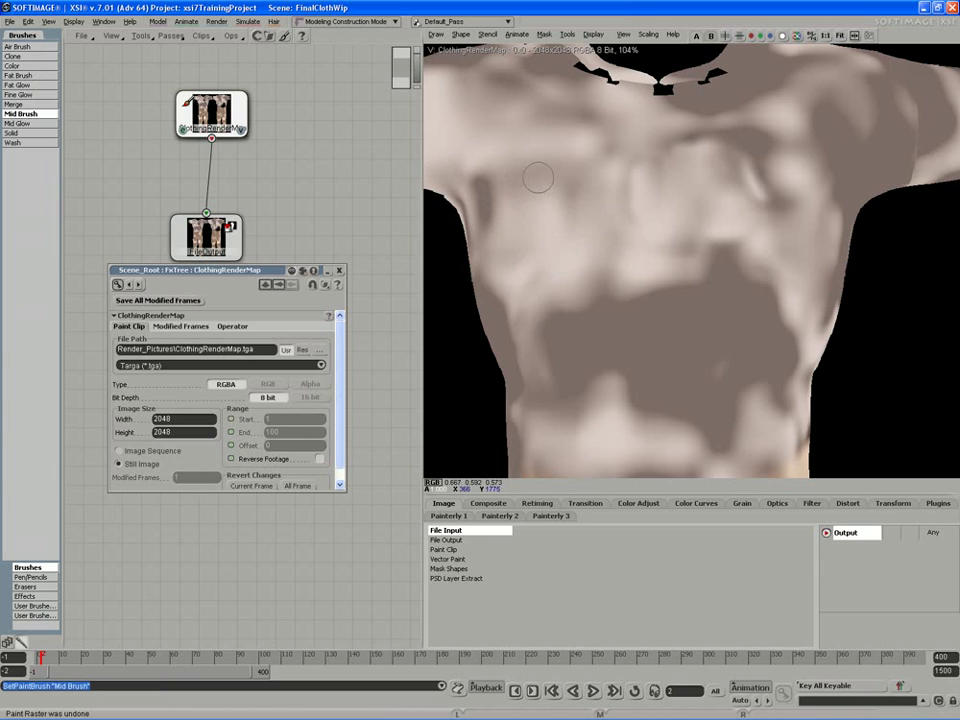
{"action": "key", "text": "ctrl+z"}
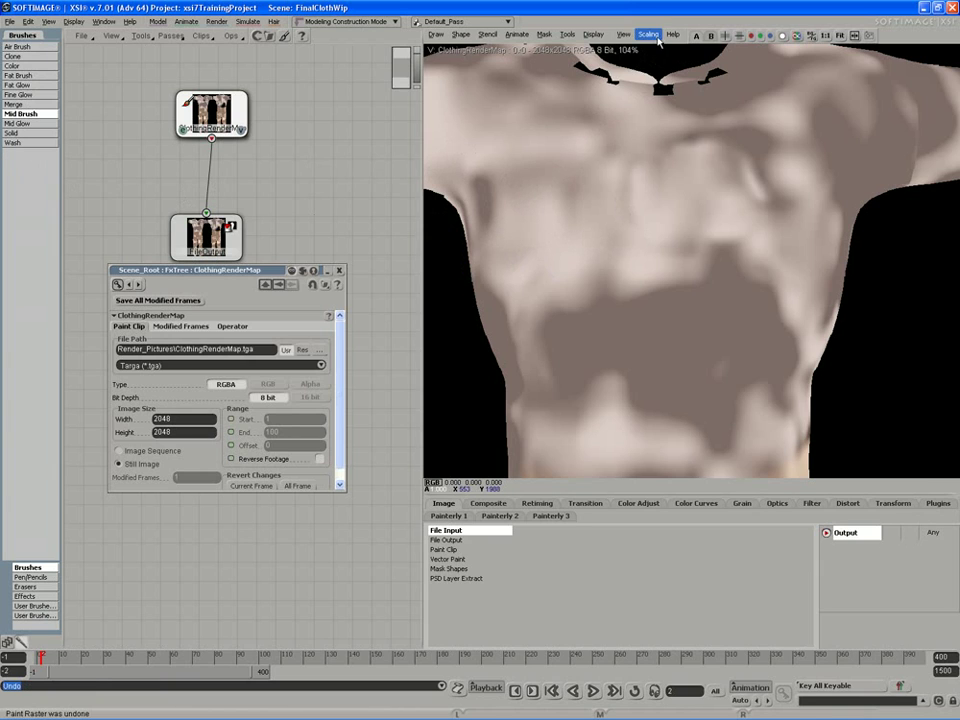
{"action": "left_click", "coordinate": [567, 34]}
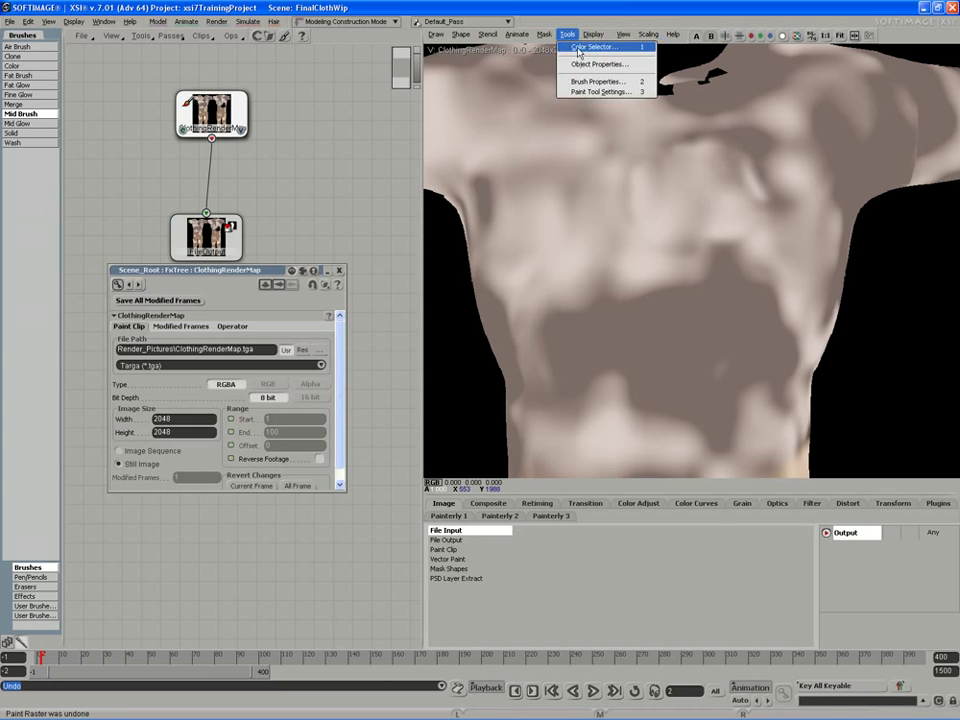
{"action": "left_click", "coordinate": [585, 46]}
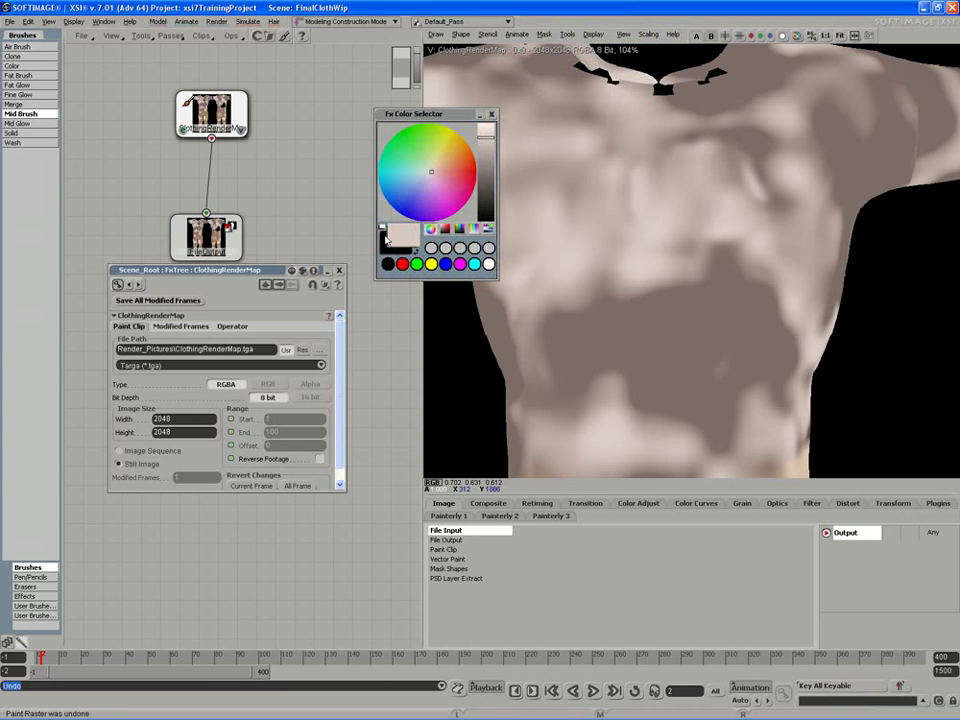
{"action": "left_click_drag", "start_coordinate": [485, 136], "coordinate": [485, 207]}
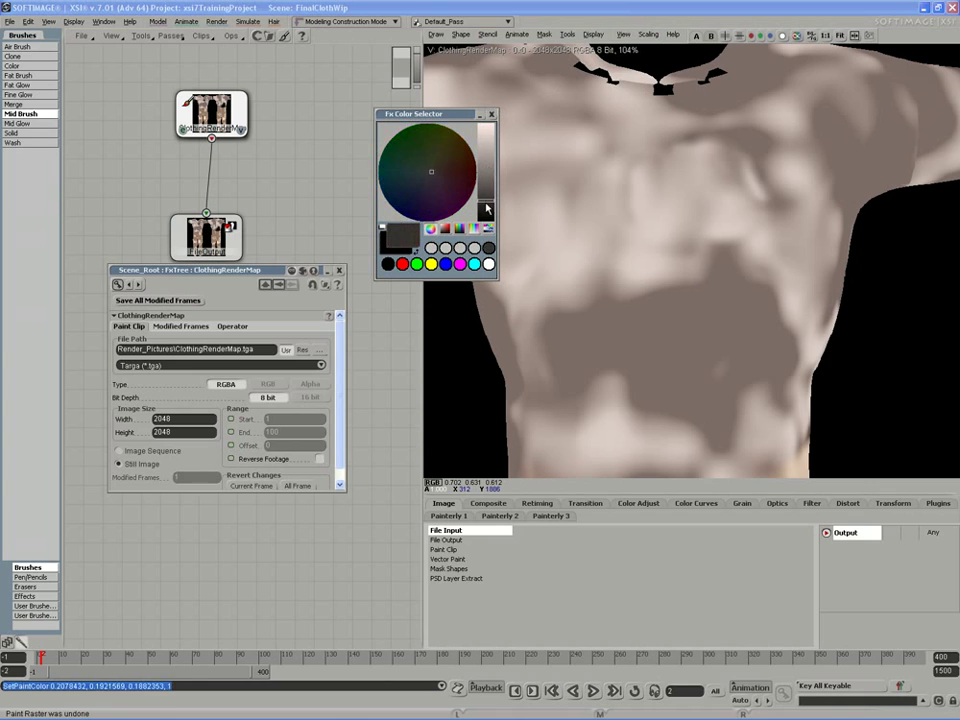
{"action": "left_click_drag", "start_coordinate": [611, 242], "coordinate": [616, 149]}
{"action": "key", "text": "ctrl+z"}
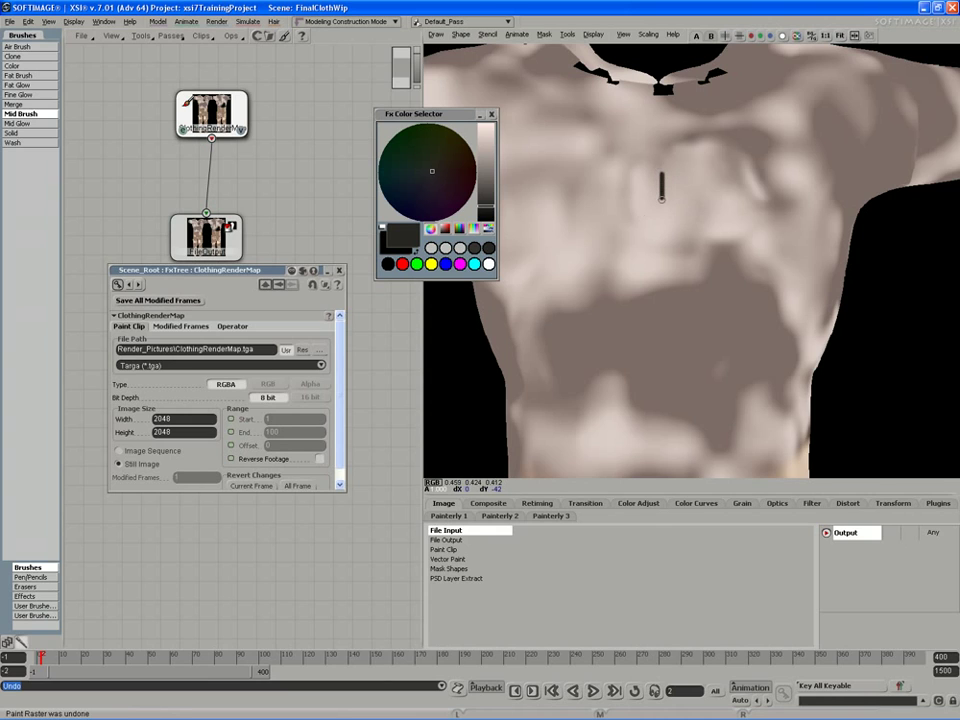
Step: Paint the Roman numeral IV in dark grey on the shirt's chest, undoing the misplaced strokes
{"action": "left_click_drag", "start_coordinate": [662, 221], "coordinate": [662, 226]}
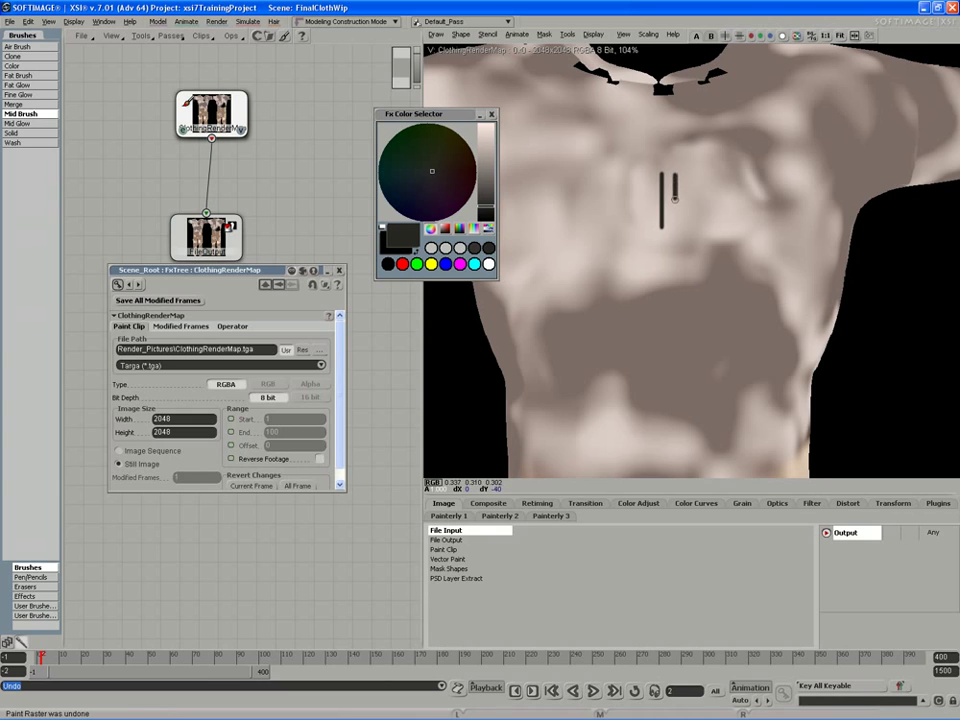
{"action": "key", "text": "ctrl+z"}
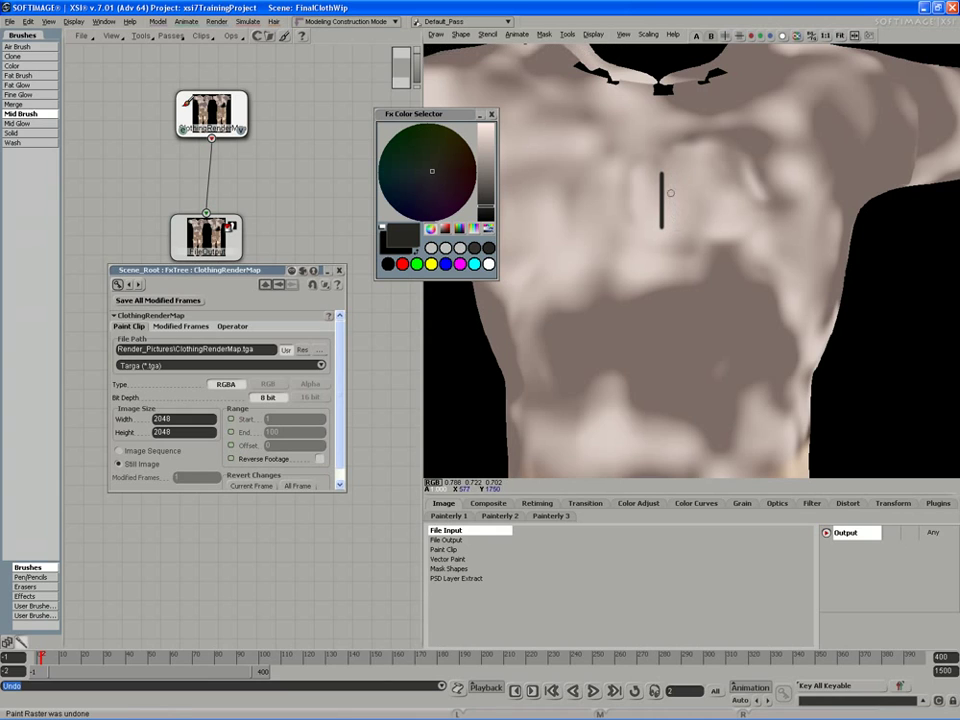
{"action": "mouse_move", "coordinate": [668, 176]}
{"action": "left_mouse_down"}
{"action": "mouse_move", "coordinate": [677, 204]}
{"action": "mouse_move", "coordinate": [683, 175]}
{"action": "mouse_move", "coordinate": [681, 196]}
{"action": "mouse_move", "coordinate": [699, 226]}
{"action": "mouse_move", "coordinate": [720, 172]}
{"action": "left_mouse_up"}
{"action": "key", "text": "ctrl+z"}
{"action": "key", "text": "ctrl+z"}
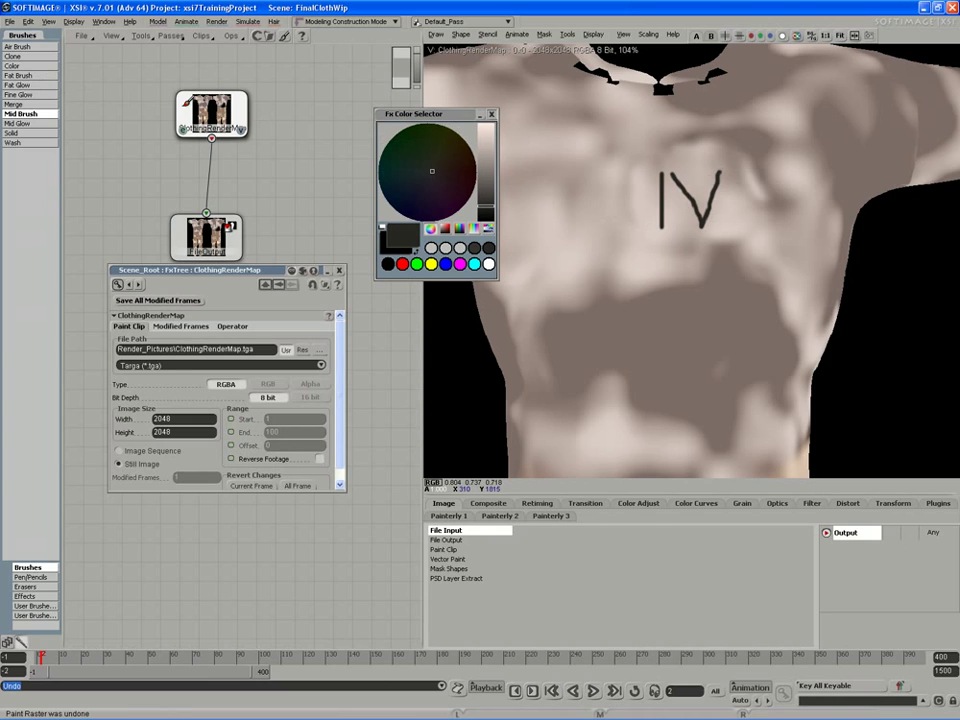
Step: Paint a horizontal bar above and another below the IV on the chest, and close the colour selector
{"action": "left_click_drag", "start_coordinate": [645, 155], "coordinate": [727, 157]}
{"action": "left_click_drag", "start_coordinate": [654, 246], "coordinate": [729, 247]}
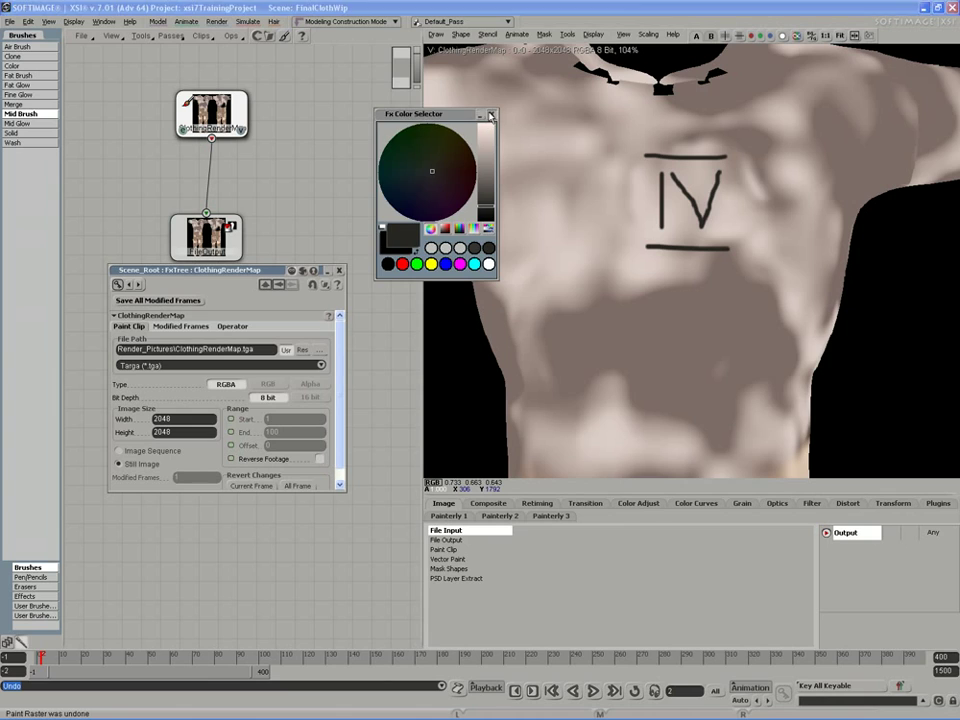
{"action": "left_click", "coordinate": [490, 115]}
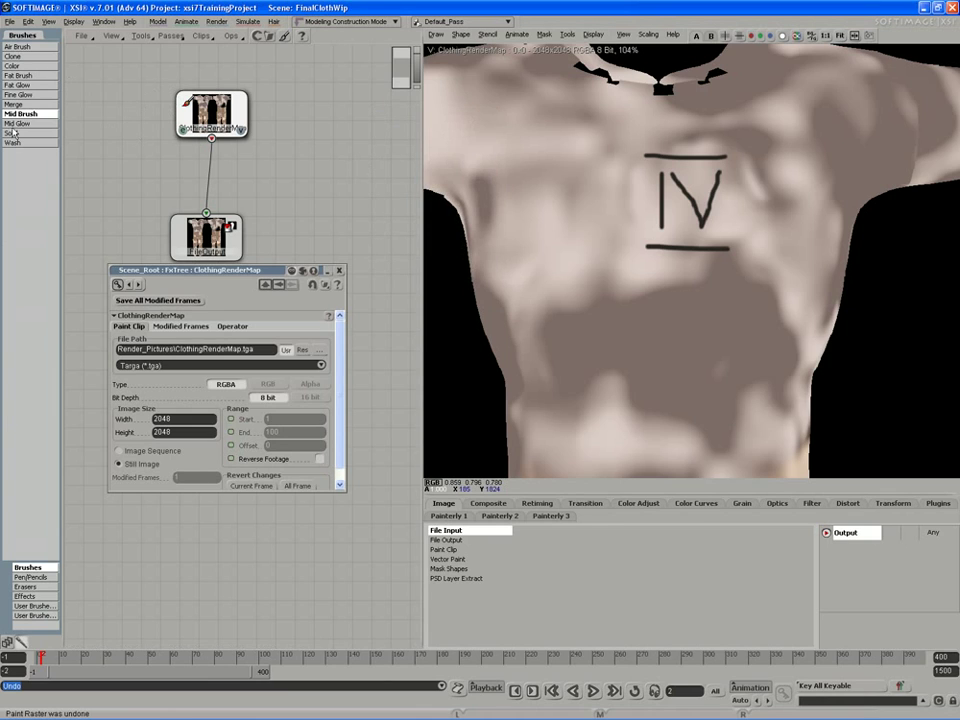
Step: Try to soften the IV mark and its bars with the Rub effect brush
{"action": "left_click", "coordinate": [23, 587]}
{"action": "left_click", "coordinate": [25, 596]}
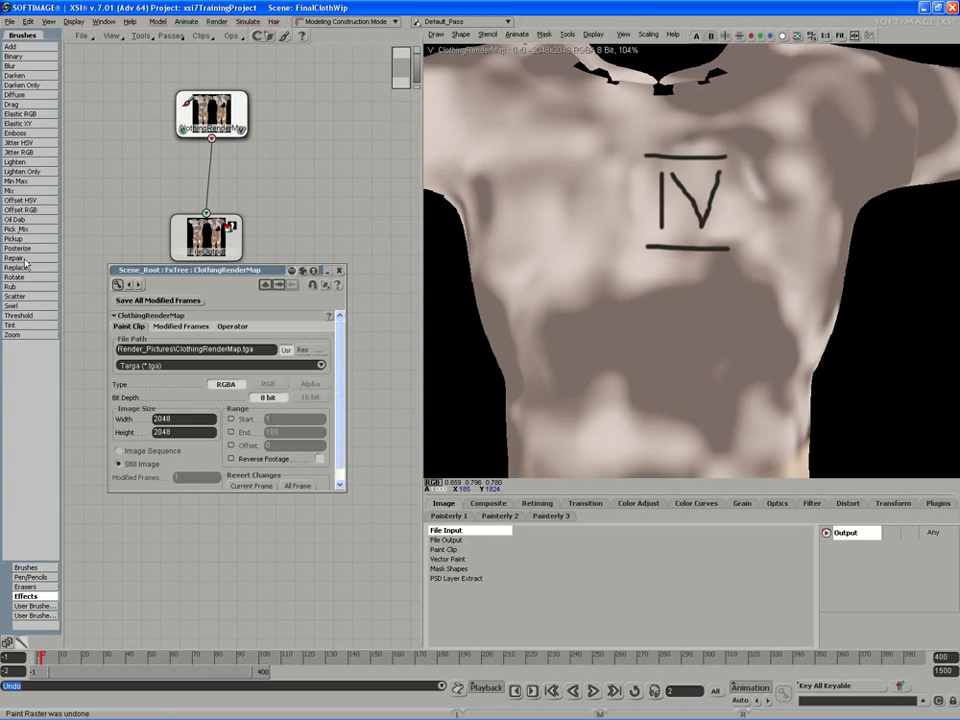
{"action": "left_click", "coordinate": [12, 287]}
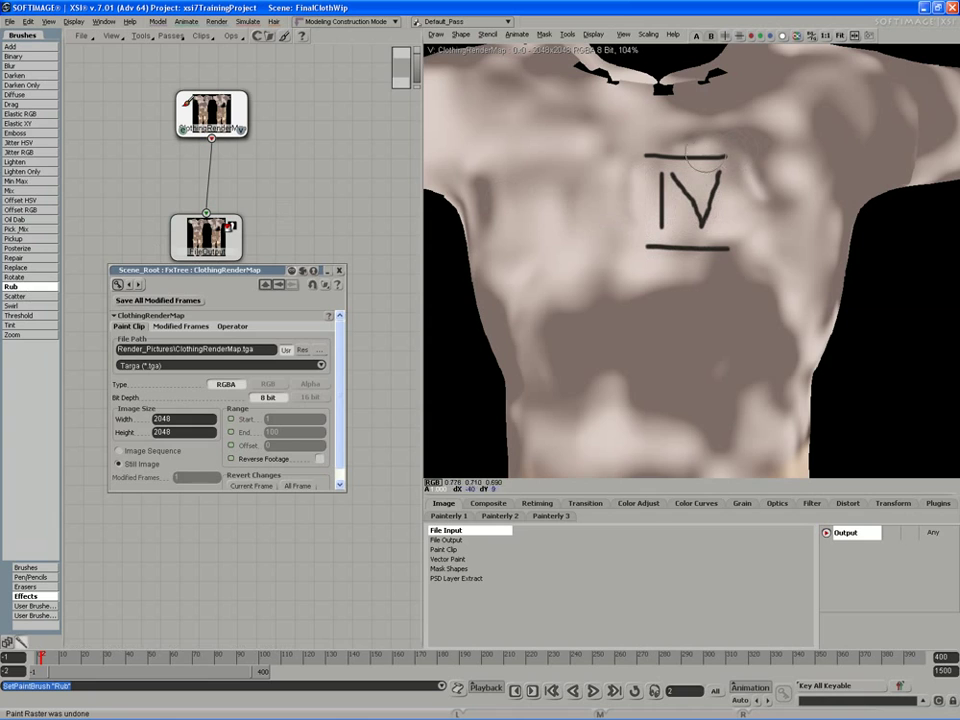
{"action": "mouse_move", "coordinate": [695, 157]}
{"action": "left_mouse_down"}
{"action": "mouse_move", "coordinate": [698, 170]}
{"action": "mouse_move", "coordinate": [735, 153]}
{"action": "mouse_move", "coordinate": [729, 214]}
{"action": "mouse_move", "coordinate": [712, 175]}
{"action": "mouse_move", "coordinate": [668, 250]}
{"action": "left_mouse_up"}
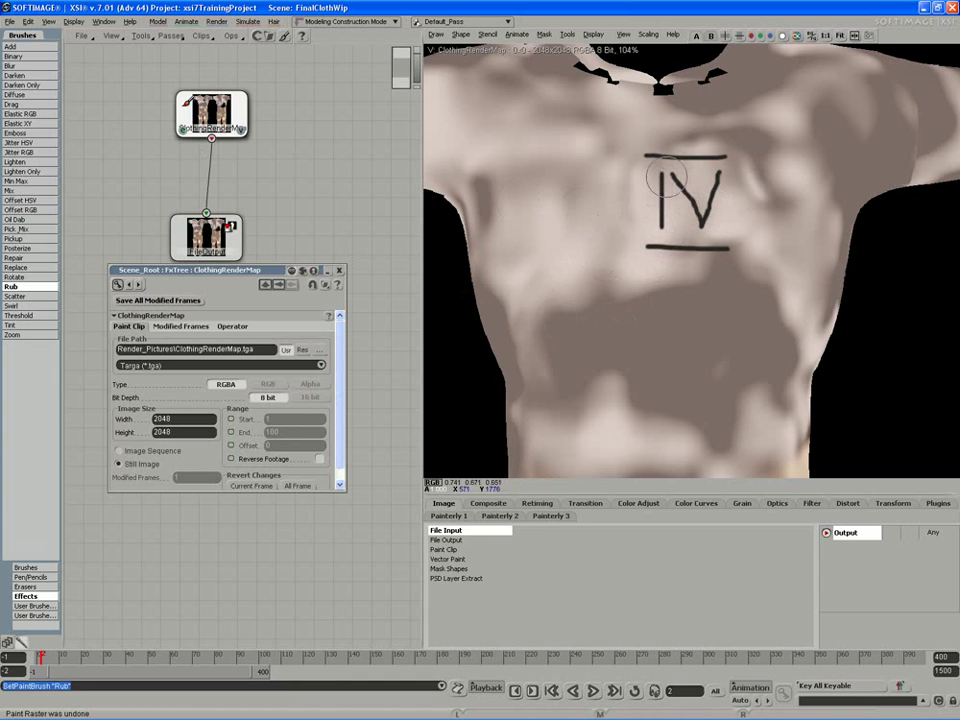
Step: Show the paint tool settings, choose the Fat Eraser, and set its opacity to 43.75
{"action": "left_click", "coordinate": [567, 34]}
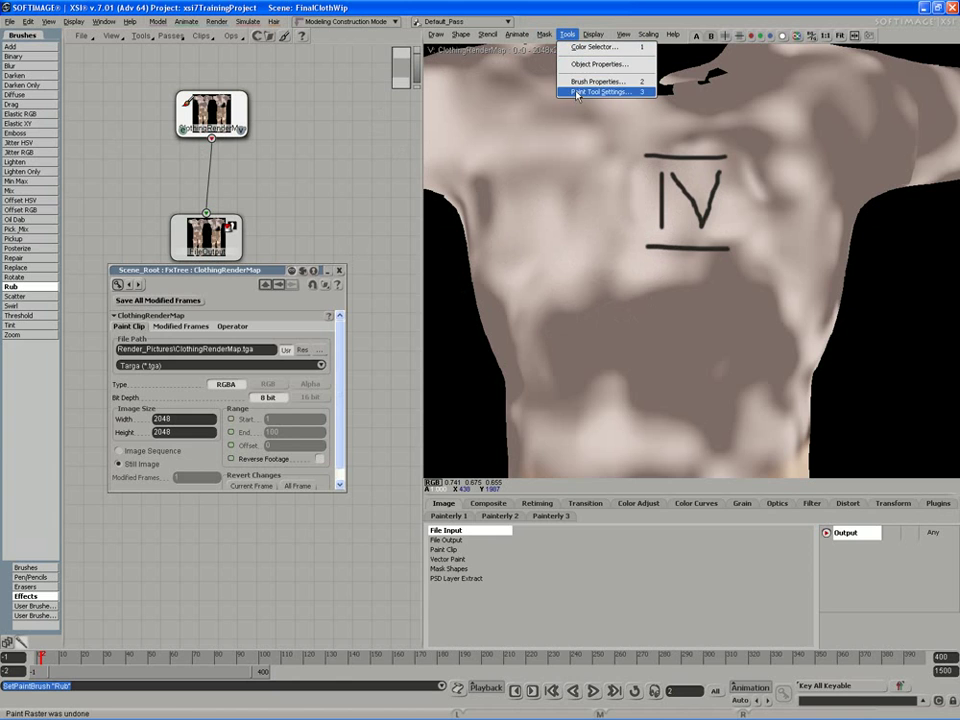
{"action": "left_click", "coordinate": [590, 91]}
{"action": "left_click_drag", "start_coordinate": [166, 117], "coordinate": [329, 107]}
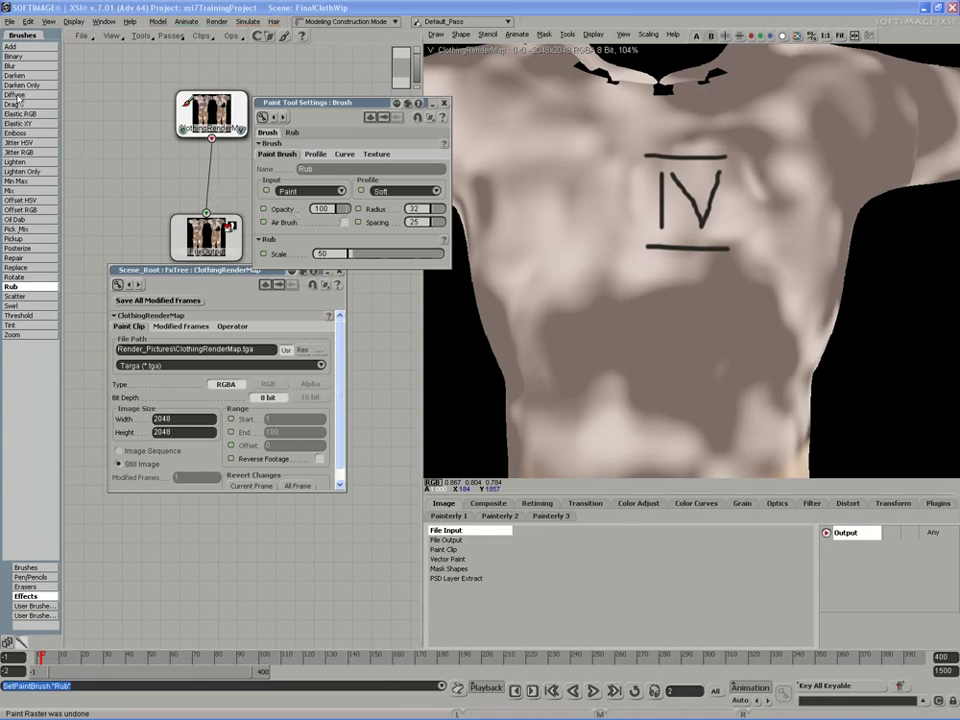
{"action": "left_click", "coordinate": [26, 586]}
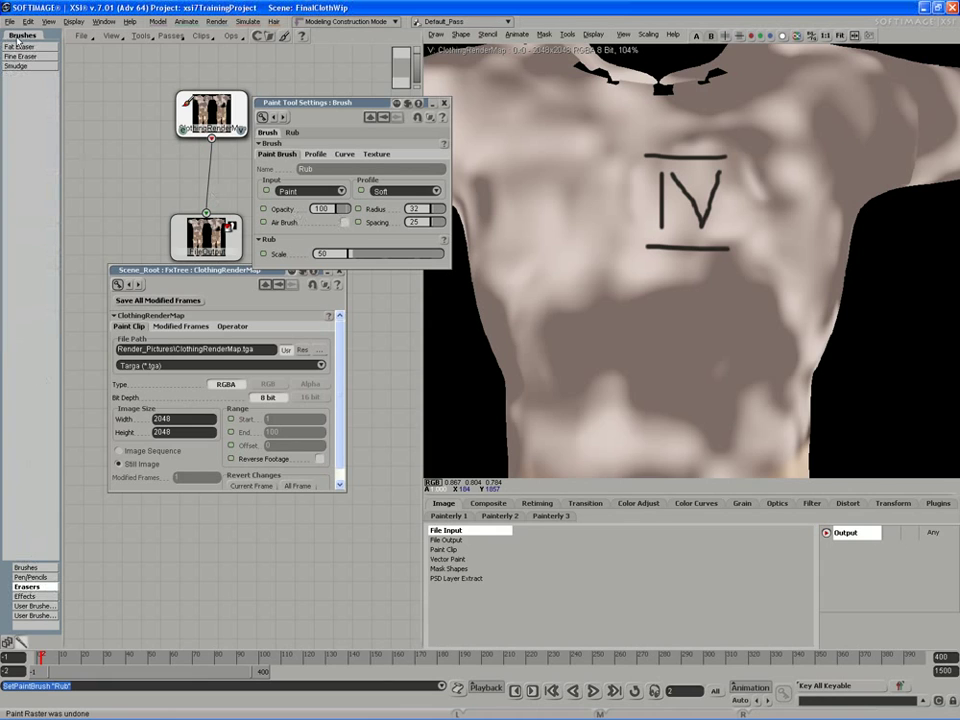
{"action": "left_click", "coordinate": [18, 46]}
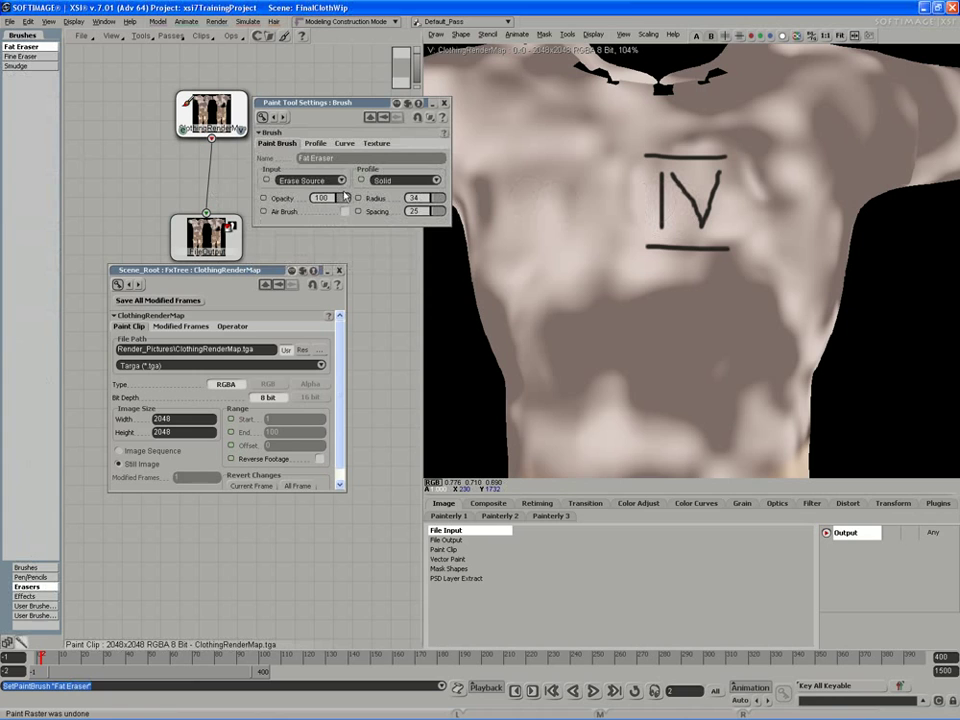
{"action": "left_click_drag", "start_coordinate": [345, 198], "coordinate": [322, 199]}
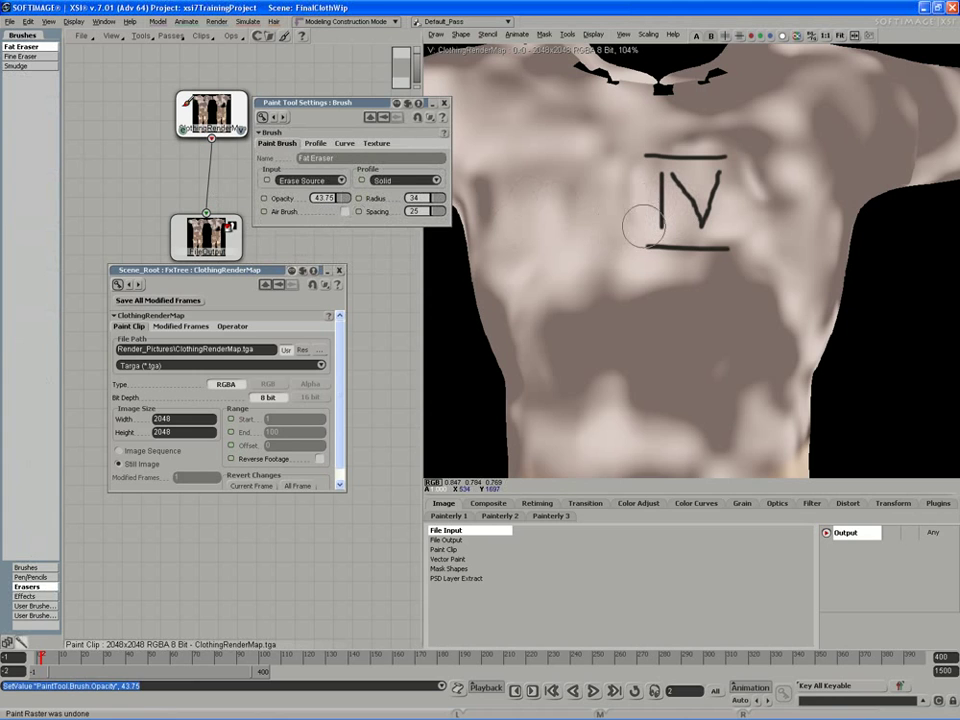
Step: Try the Fat Eraser at 43.75 opacity over the IV mark, and undo its strokes
{"action": "mouse_move", "coordinate": [681, 236]}
{"action": "left_mouse_down"}
{"action": "mouse_move", "coordinate": [690, 205]}
{"action": "mouse_move", "coordinate": [628, 214]}
{"action": "left_mouse_up"}
{"action": "key", "text": "ctrl+z"}
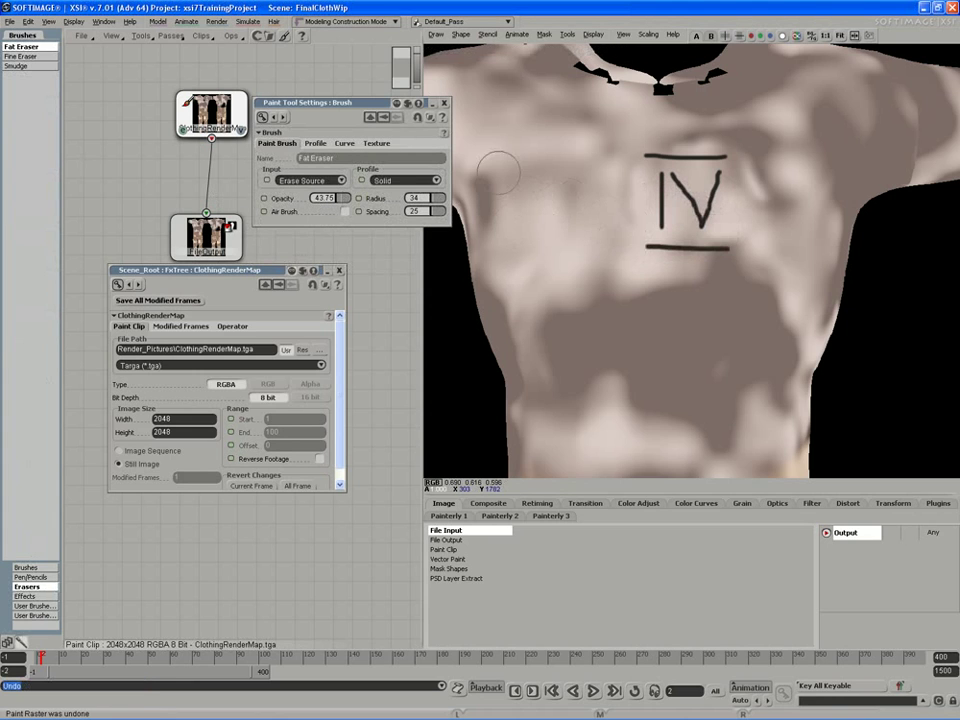
{"action": "left_click", "coordinate": [18, 56]}
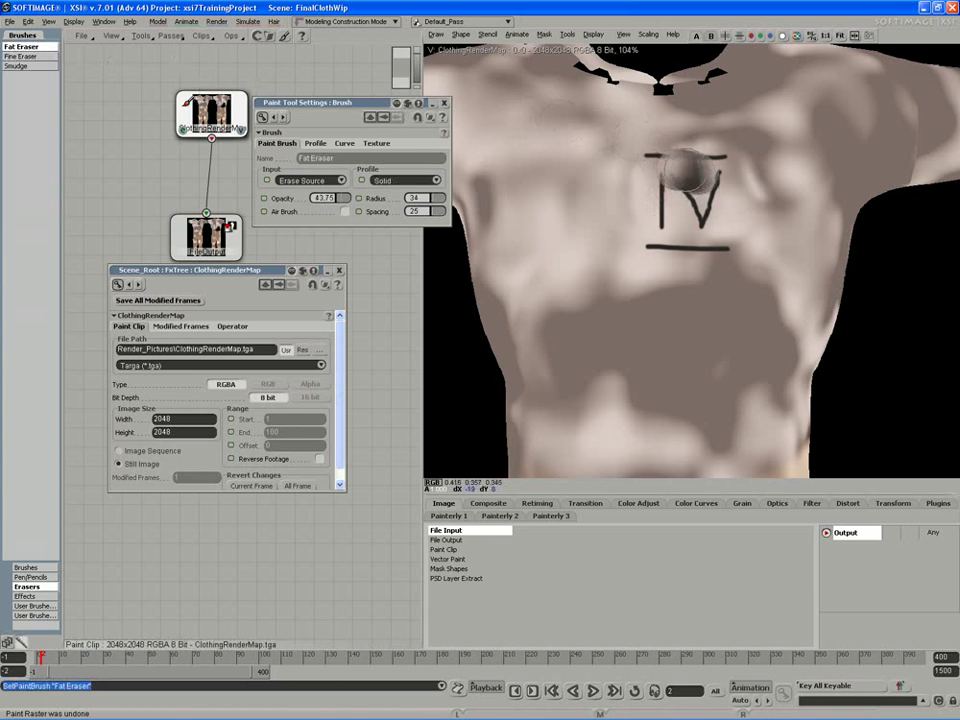
{"action": "key", "text": "ctrl+z"}
Step: Set the Fat Eraser's opacity to 4.375 and fade the IV and its bars for a worn look
{"action": "left_click_drag", "start_coordinate": [346, 204], "coordinate": [337, 202]}
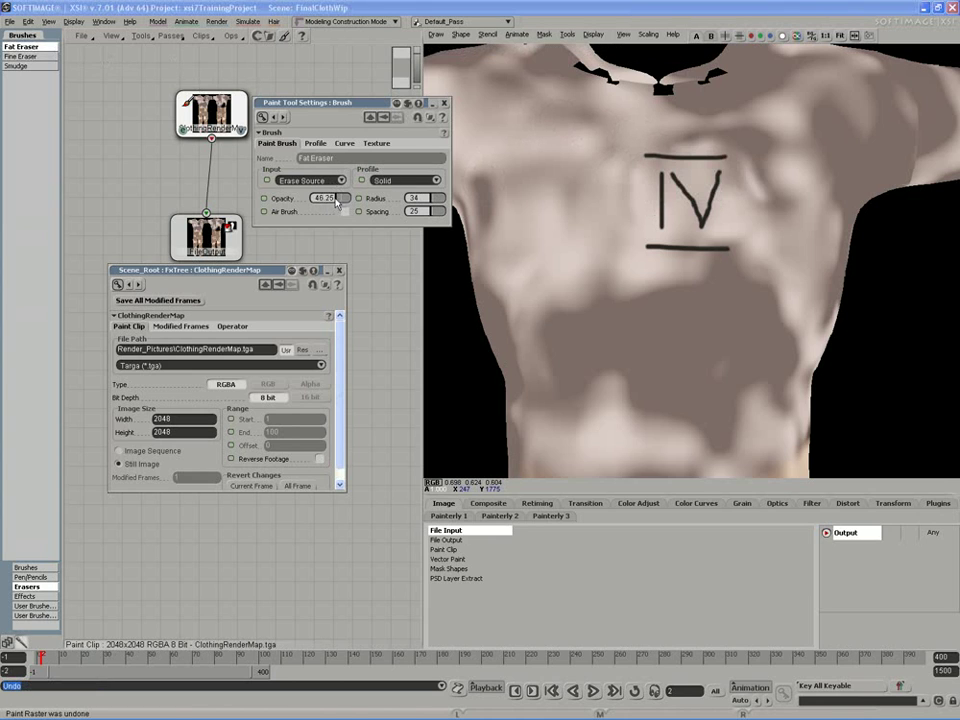
{"action": "mouse_move", "coordinate": [700, 215]}
{"action": "left_mouse_down"}
{"action": "mouse_move", "coordinate": [647, 203]}
{"action": "mouse_move", "coordinate": [690, 150]}
{"action": "mouse_move", "coordinate": [704, 230]}
{"action": "mouse_move", "coordinate": [740, 182]}
{"action": "mouse_move", "coordinate": [666, 176]}
{"action": "mouse_move", "coordinate": [656, 256]}
{"action": "mouse_move", "coordinate": [733, 170]}
{"action": "left_mouse_up"}
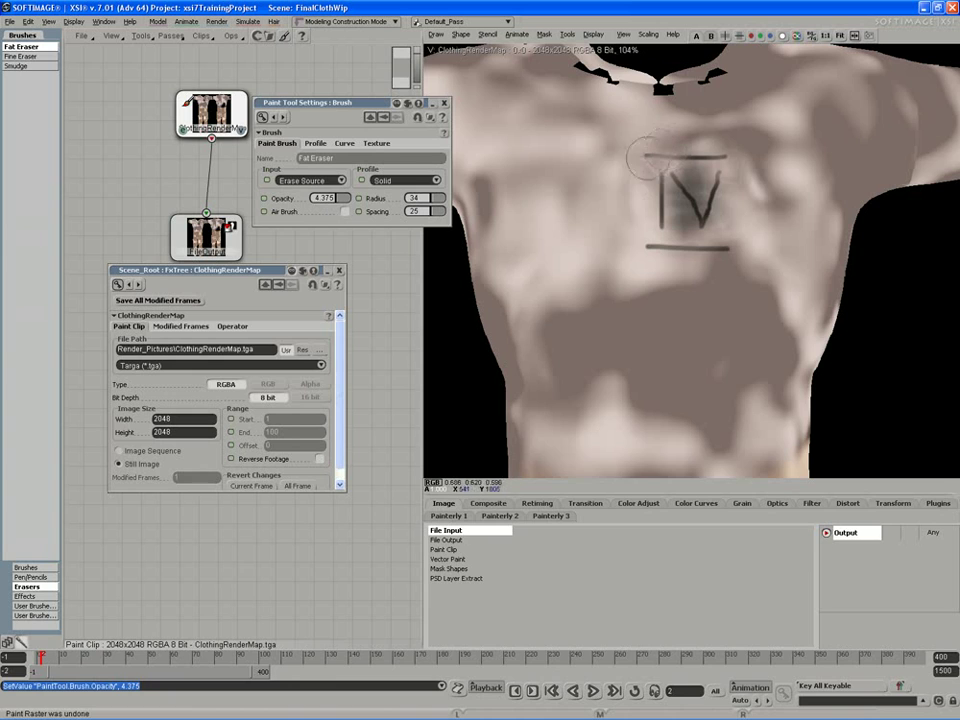
{"action": "mouse_move", "coordinate": [619, 171]}
{"action": "left_mouse_down"}
{"action": "mouse_move", "coordinate": [690, 165]}
{"action": "mouse_move", "coordinate": [697, 245]}
{"action": "left_mouse_up"}
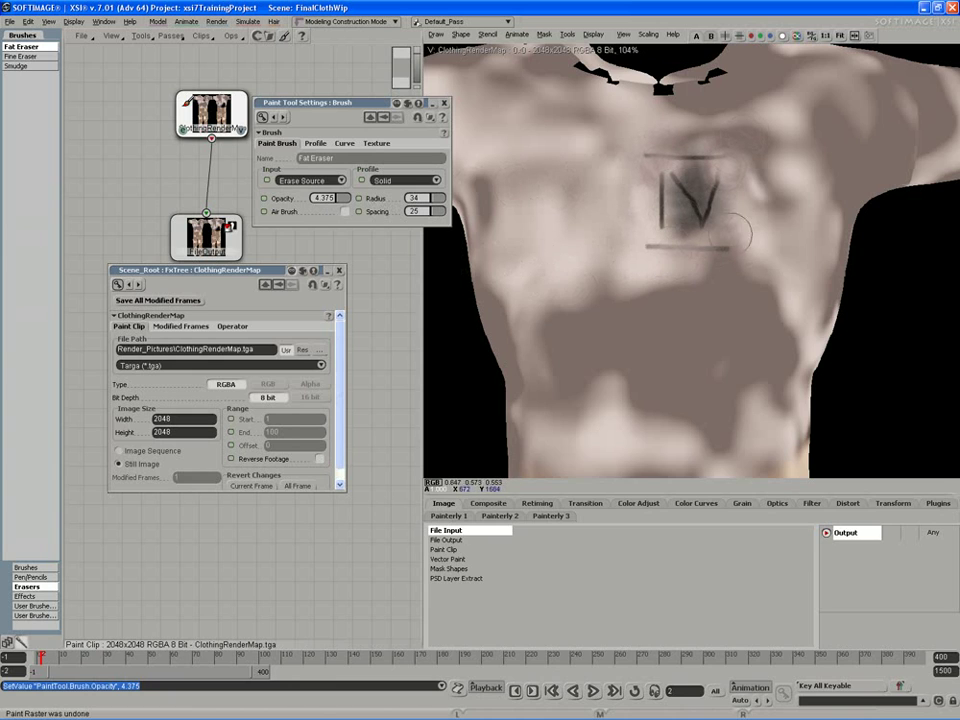
Step: Choose the Smudge brush, undo its test stroke, and soften the IV mark at an opacity of 11.25
{"action": "left_click", "coordinate": [20, 66]}
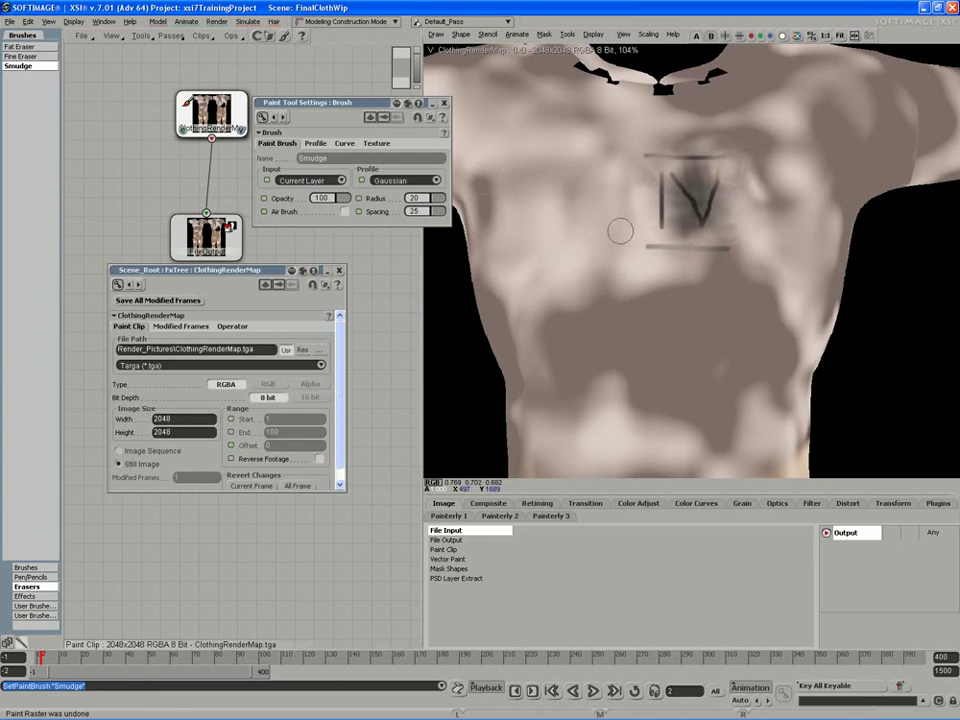
{"action": "key", "text": "ctrl+z"}
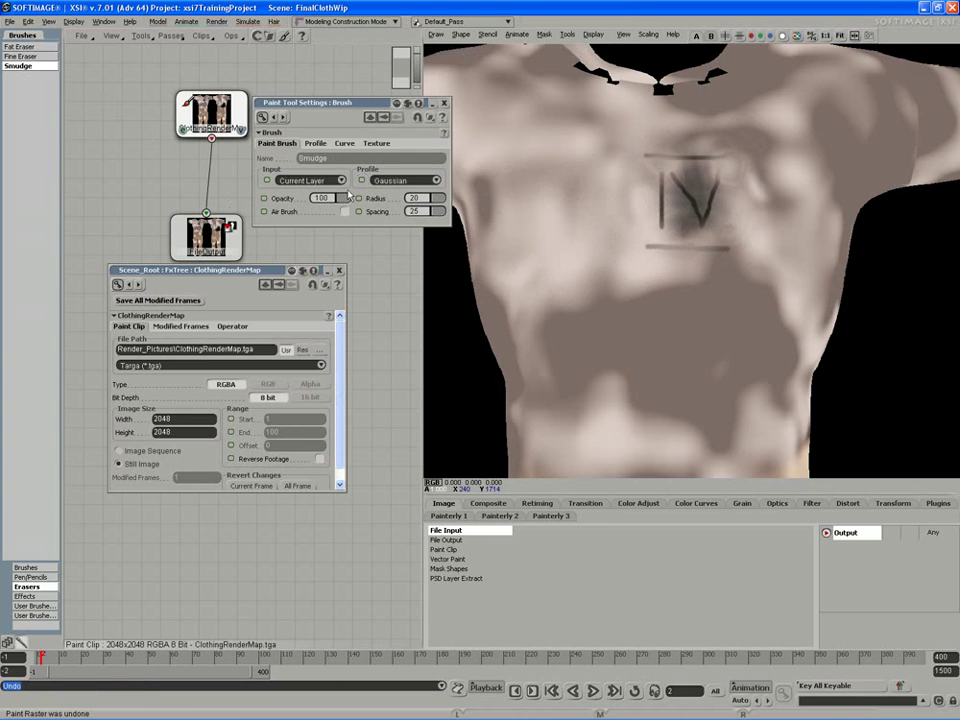
{"action": "left_click_drag", "start_coordinate": [346, 198], "coordinate": [327, 207]}
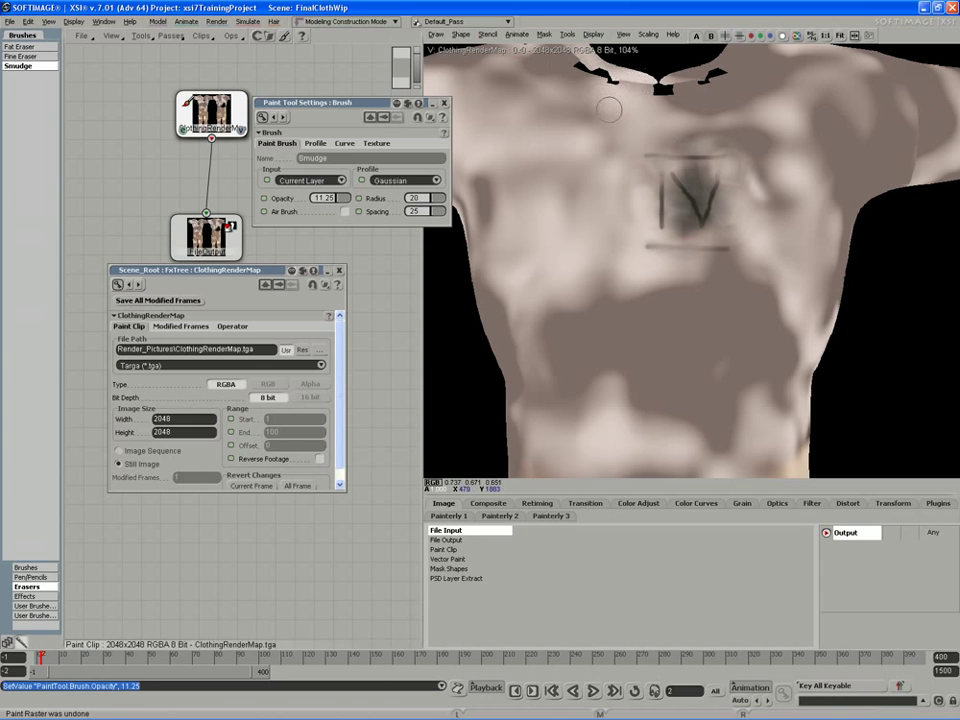
Step: Sample the fabric tone beside the collar with the Color brush and paint over the black gap on the collar's left side
{"action": "middle_click_drag", "start_coordinate": [609, 111], "coordinate": [612, 162]}
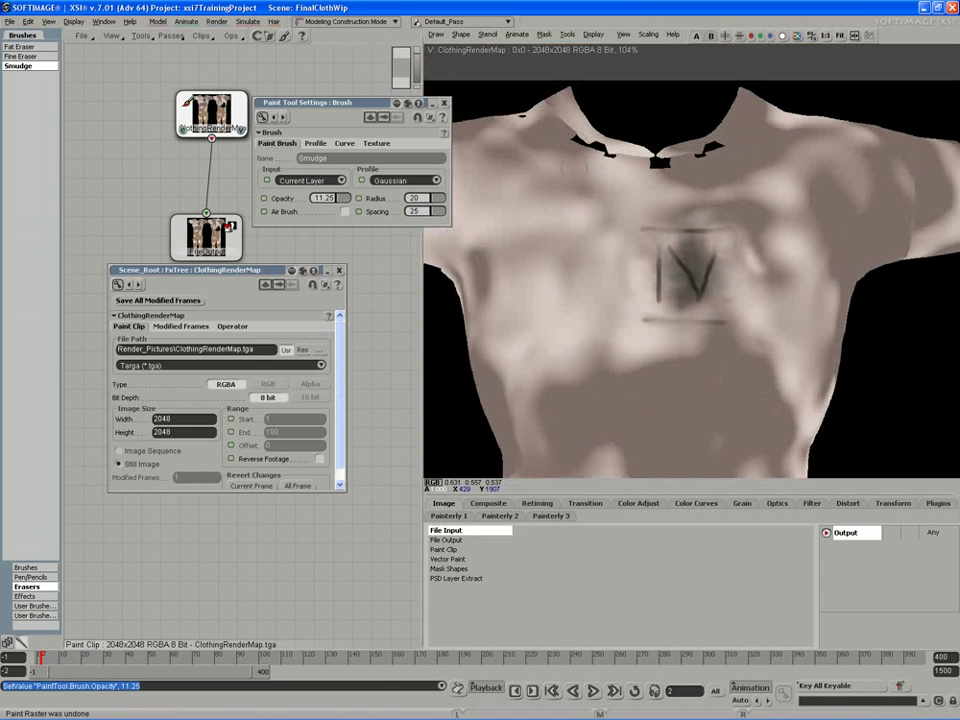
{"action": "left_click", "coordinate": [27, 568]}
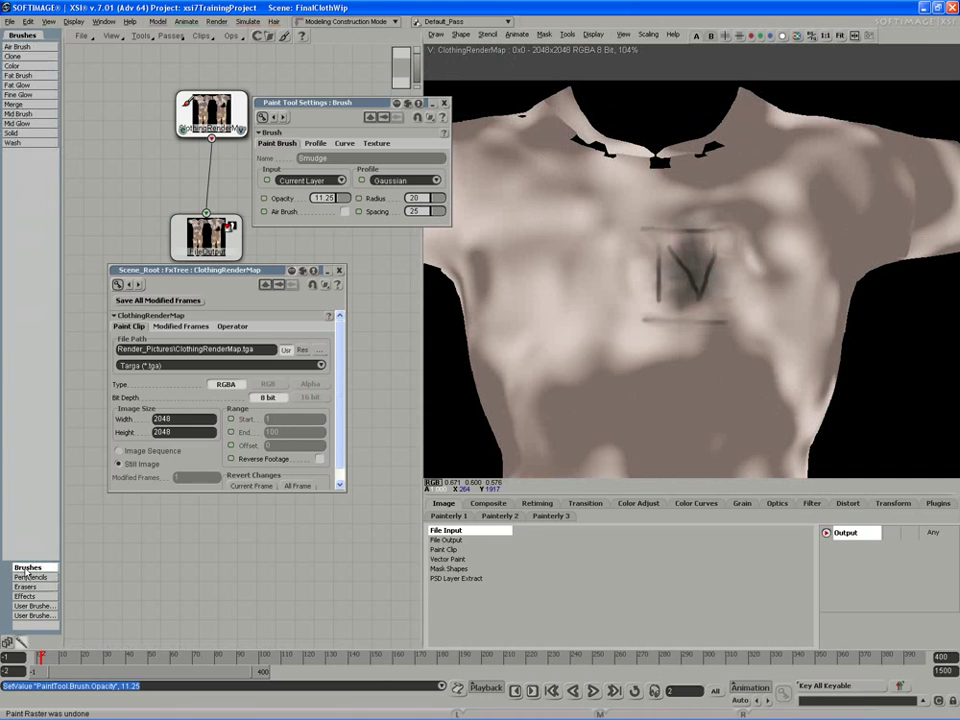
{"action": "left_click", "coordinate": [14, 66]}
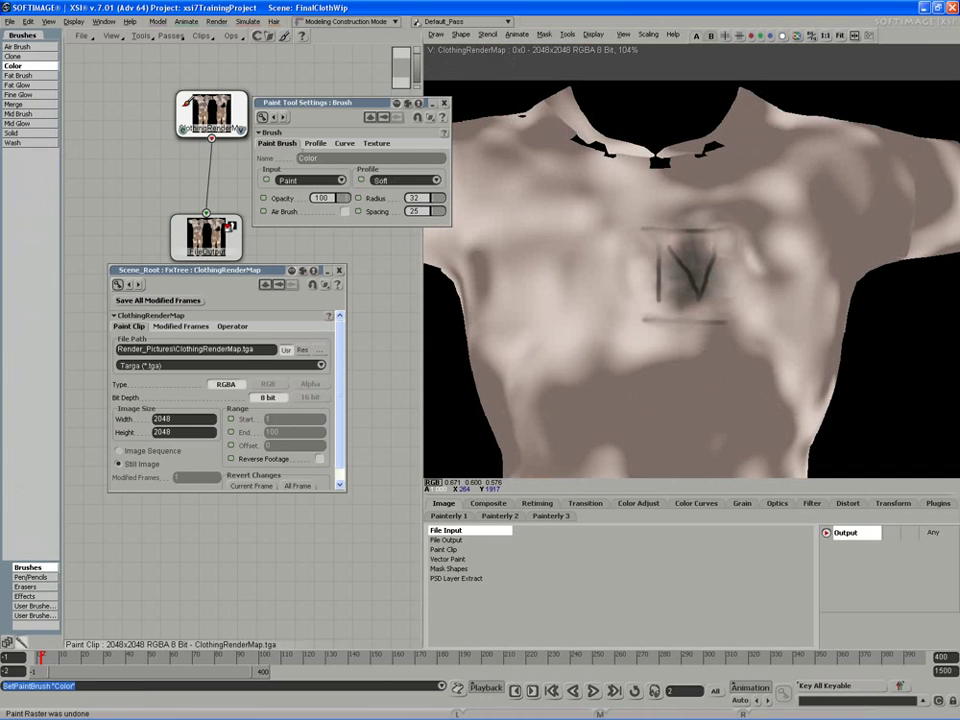
{"action": "left_click", "coordinate": [580, 176]}
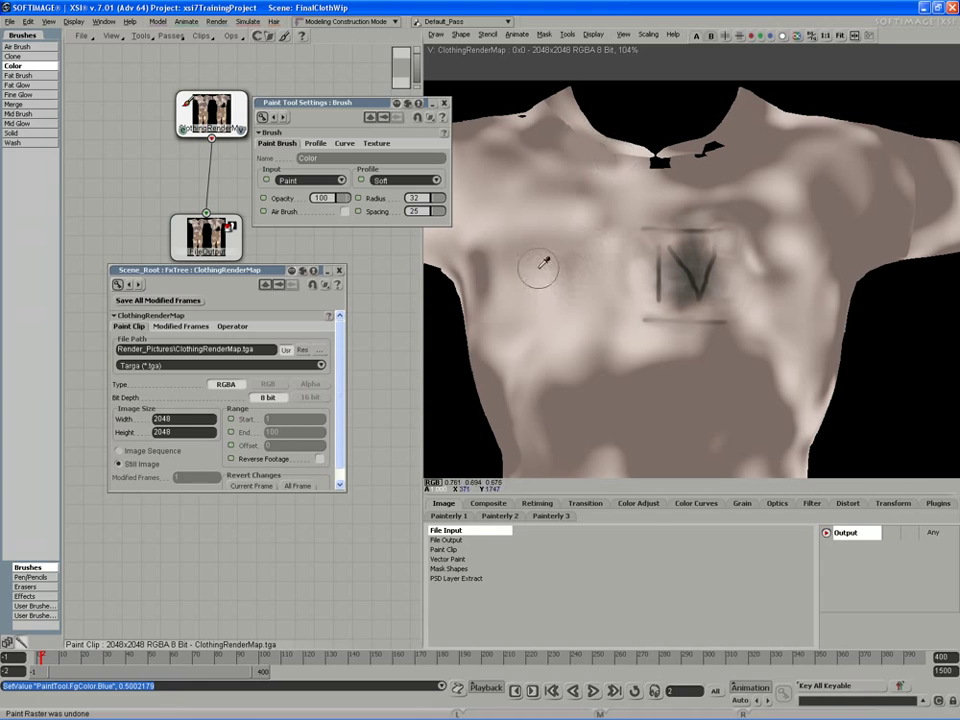
Step: Try a dab of the sampled dark fold tone on the upper chest, and undo it
{"action": "left_click", "coordinate": [487, 260]}
{"action": "left_click", "coordinate": [574, 210]}
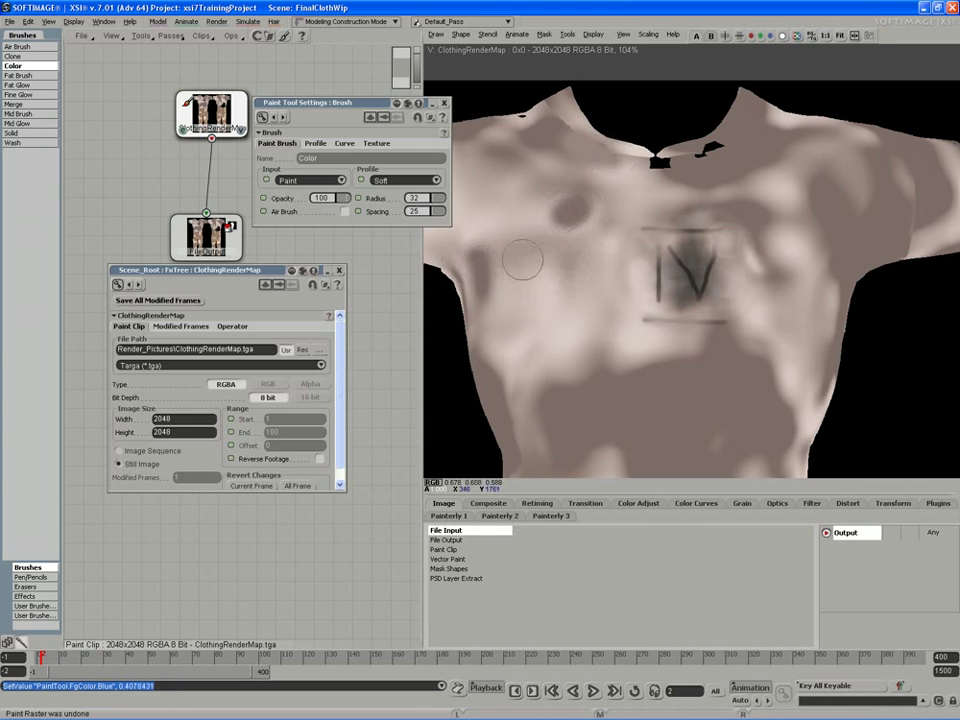
{"action": "key", "text": "ctrl+z"}
Step: Sample nearby fabric tones and paint over the black gaps at the collar's centre and right side and on the left shoulder
{"action": "left_click", "coordinate": [671, 186]}
{"action": "mouse_move", "coordinate": [655, 179]}
{"action": "left_mouse_down"}
{"action": "mouse_move", "coordinate": [661, 162]}
{"action": "mouse_move", "coordinate": [648, 165]}
{"action": "left_mouse_up"}
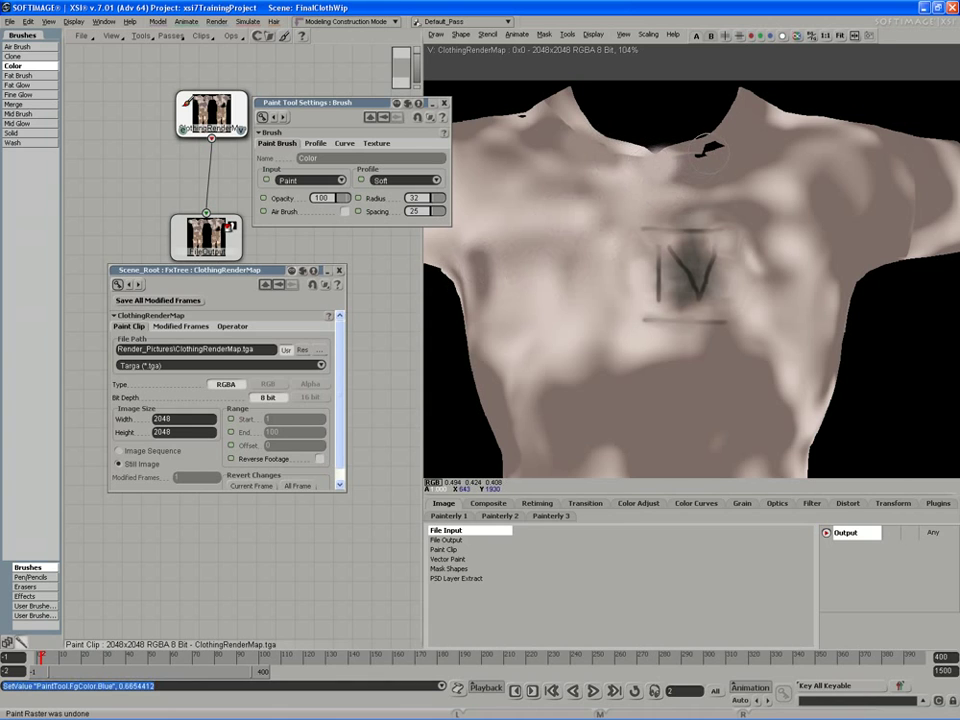
{"action": "left_click", "coordinate": [755, 157]}
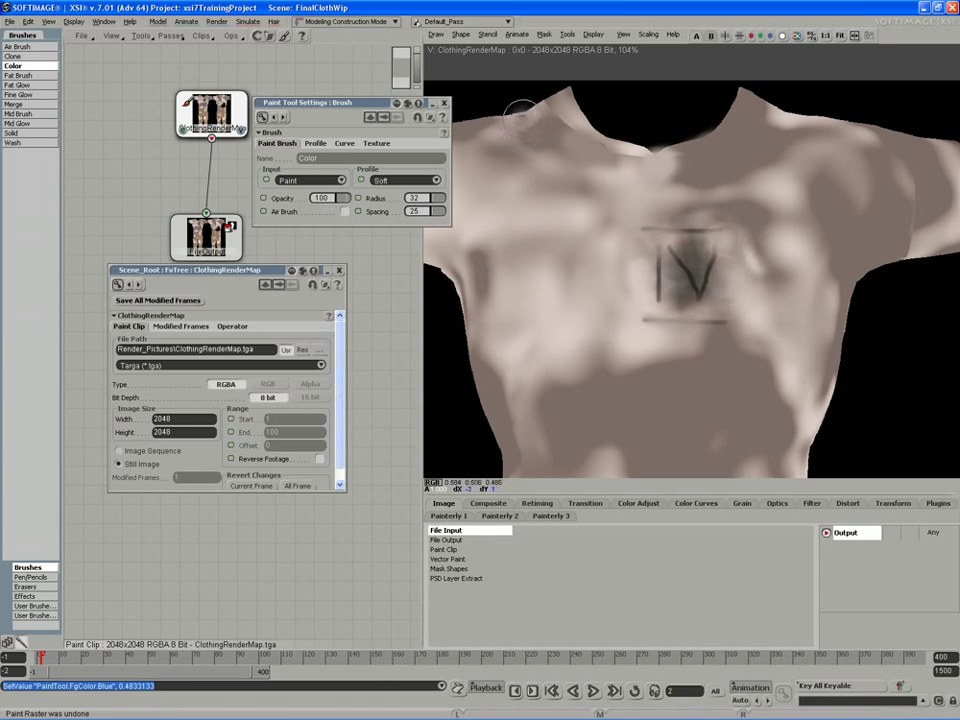
{"action": "left_click_drag", "start_coordinate": [525, 119], "coordinate": [518, 118]}
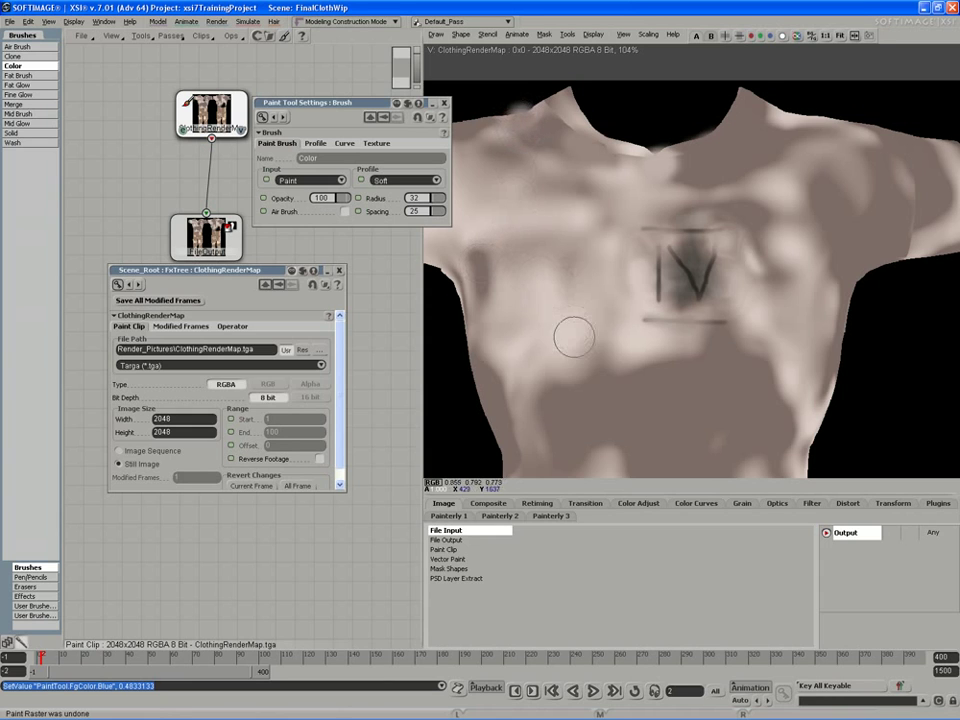
Step: Sample the brown fabric tone with the Color brush and paint over the crotch gaps, pocket creases and hip notch on the trousers' front
{"action": "left_click_drag", "start_coordinate": [613, 313], "coordinate": [448, 248]}
{"action": "scroll", "coordinate": [587, 330], "scroll_direction": "down", "scroll_amount": 5}
{"action": "middle_click_drag", "start_coordinate": [581, 321], "coordinate": [781, 20]}
{"action": "scroll", "coordinate": [586, 280], "scroll_direction": "up", "scroll_amount": 3}
{"action": "scroll", "coordinate": [586, 290], "scroll_direction": "up", "scroll_amount": 3}
{"action": "mouse_move", "coordinate": [585, 298]}
{"action": "middle_mouse_down"}
{"action": "mouse_move", "coordinate": [602, 274]}
{"action": "mouse_move", "coordinate": [577, 309]}
{"action": "middle_mouse_up"}
{"action": "left_click", "coordinate": [14, 56]}
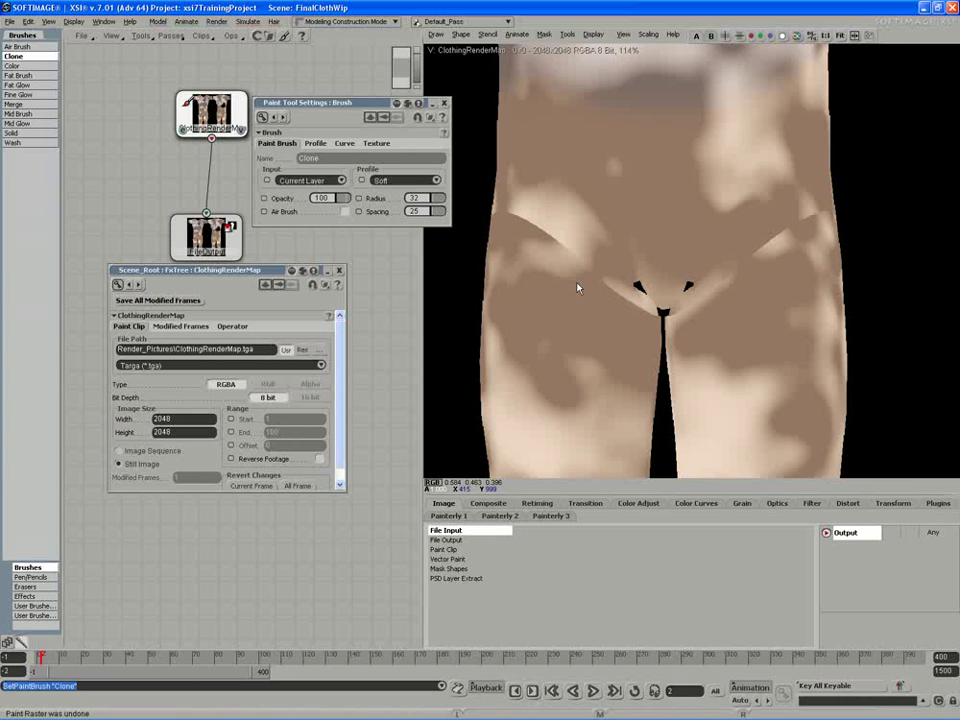
{"action": "left_click", "coordinate": [12, 66]}
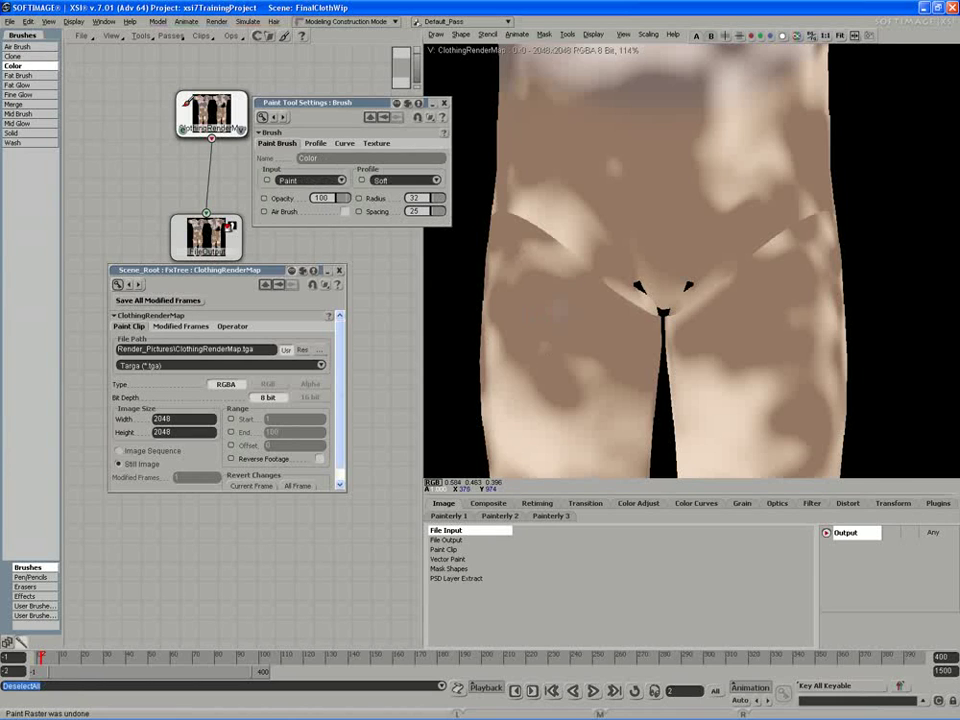
{"action": "left_click", "coordinate": [535, 299]}
{"action": "mouse_move", "coordinate": [509, 208]}
{"action": "left_mouse_down"}
{"action": "mouse_move", "coordinate": [576, 262]}
{"action": "mouse_move", "coordinate": [618, 276]}
{"action": "mouse_move", "coordinate": [664, 322]}
{"action": "mouse_move", "coordinate": [685, 278]}
{"action": "left_mouse_up"}
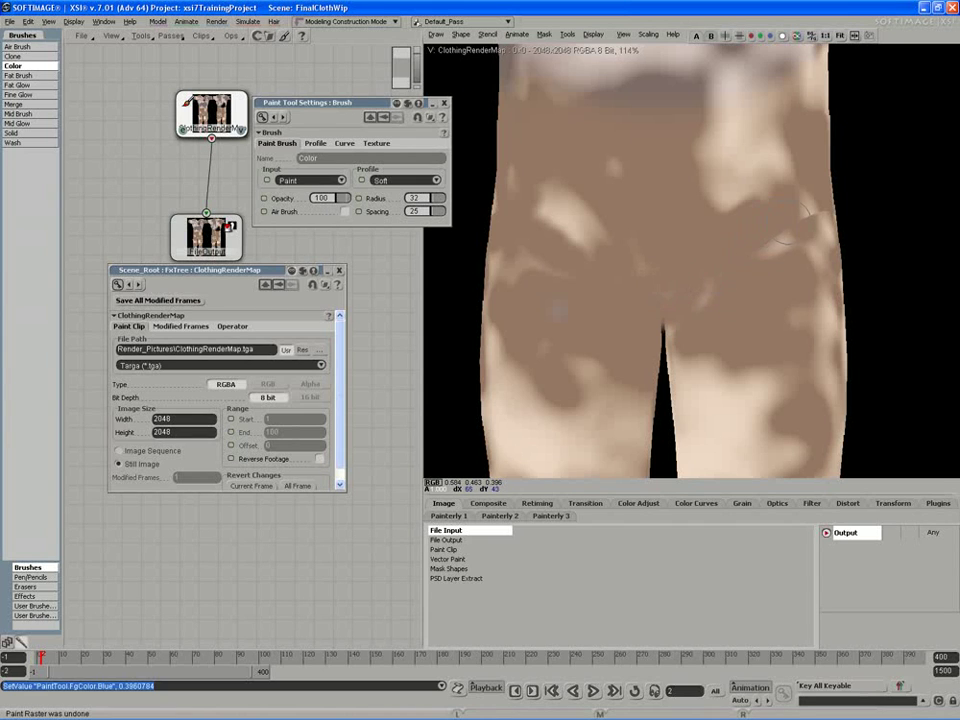
{"action": "left_click_drag", "start_coordinate": [805, 219], "coordinate": [833, 204]}
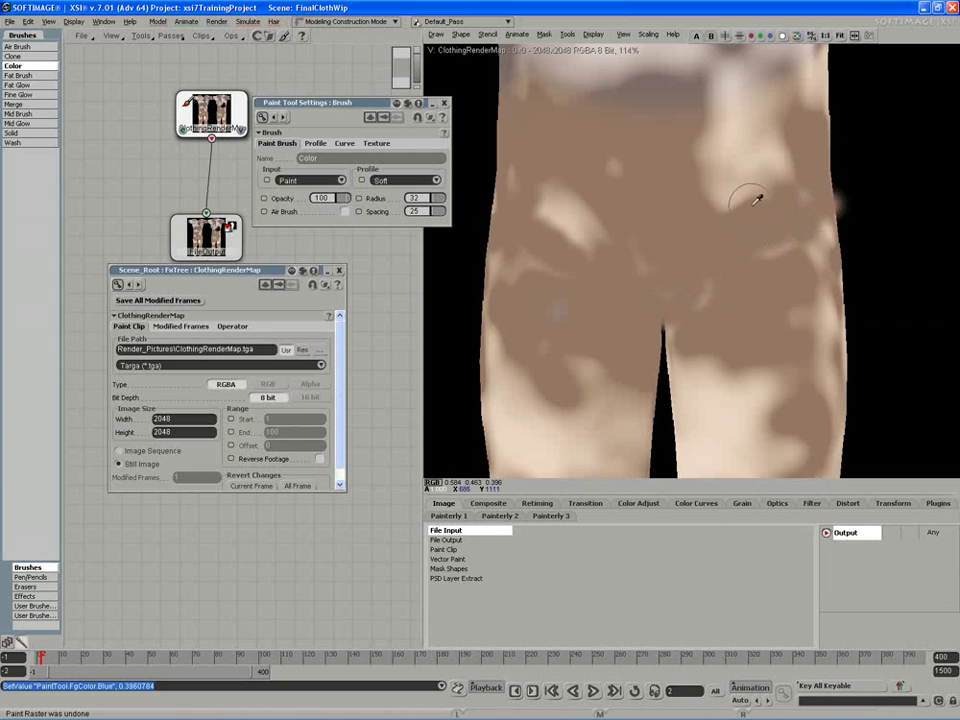
Step: Sample light tan tones on the back trousers' right leg and paint along its inner edge from the calf up past the knee
{"action": "middle_click_drag", "start_coordinate": [703, 348], "coordinate": [699, 394]}
{"action": "left_click_drag", "start_coordinate": [699, 394], "coordinate": [690, 80]}
{"action": "mouse_move", "coordinate": [652, 433]}
{"action": "left_mouse_down"}
{"action": "mouse_move", "coordinate": [676, 256]}
{"action": "mouse_move", "coordinate": [699, 221]}
{"action": "left_mouse_up"}
{"action": "middle_click_drag", "start_coordinate": [699, 221], "coordinate": [711, 208]}
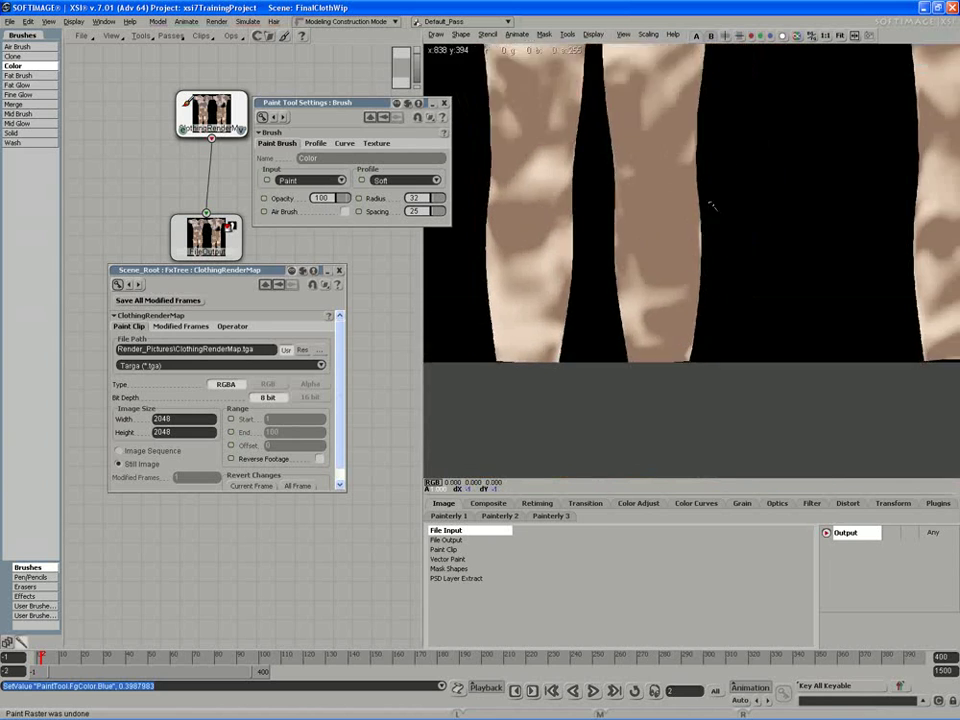
{"action": "mouse_move", "coordinate": [711, 208]}
{"action": "left_mouse_down"}
{"action": "mouse_move", "coordinate": [748, 218]}
{"action": "mouse_move", "coordinate": [628, 240]}
{"action": "mouse_move", "coordinate": [632, 285]}
{"action": "left_mouse_up"}
{"action": "middle_click_drag", "start_coordinate": [632, 285], "coordinate": [585, 328]}
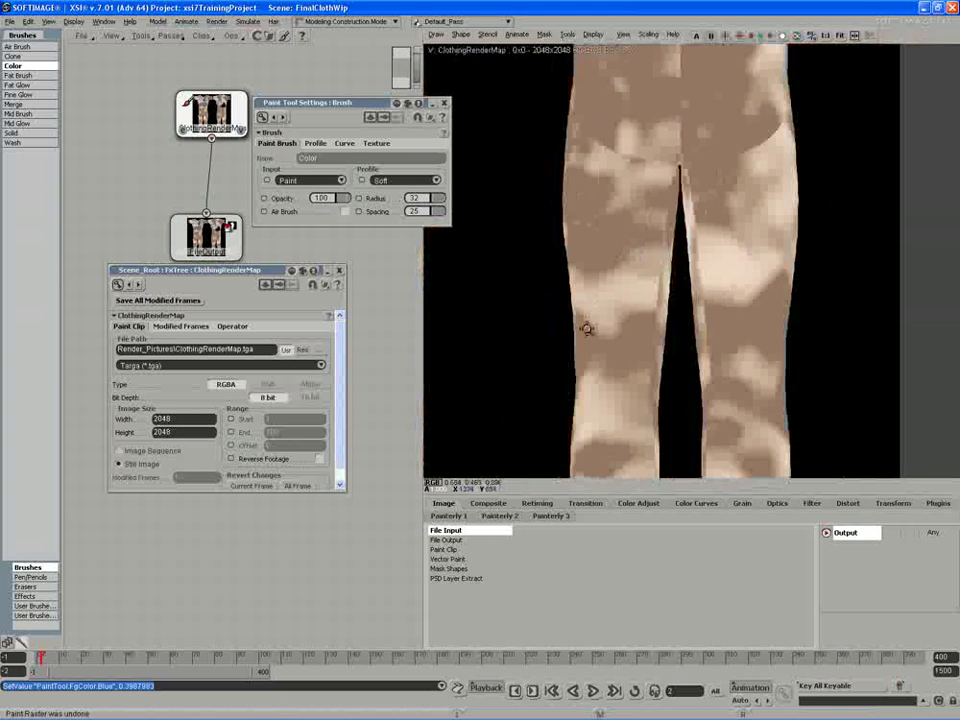
{"action": "mouse_move", "coordinate": [585, 328]}
{"action": "left_mouse_down"}
{"action": "mouse_move", "coordinate": [662, 309]}
{"action": "mouse_move", "coordinate": [582, 361]}
{"action": "left_mouse_up"}
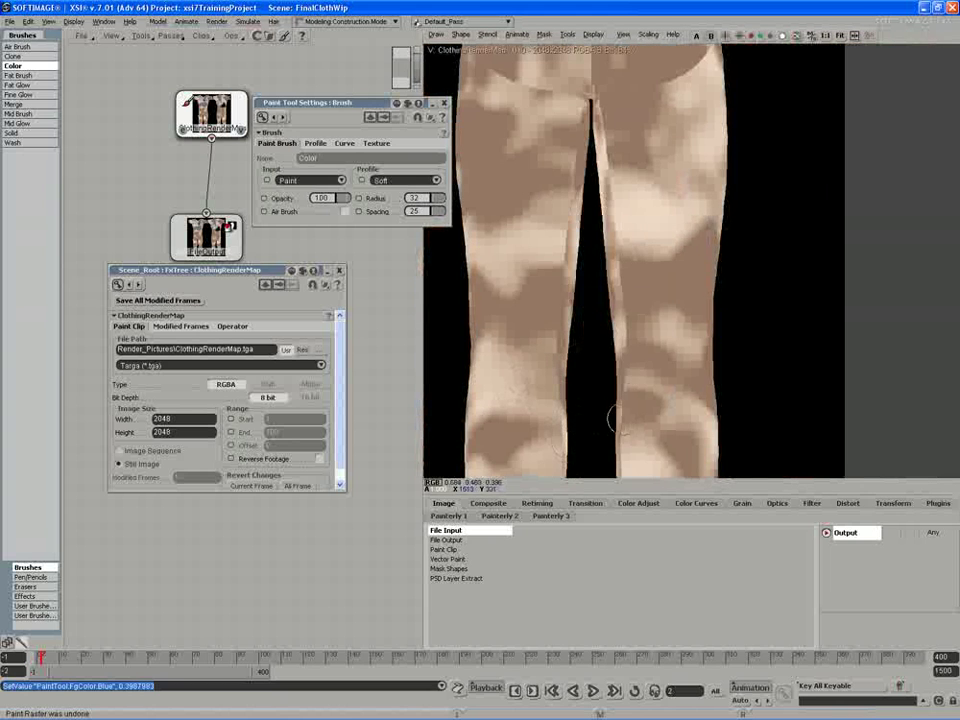
{"action": "left_click_drag", "start_coordinate": [614, 418], "coordinate": [598, 373]}
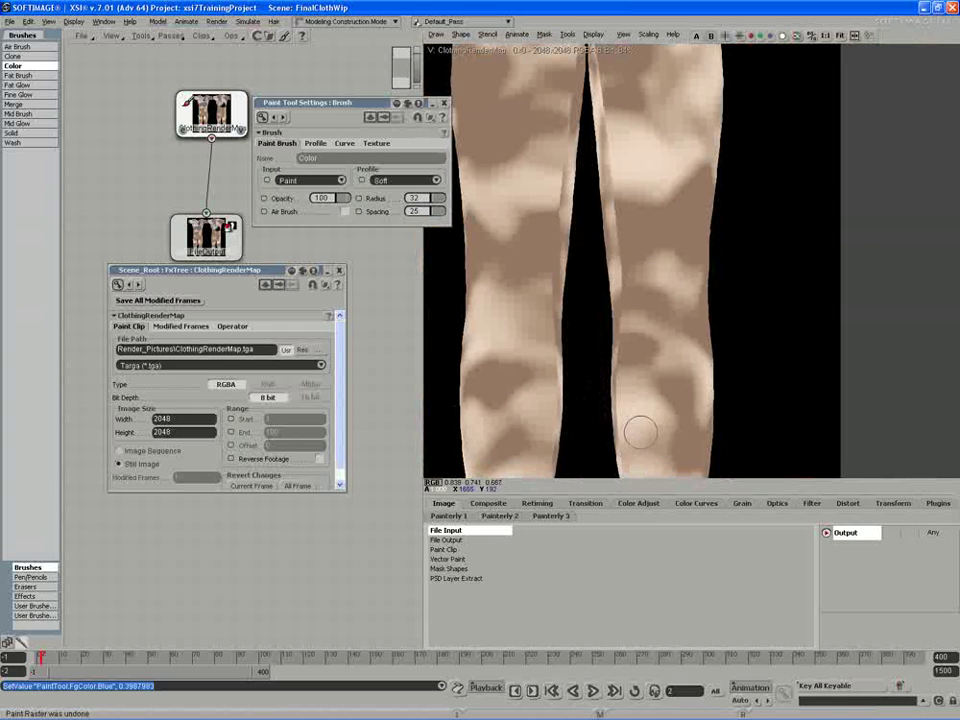
{"action": "left_click", "coordinate": [641, 421]}
{"action": "mouse_move", "coordinate": [626, 444]}
{"action": "left_mouse_down"}
{"action": "mouse_move", "coordinate": [617, 458]}
{"action": "mouse_move", "coordinate": [624, 428]}
{"action": "mouse_move", "coordinate": [609, 334]}
{"action": "mouse_move", "coordinate": [618, 300]}
{"action": "mouse_move", "coordinate": [602, 294]}
{"action": "mouse_move", "coordinate": [613, 243]}
{"action": "left_mouse_up"}
{"action": "left_click", "coordinate": [641, 386]}
{"action": "left_click", "coordinate": [652, 323]}
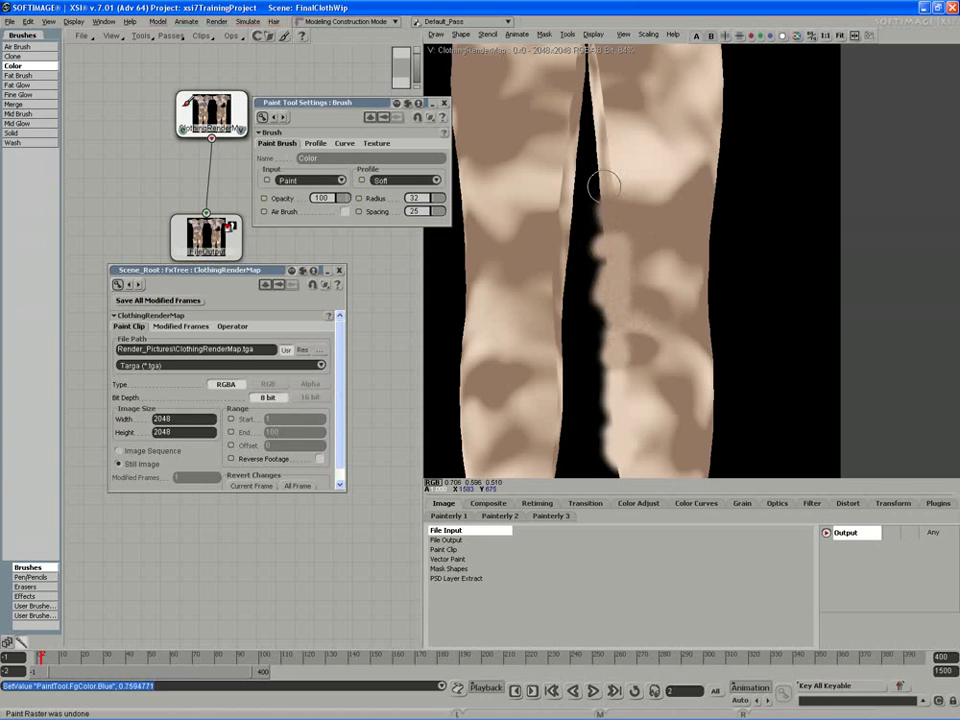
Step: Sample neighbouring light and brown tones and blend the painted inner edge of the right leg around the knee
{"action": "left_click_drag", "start_coordinate": [604, 187], "coordinate": [609, 182]}
{"action": "left_click", "coordinate": [654, 289]}
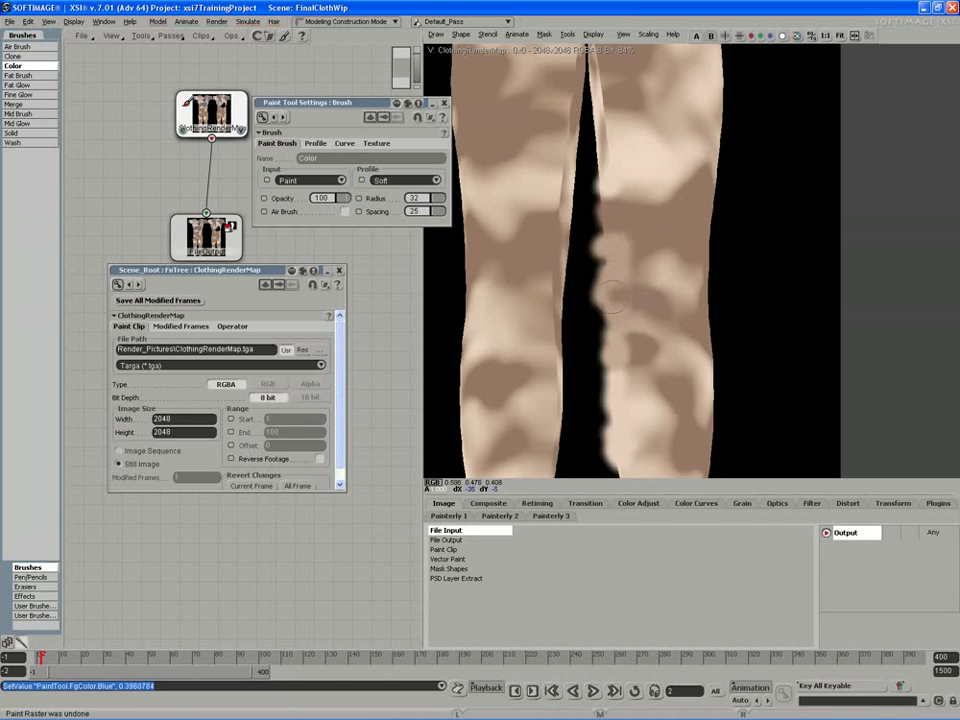
{"action": "left_click_drag", "start_coordinate": [656, 268], "coordinate": [610, 284]}
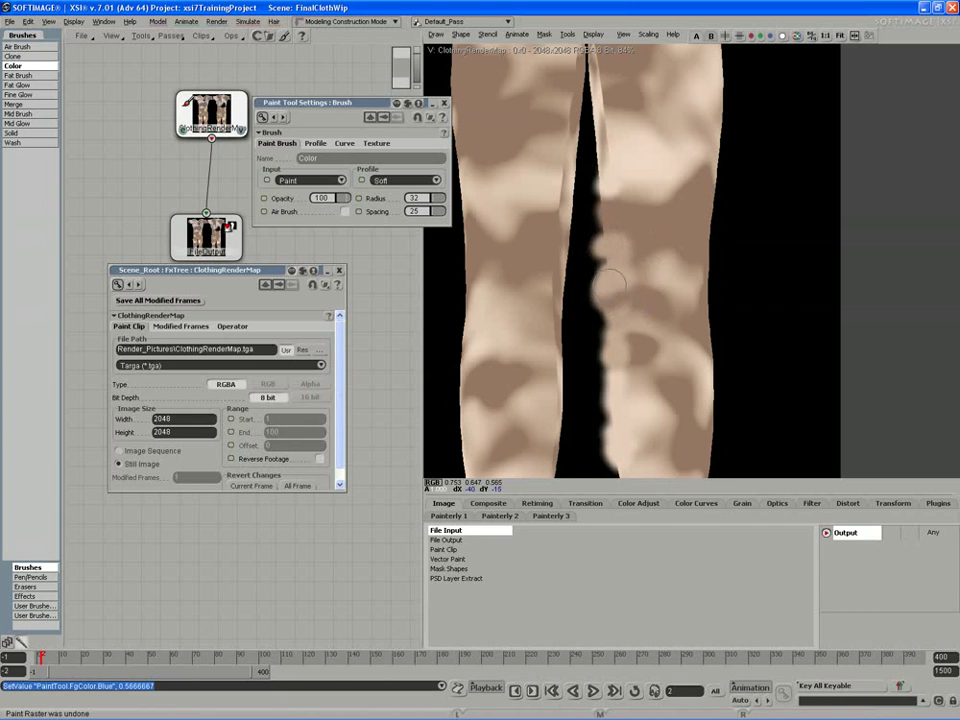
{"action": "mouse_move", "coordinate": [626, 347]}
{"action": "left_mouse_down"}
{"action": "mouse_move", "coordinate": [612, 350]}
{"action": "mouse_move", "coordinate": [620, 360]}
{"action": "left_mouse_up"}
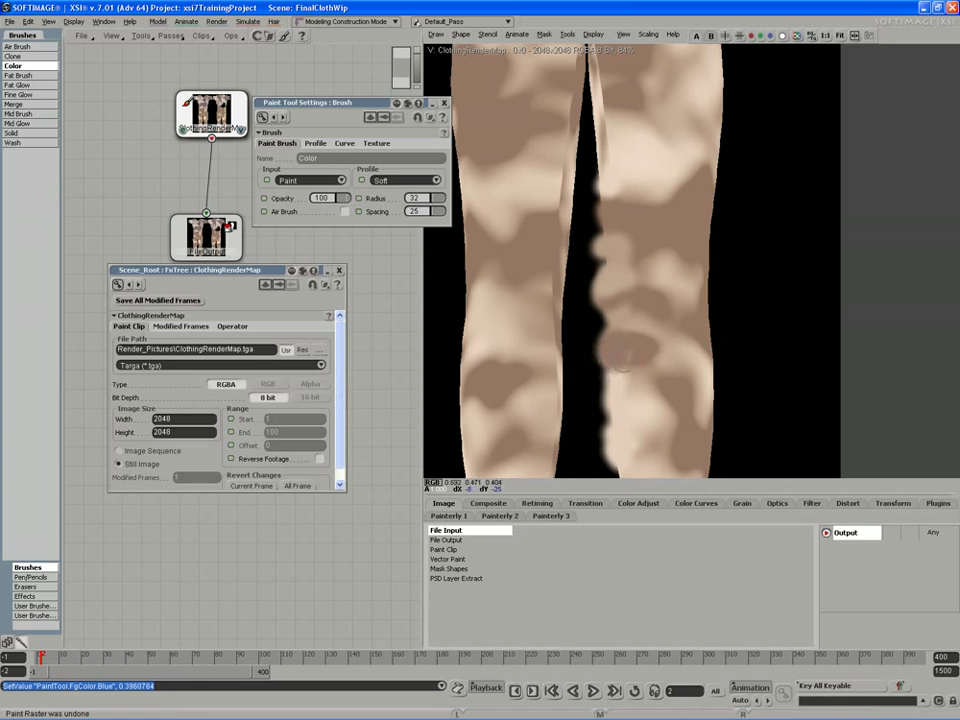
Step: Switch to the Clone brush, undo its test stroke, and clone fabric over the right leg's inner thigh edge up to the crotch
{"action": "middle_click_drag", "start_coordinate": [617, 221], "coordinate": [602, 326]}
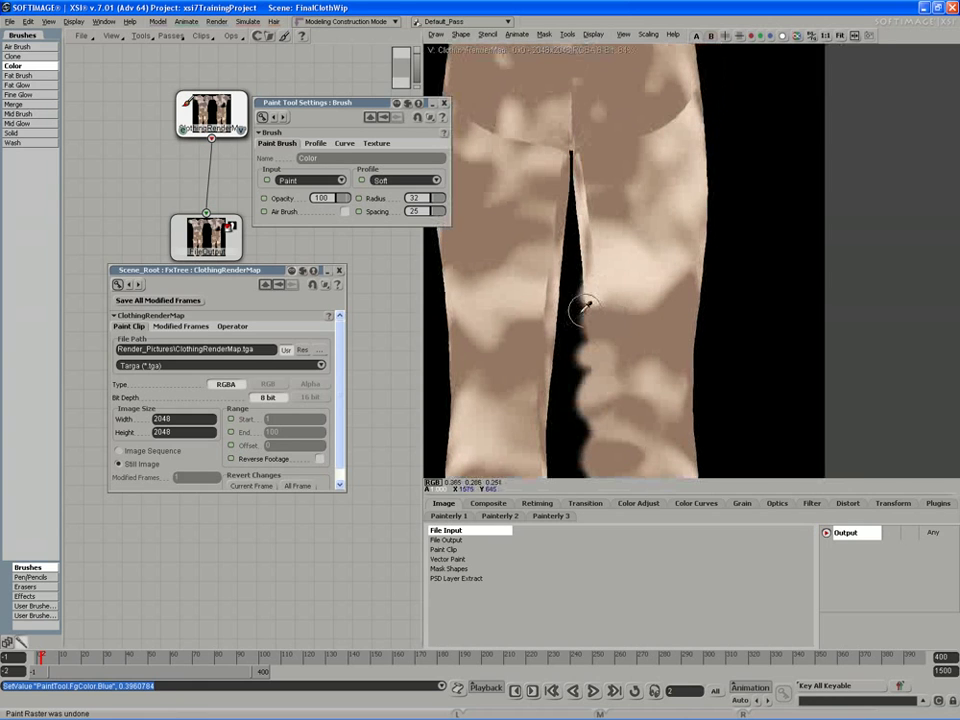
{"action": "left_click", "coordinate": [612, 287]}
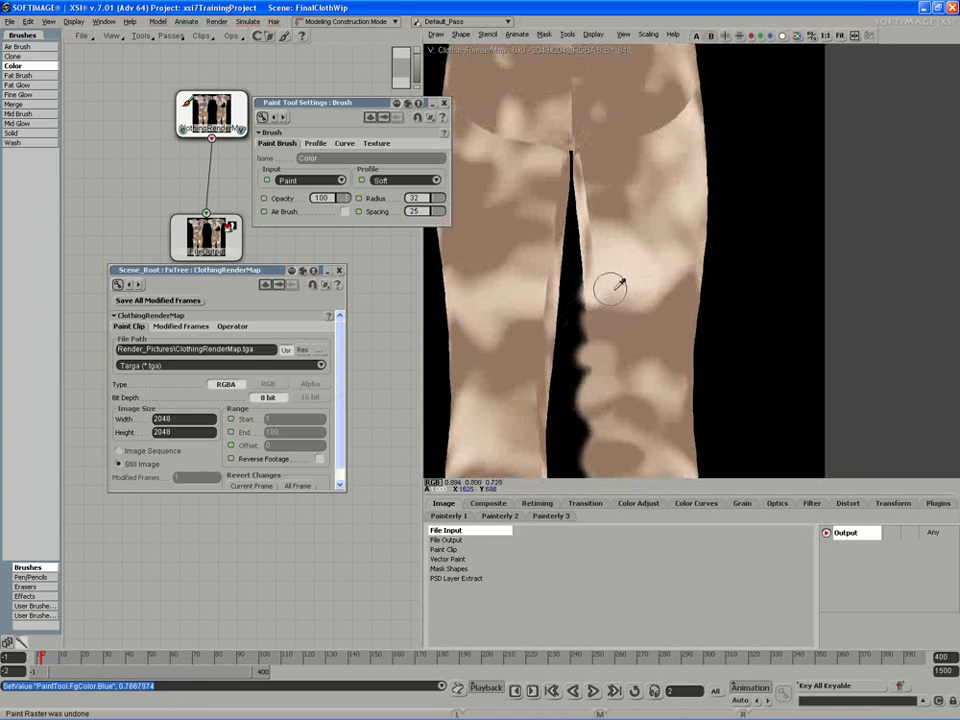
{"action": "left_click", "coordinate": [13, 56]}
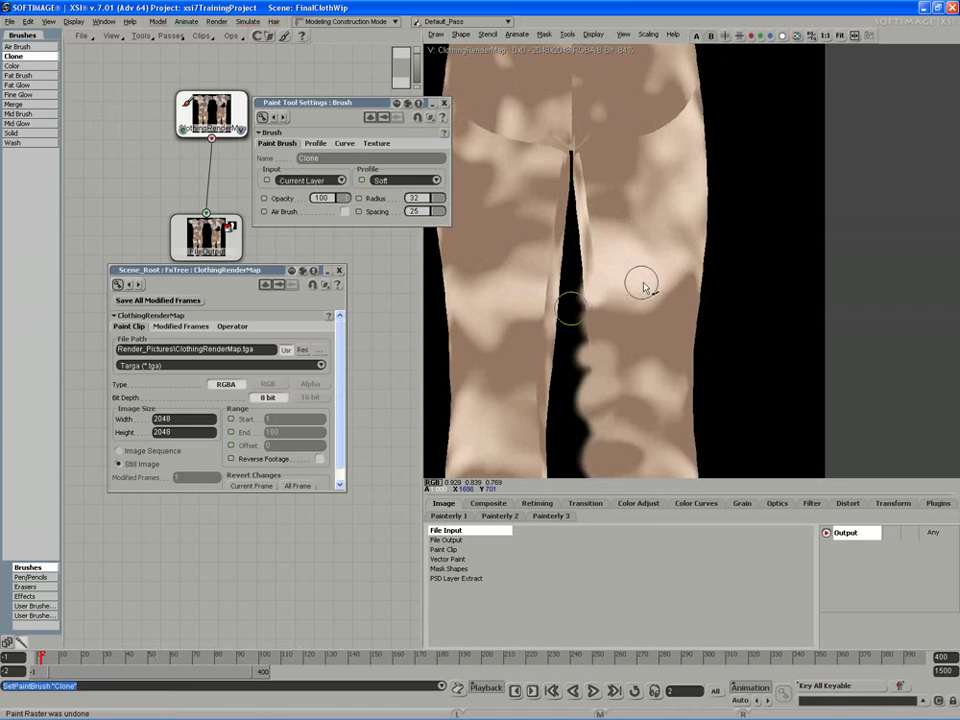
{"action": "mouse_move", "coordinate": [640, 281]}
{"action": "left_mouse_down", "text": "ctrl"}
{"action": "mouse_move", "coordinate": [594, 290]}
{"action": "mouse_move", "coordinate": [580, 175]}
{"action": "mouse_move", "coordinate": [567, 161]}
{"action": "mouse_move", "coordinate": [542, 387]}
{"action": "left_mouse_up", "text": "ctrl"}
{"action": "key", "text": "ctrl+z"}
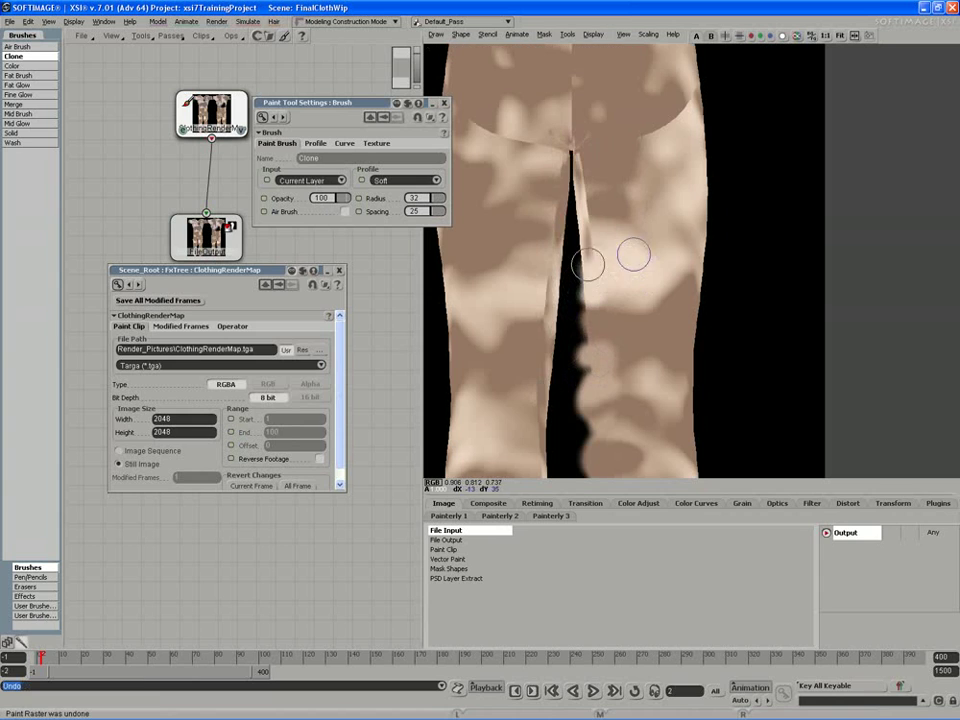
{"action": "left_click_drag", "start_coordinate": [588, 264], "coordinate": [573, 150]}
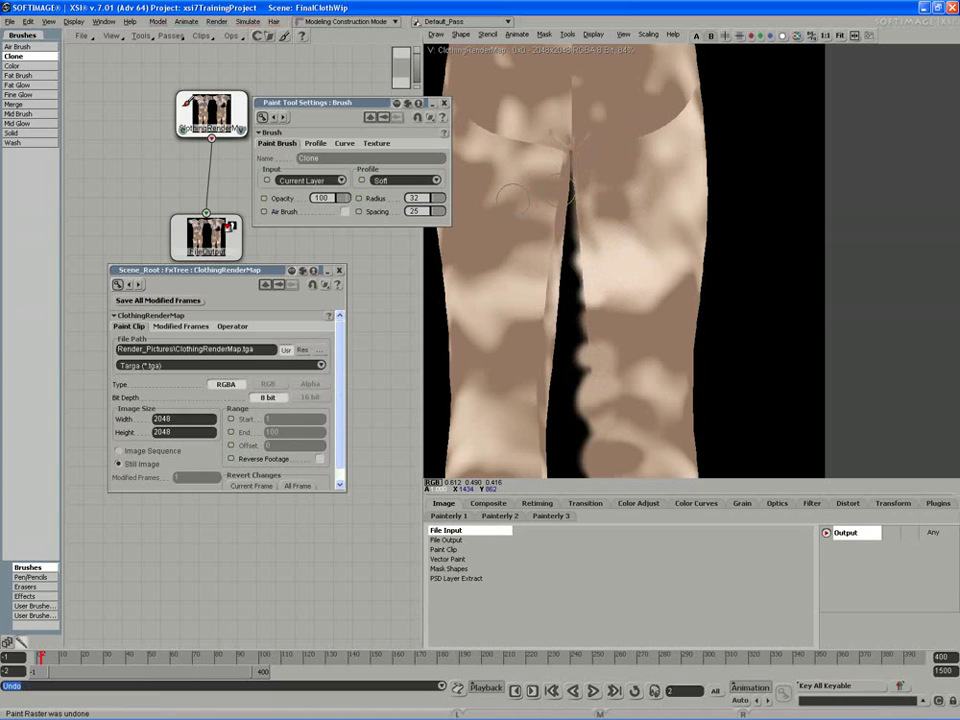
Step: Clone fabric from the middle of the left leg over its inner edge from thigh to knee
{"action": "left_click", "coordinate": [478, 302], "text": "ctrl"}
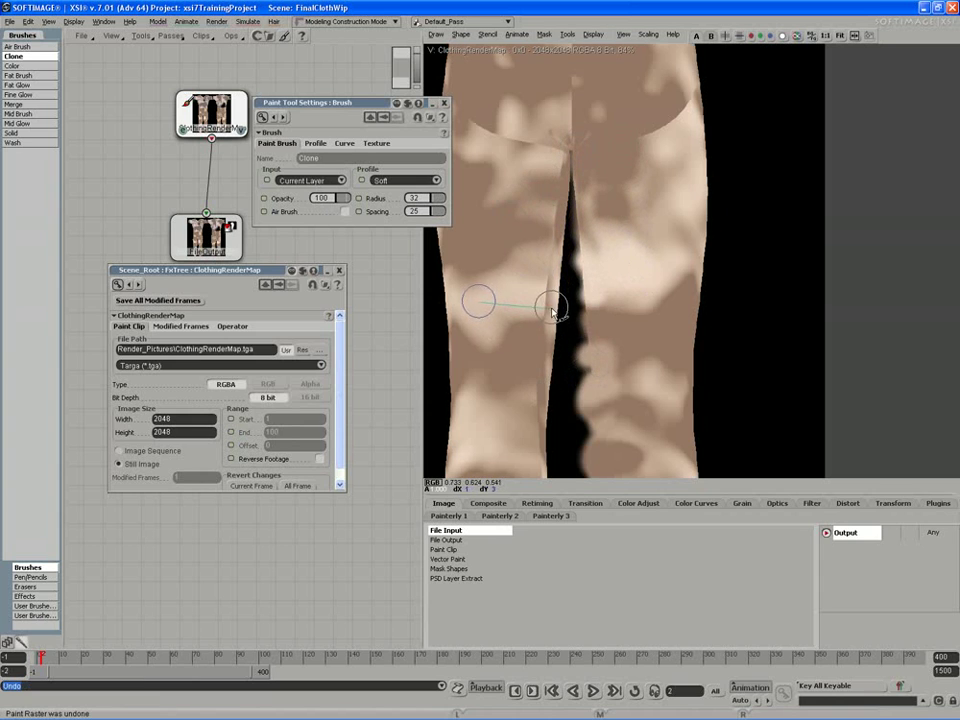
{"action": "left_click_drag", "start_coordinate": [550, 303], "coordinate": [541, 401]}
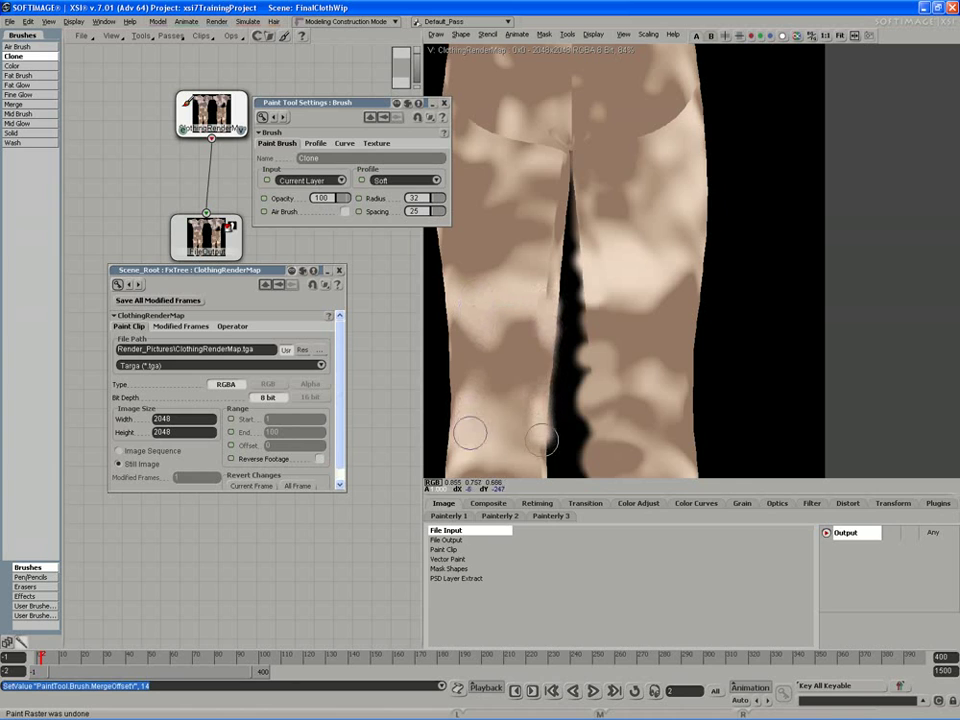
{"action": "mouse_move", "coordinate": [553, 281]}
{"action": "left_mouse_down"}
{"action": "mouse_move", "coordinate": [559, 157]}
{"action": "mouse_move", "coordinate": [552, 298]}
{"action": "mouse_move", "coordinate": [535, 254]}
{"action": "left_mouse_up"}
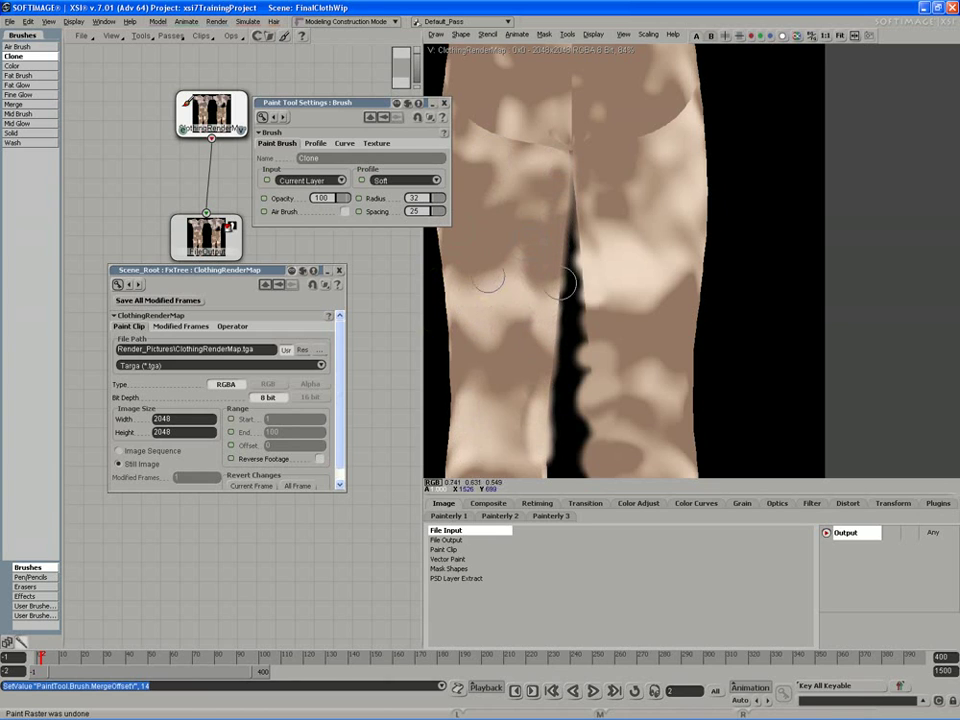
Step: Sample nearby fabric tones with the Color brush and paint over the seat creases on both sides of the back trousers
{"action": "left_click", "coordinate": [13, 66]}
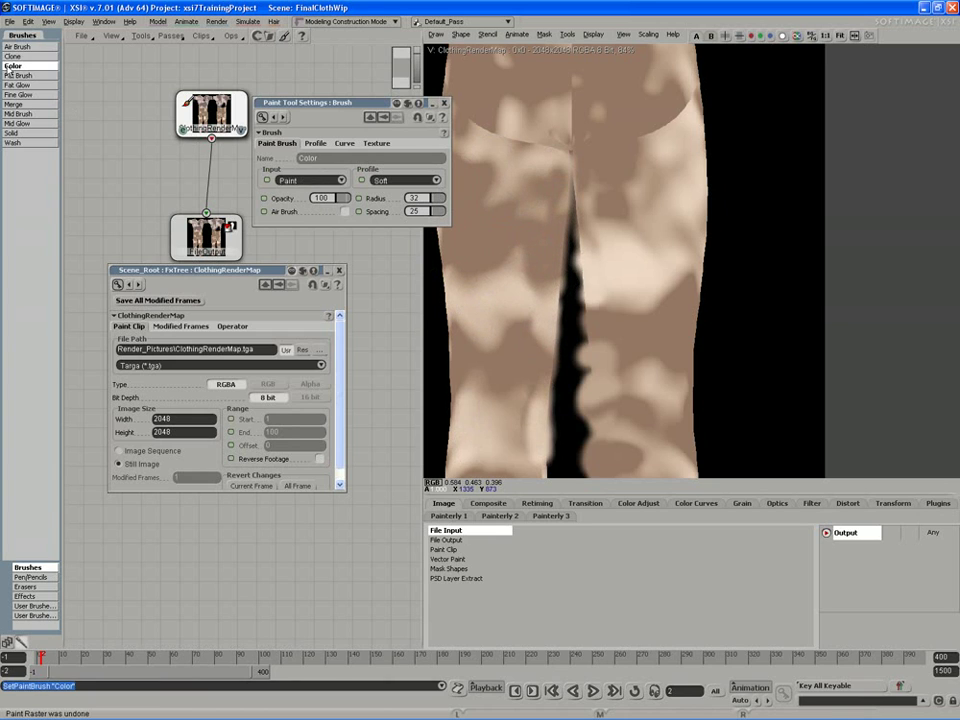
{"action": "left_click", "coordinate": [519, 156], "text": "ctrl"}
{"action": "left_click_drag", "start_coordinate": [546, 160], "coordinate": [470, 118]}
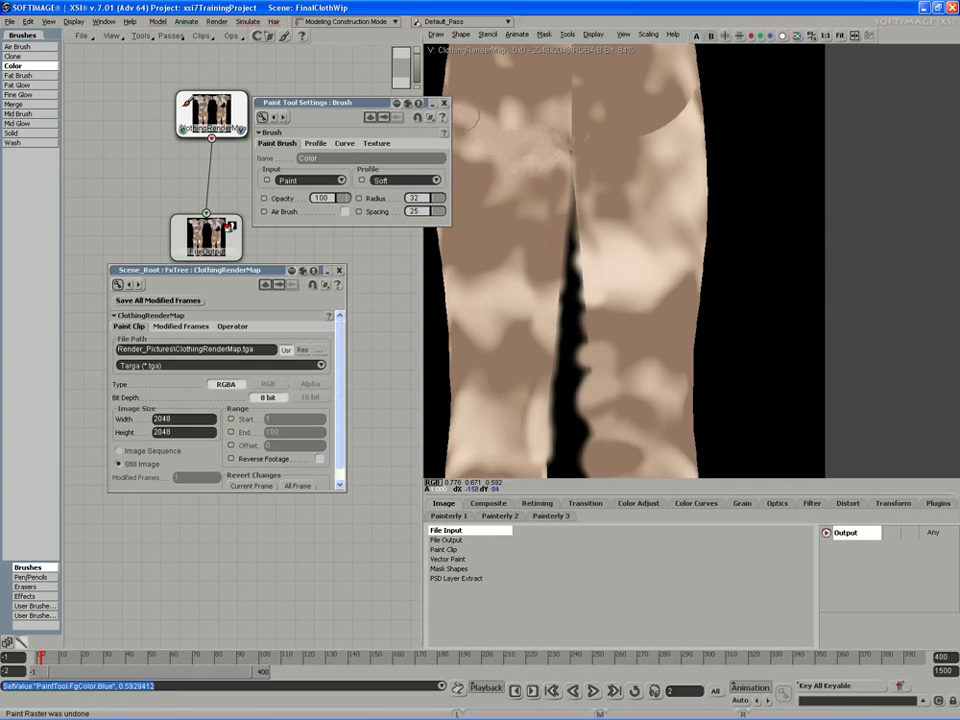
{"action": "left_click", "coordinate": [672, 166], "text": "ctrl"}
{"action": "mouse_move", "coordinate": [655, 133]}
{"action": "left_mouse_down"}
{"action": "mouse_move", "coordinate": [647, 142]}
{"action": "mouse_move", "coordinate": [694, 110]}
{"action": "mouse_move", "coordinate": [697, 93]}
{"action": "mouse_move", "coordinate": [645, 130]}
{"action": "left_mouse_up"}
Step: Undo the brown stroke on the shirt's lower back and paint over the centre seam of the back trousers below the waist
{"action": "middle_click_drag", "start_coordinate": [628, 153], "coordinate": [656, 446]}
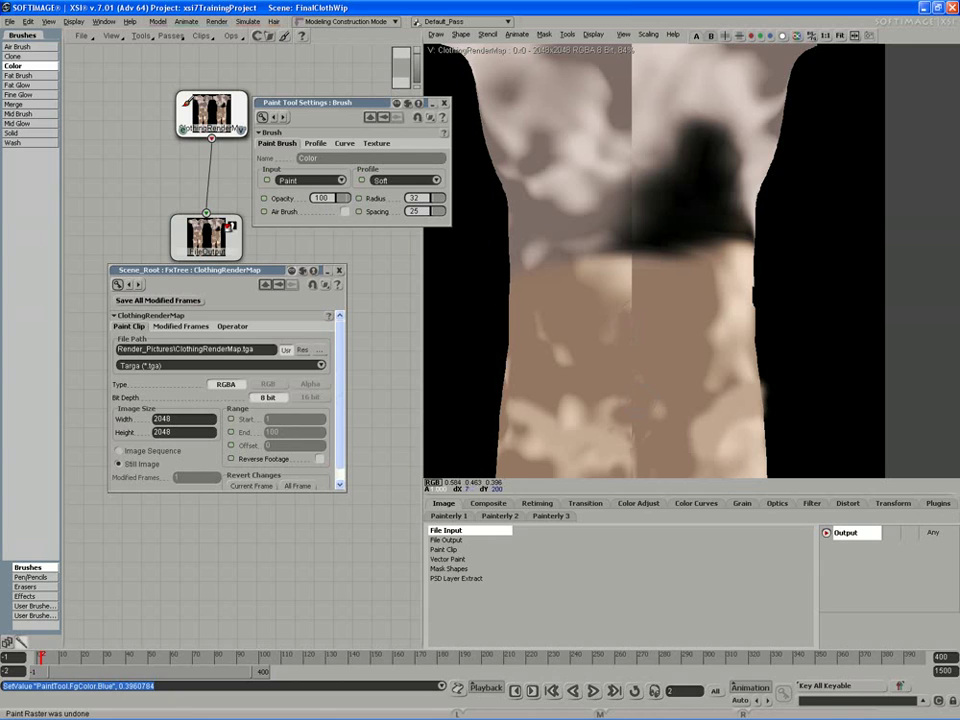
{"action": "mouse_move", "coordinate": [632, 262]}
{"action": "left_mouse_down"}
{"action": "mouse_move", "coordinate": [638, 238]}
{"action": "mouse_move", "coordinate": [619, 187]}
{"action": "mouse_move", "coordinate": [634, 181]}
{"action": "left_mouse_up"}
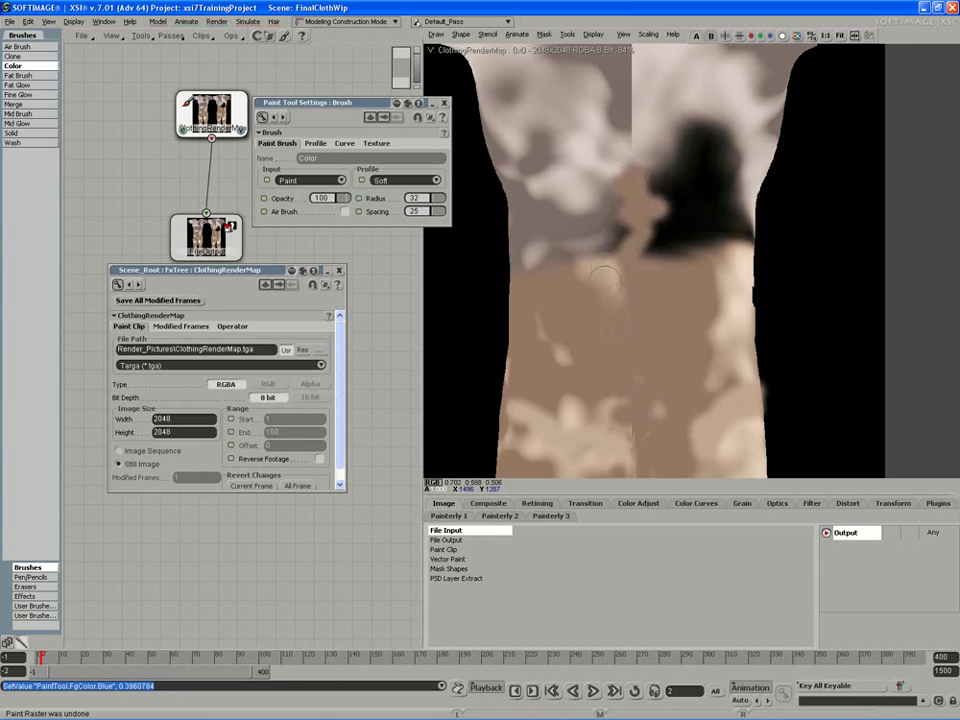
{"action": "key", "text": "ctrl+z"}
{"action": "mouse_move", "coordinate": [645, 257]}
{"action": "left_mouse_down"}
{"action": "mouse_move", "coordinate": [624, 270]}
{"action": "mouse_move", "coordinate": [624, 321]}
{"action": "left_mouse_up"}
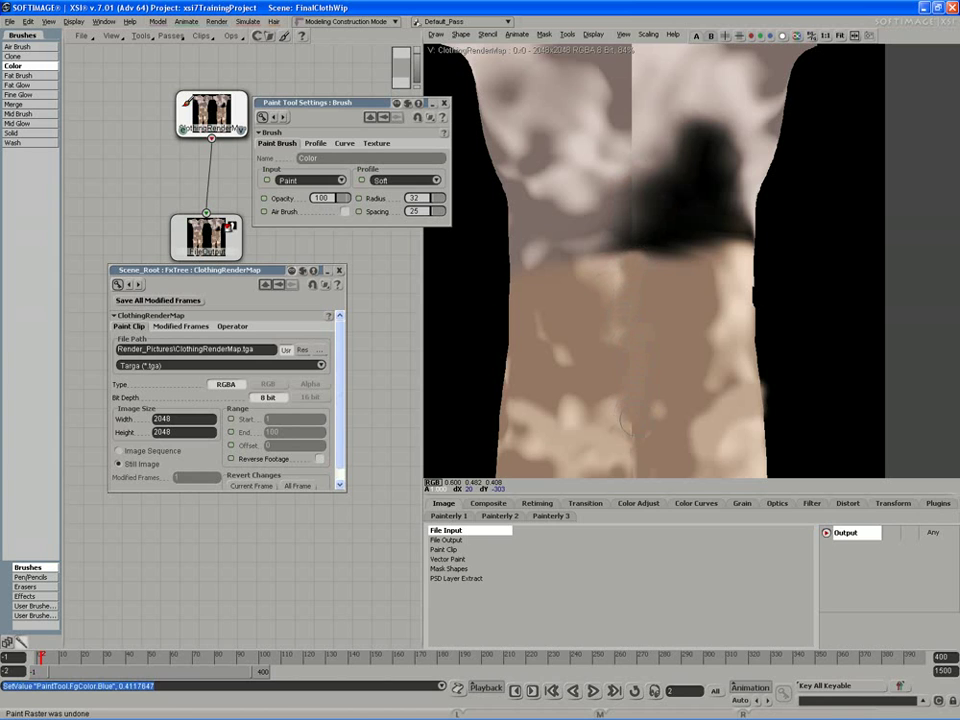
Step: Sample shirt tones and paint over the left and upper edges of the black patch on the shirt's lower back
{"action": "middle_click_drag", "start_coordinate": [606, 154], "coordinate": [593, 339]}
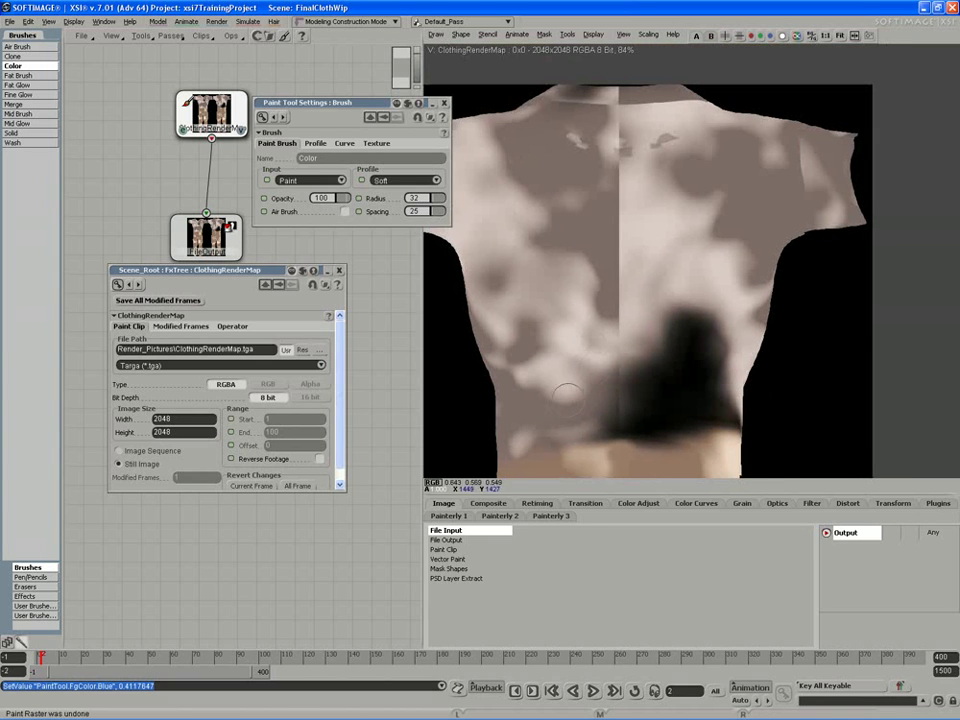
{"action": "left_click", "coordinate": [582, 407]}
{"action": "mouse_move", "coordinate": [604, 416]}
{"action": "left_mouse_down"}
{"action": "mouse_move", "coordinate": [612, 415]}
{"action": "mouse_move", "coordinate": [612, 369]}
{"action": "left_mouse_up"}
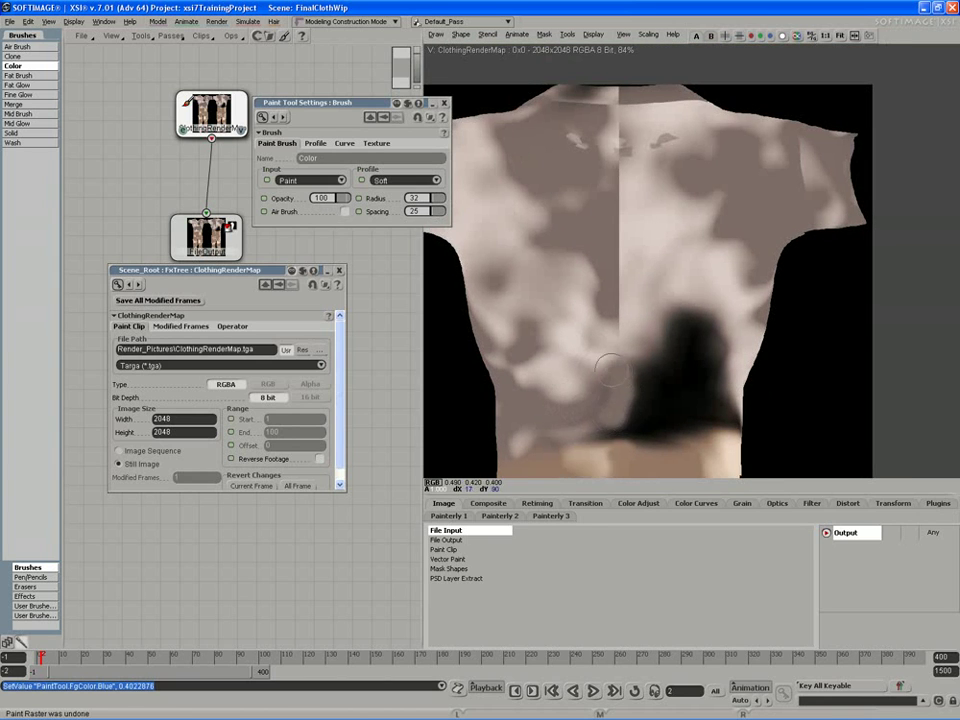
{"action": "left_click", "coordinate": [653, 322]}
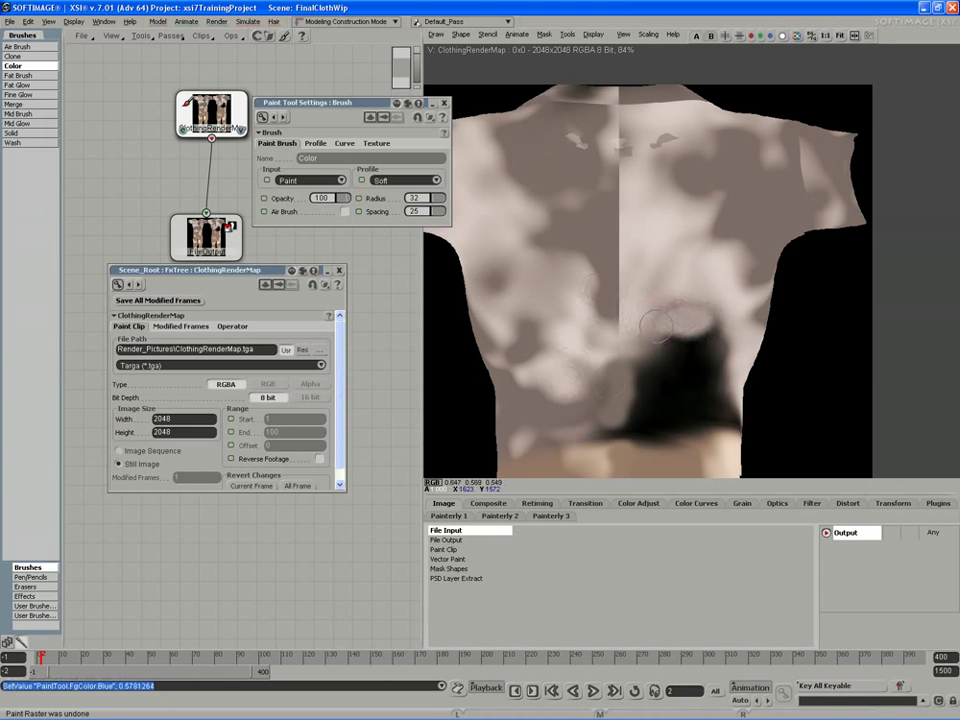
Step: Sample surrounding shirt tones, paint over the centre seam of the shirt's back, and cover the collar band at the neck
{"action": "mouse_move", "coordinate": [632, 409]}
{"action": "left_mouse_down"}
{"action": "mouse_move", "coordinate": [609, 428]}
{"action": "mouse_move", "coordinate": [666, 434]}
{"action": "mouse_move", "coordinate": [733, 424]}
{"action": "mouse_move", "coordinate": [699, 410]}
{"action": "mouse_move", "coordinate": [710, 396]}
{"action": "mouse_move", "coordinate": [682, 408]}
{"action": "mouse_move", "coordinate": [634, 372]}
{"action": "mouse_move", "coordinate": [621, 319]}
{"action": "mouse_move", "coordinate": [630, 287]}
{"action": "mouse_move", "coordinate": [642, 297]}
{"action": "mouse_move", "coordinate": [613, 268]}
{"action": "mouse_move", "coordinate": [630, 223]}
{"action": "mouse_move", "coordinate": [600, 189]}
{"action": "mouse_move", "coordinate": [622, 201]}
{"action": "mouse_move", "coordinate": [609, 203]}
{"action": "mouse_move", "coordinate": [609, 222]}
{"action": "mouse_move", "coordinate": [621, 150]}
{"action": "mouse_move", "coordinate": [613, 114]}
{"action": "mouse_move", "coordinate": [619, 126]}
{"action": "left_mouse_up"}
{"action": "left_click", "coordinate": [731, 352]}
{"action": "left_click", "coordinate": [582, 303]}
{"action": "left_click", "coordinate": [671, 270]}
{"action": "left_click", "coordinate": [678, 270]}
{"action": "left_click", "coordinate": [558, 156]}
{"action": "left_click", "coordinate": [644, 178]}
{"action": "left_click", "coordinate": [647, 166]}
{"action": "middle_click_drag", "start_coordinate": [630, 189], "coordinate": [608, 330]}
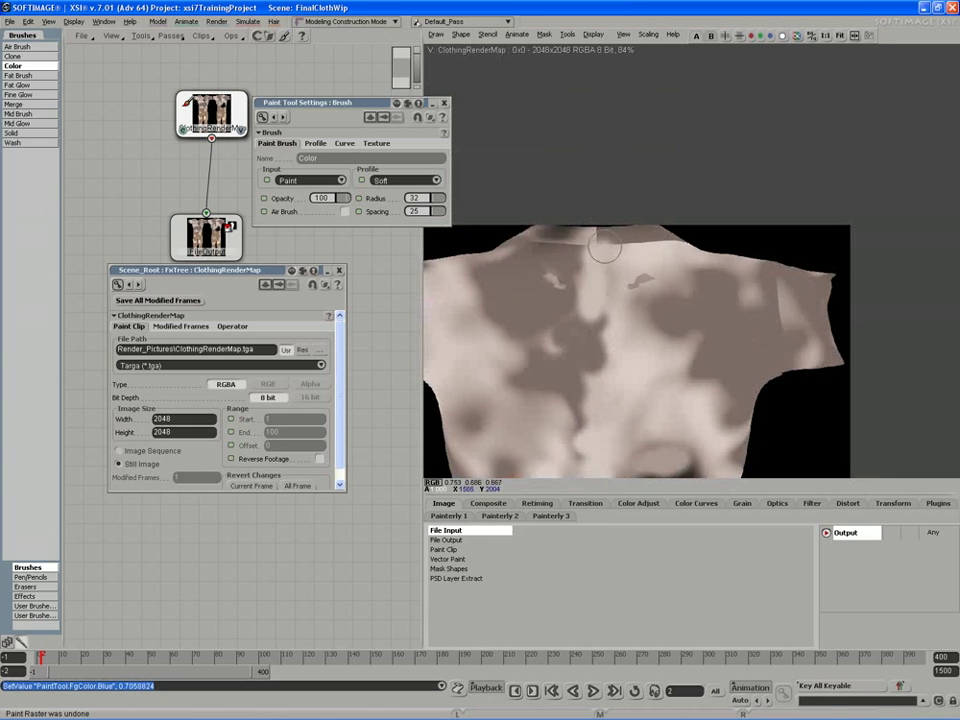
{"action": "mouse_move", "coordinate": [605, 248]}
{"action": "left_mouse_down"}
{"action": "mouse_move", "coordinate": [568, 243]}
{"action": "mouse_move", "coordinate": [677, 240]}
{"action": "left_mouse_up"}
Step: Fill the remaining black patch on the shirt's lower back with sampled dark and light fabric tones
{"action": "mouse_move", "coordinate": [613, 425]}
{"action": "middle_mouse_down"}
{"action": "mouse_move", "coordinate": [587, 366]}
{"action": "mouse_move", "coordinate": [593, 263]}
{"action": "middle_mouse_up"}
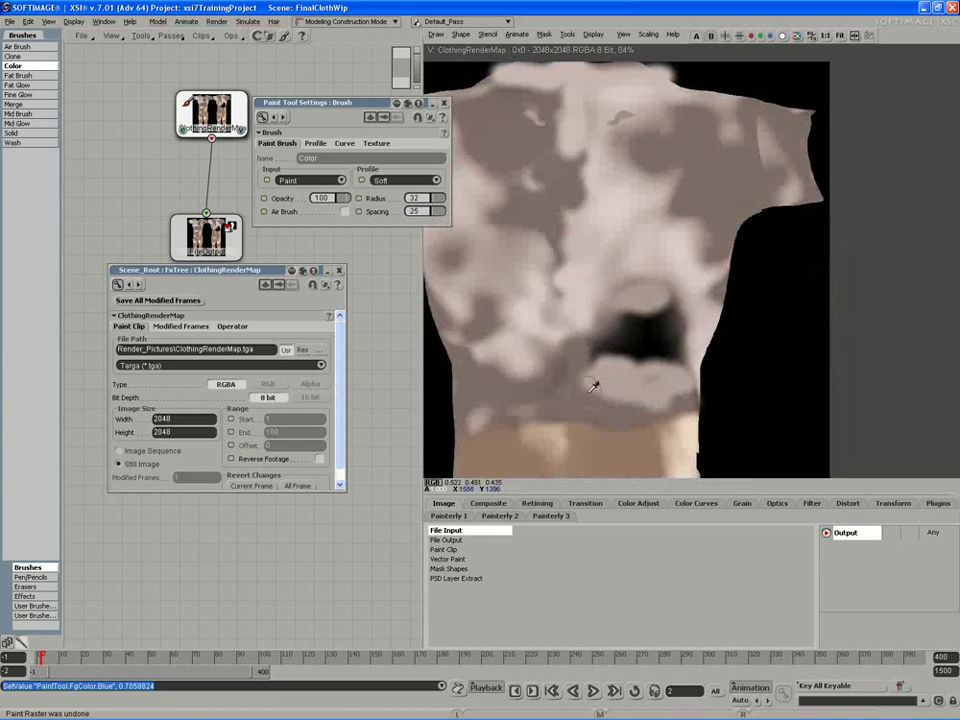
{"action": "mouse_move", "coordinate": [603, 357]}
{"action": "left_mouse_down"}
{"action": "mouse_move", "coordinate": [640, 328]}
{"action": "mouse_move", "coordinate": [635, 304]}
{"action": "mouse_move", "coordinate": [605, 285]}
{"action": "mouse_move", "coordinate": [584, 315]}
{"action": "left_mouse_up"}
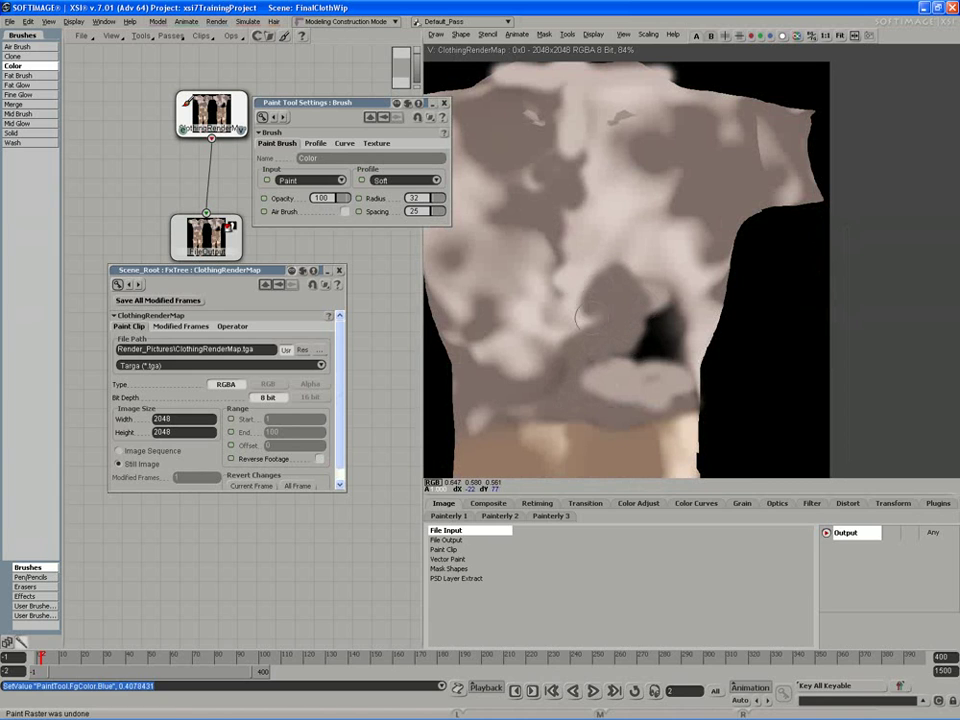
{"action": "left_click", "coordinate": [637, 236]}
{"action": "mouse_move", "coordinate": [674, 298]}
{"action": "left_mouse_down"}
{"action": "mouse_move", "coordinate": [657, 292]}
{"action": "mouse_move", "coordinate": [664, 317]}
{"action": "mouse_move", "coordinate": [622, 354]}
{"action": "mouse_move", "coordinate": [673, 347]}
{"action": "mouse_move", "coordinate": [664, 336]}
{"action": "mouse_move", "coordinate": [680, 356]}
{"action": "mouse_move", "coordinate": [606, 354]}
{"action": "mouse_move", "coordinate": [671, 360]}
{"action": "mouse_move", "coordinate": [687, 318]}
{"action": "mouse_move", "coordinate": [662, 291]}
{"action": "mouse_move", "coordinate": [677, 323]}
{"action": "mouse_move", "coordinate": [731, 309]}
{"action": "left_mouse_up"}
Step: Paint over the two small marks on the shirt's upper back with sampled light fabric tones
{"action": "key", "text": "z"}
{"action": "right_click_drag", "start_coordinate": [731, 309], "coordinate": [689, 290]}
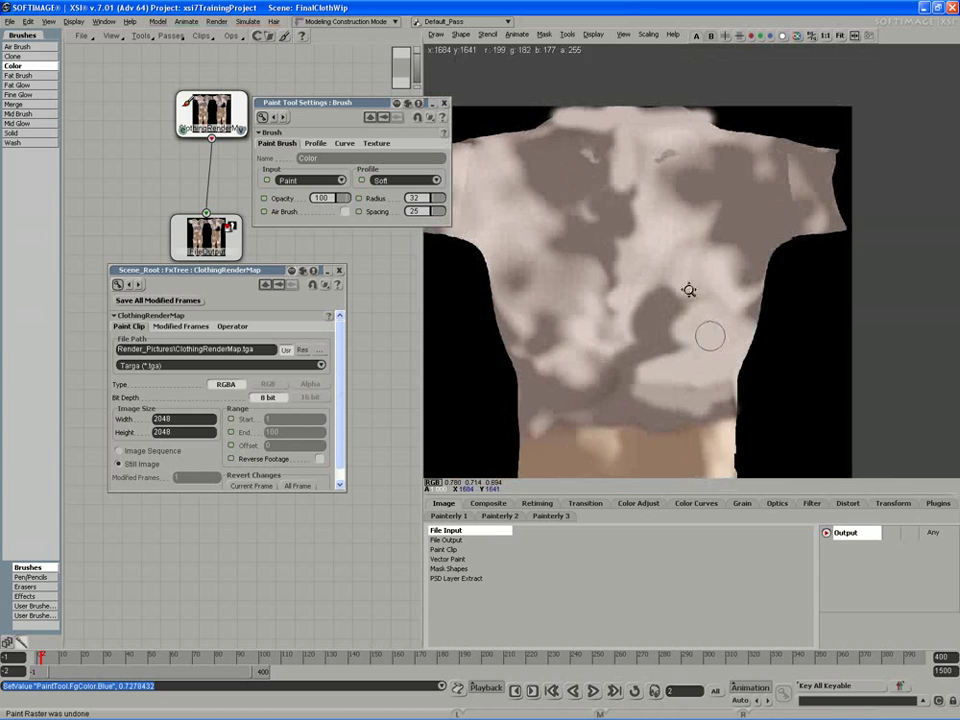
{"action": "left_click_drag", "start_coordinate": [689, 290], "coordinate": [691, 292]}
{"action": "left_click_drag", "start_coordinate": [664, 151], "coordinate": [675, 154]}
{"action": "left_click", "coordinate": [652, 169], "text": "ctrl"}
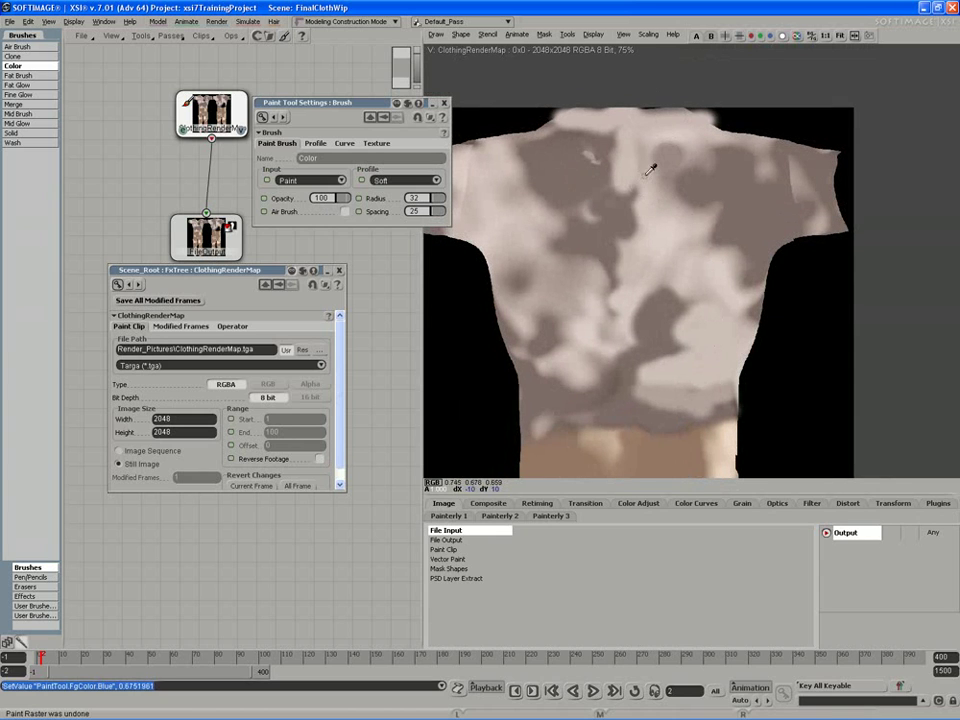
{"action": "mouse_move", "coordinate": [598, 161]}
{"action": "left_mouse_down"}
{"action": "mouse_move", "coordinate": [585, 154]}
{"action": "mouse_move", "coordinate": [649, 236]}
{"action": "left_mouse_up"}
Step: Try to paint a sampled light fabric tone over the sleeve of the shirt's front half, and undo the strokes
{"action": "key", "text": "z"}
{"action": "right_click_drag", "start_coordinate": [649, 236], "coordinate": [606, 272]}
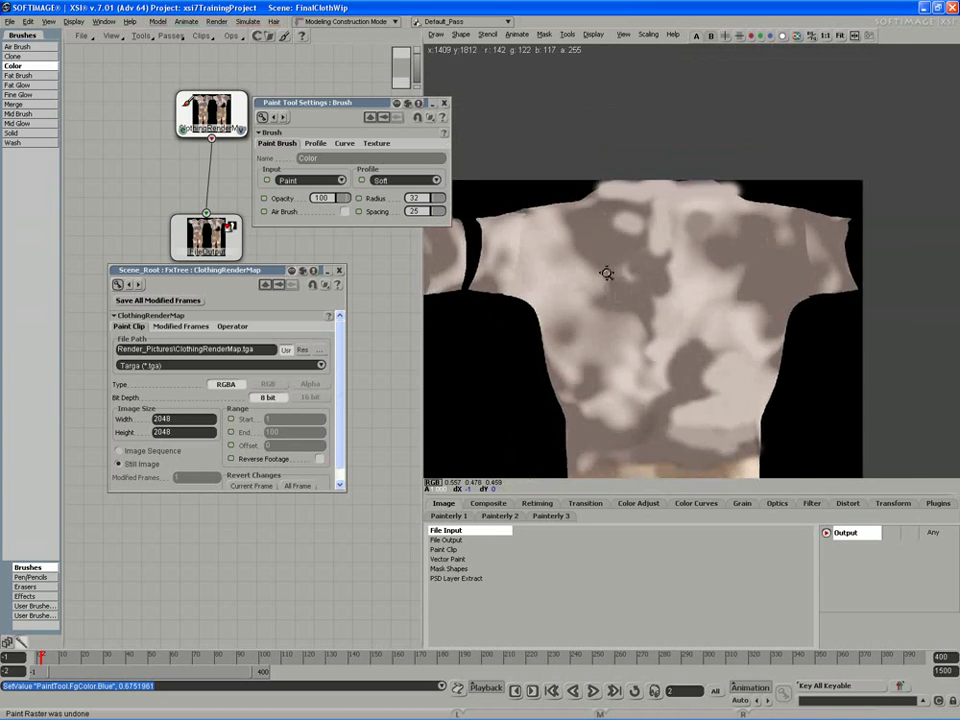
{"action": "left_click_drag", "start_coordinate": [606, 272], "coordinate": [736, 289]}
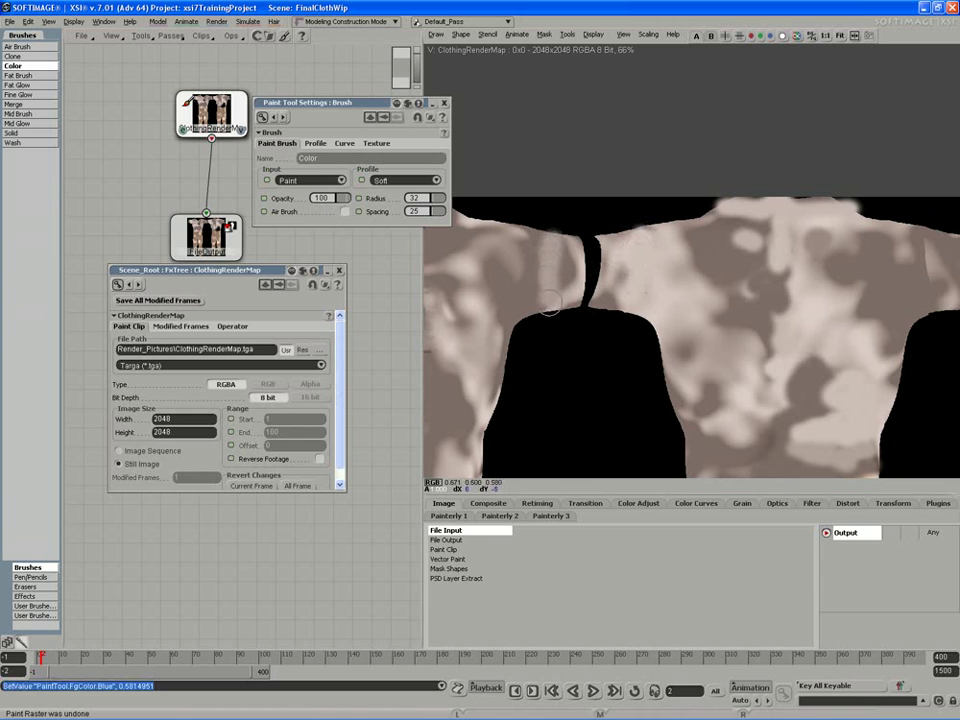
{"action": "left_click_drag", "start_coordinate": [550, 303], "coordinate": [542, 261]}
{"action": "key", "text": "ctrl+z"}
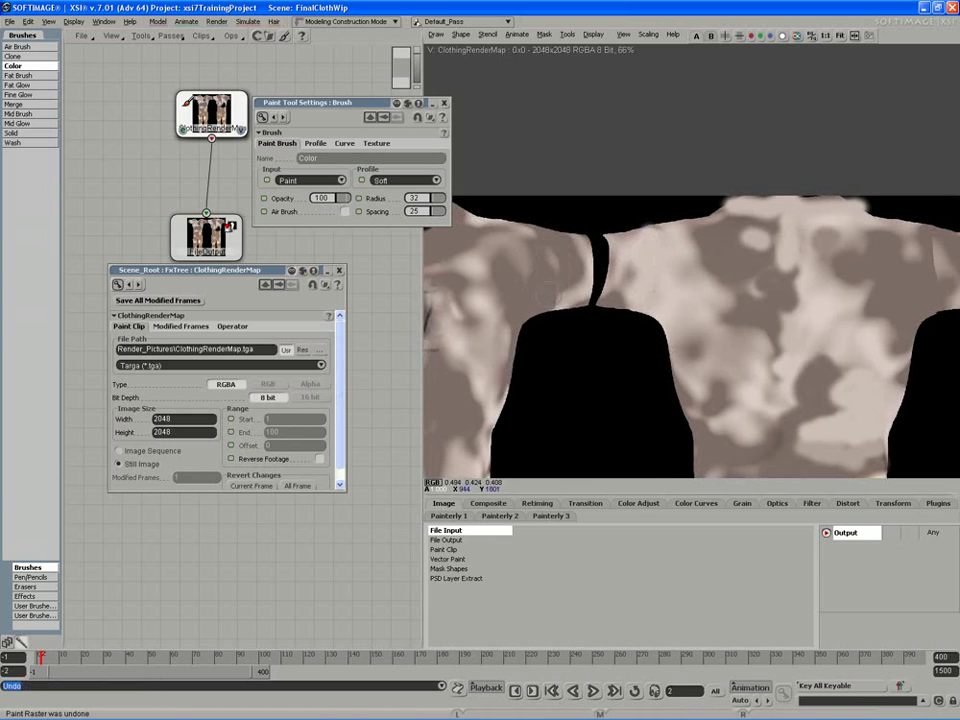
{"action": "left_click", "coordinate": [525, 291]}
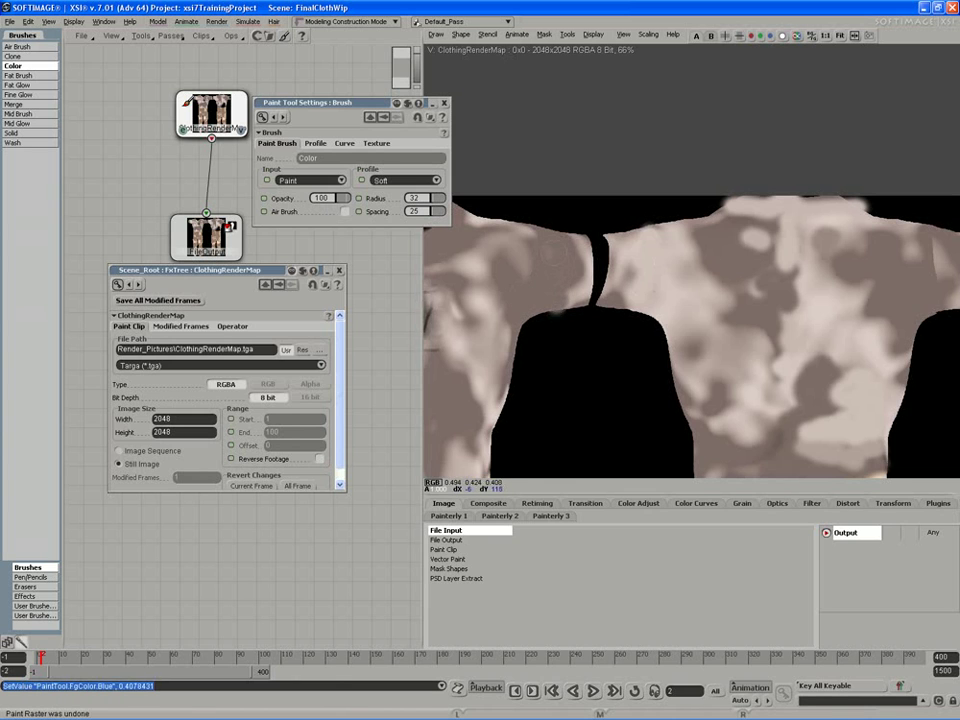
{"action": "scroll", "coordinate": [707, 304], "scroll_direction": "down", "scroll_amount": 3}
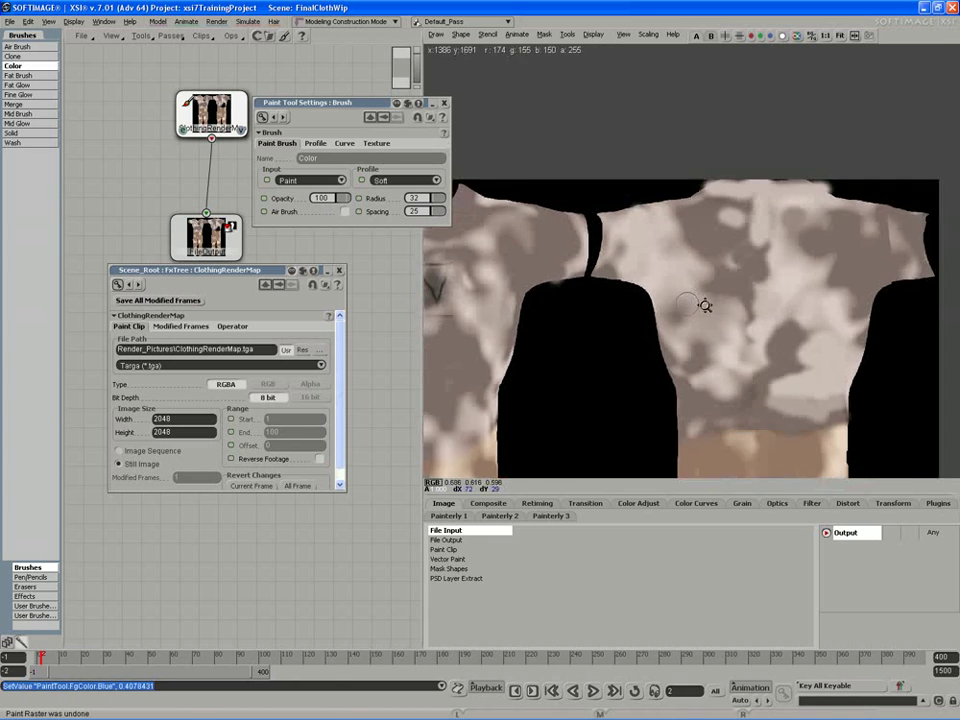
{"action": "scroll", "coordinate": [755, 258], "scroll_direction": "up", "scroll_amount": 5}
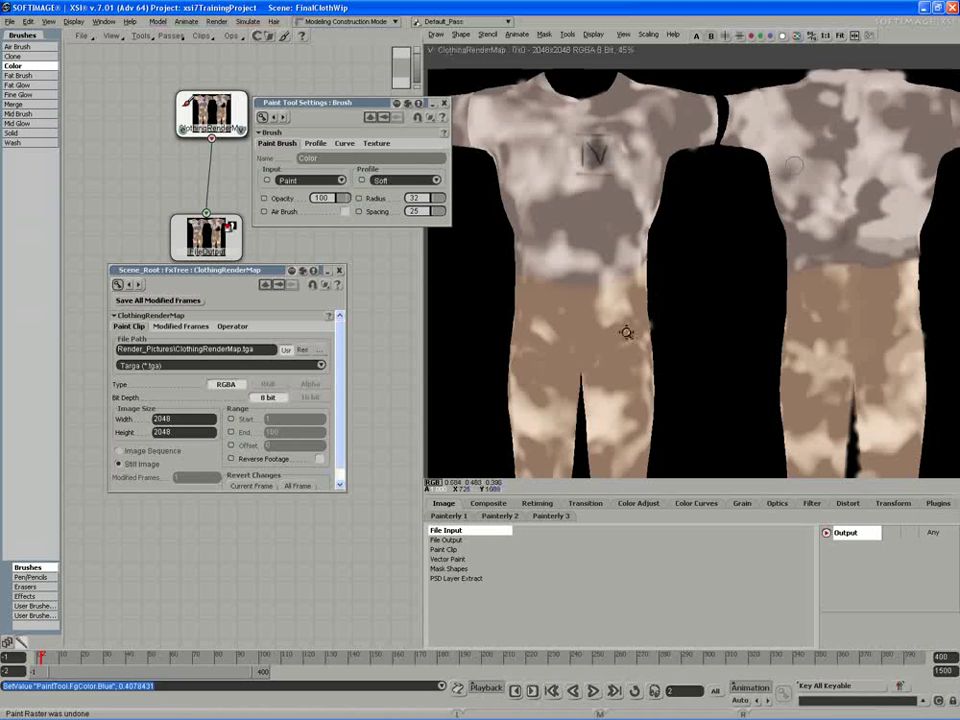
{"action": "scroll", "coordinate": [615, 326], "scroll_direction": "up", "scroll_amount": 2}
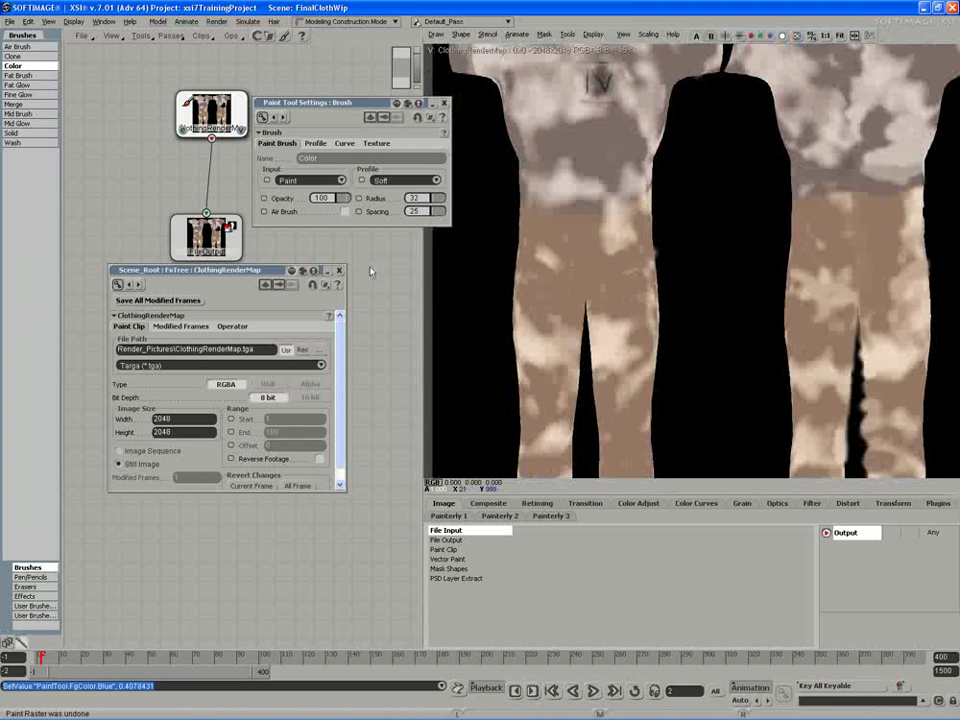
Step: Close the paint clip and brush settings, and render the FileOutput node to ColorMapPrisonShirt.tga in Targa format
{"action": "left_click", "coordinate": [340, 271]}
{"action": "left_click", "coordinate": [444, 102]}
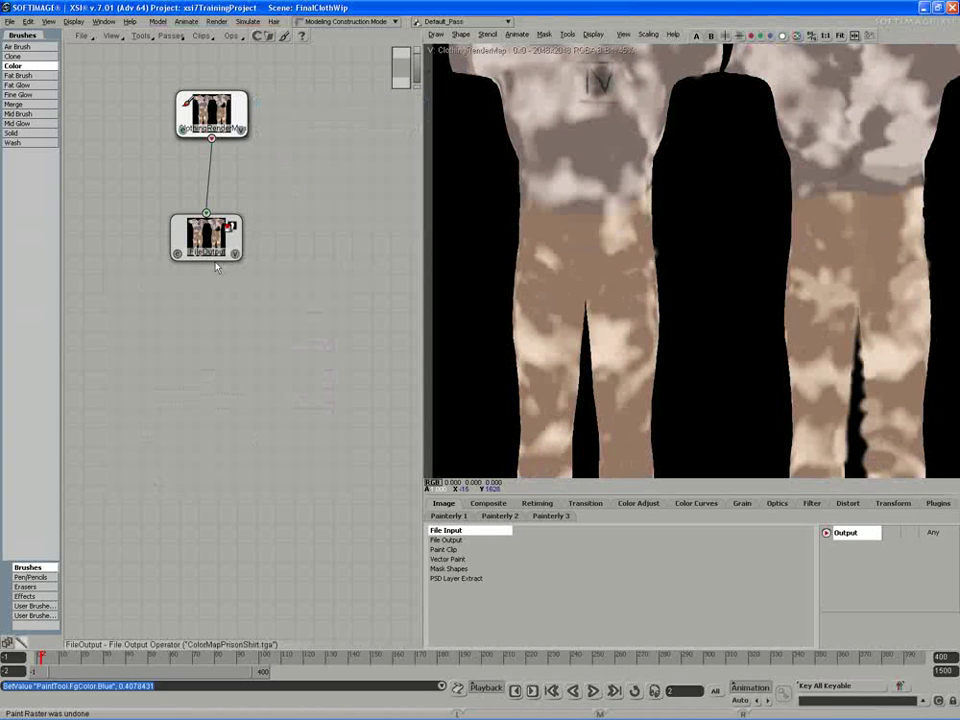
{"action": "left_click_drag", "start_coordinate": [204, 256], "coordinate": [204, 261]}
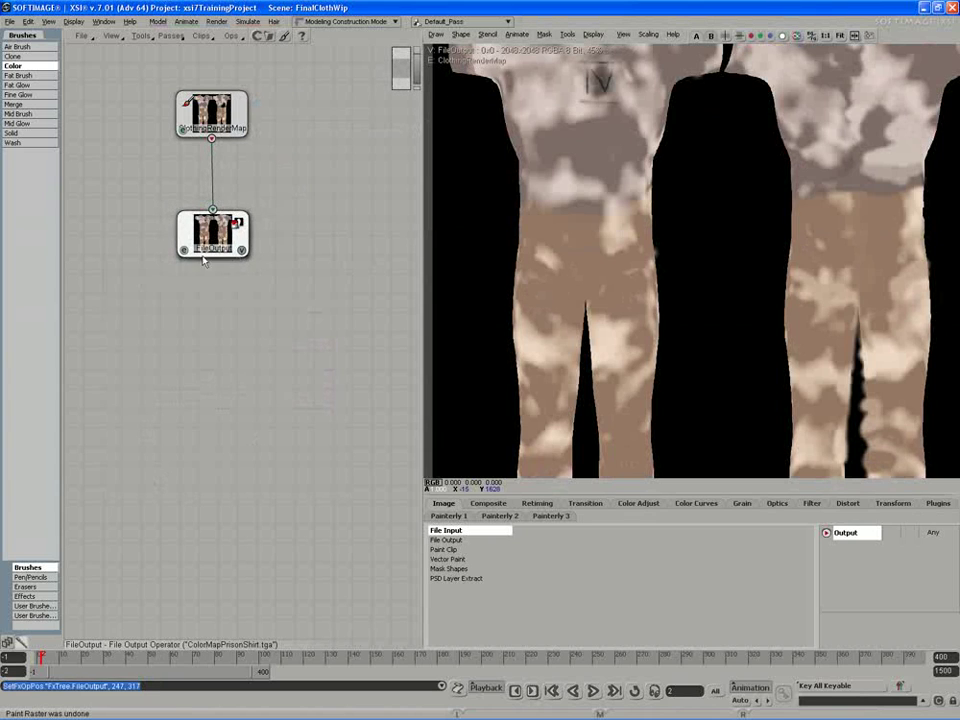
{"action": "double_click", "coordinate": [183, 252]}
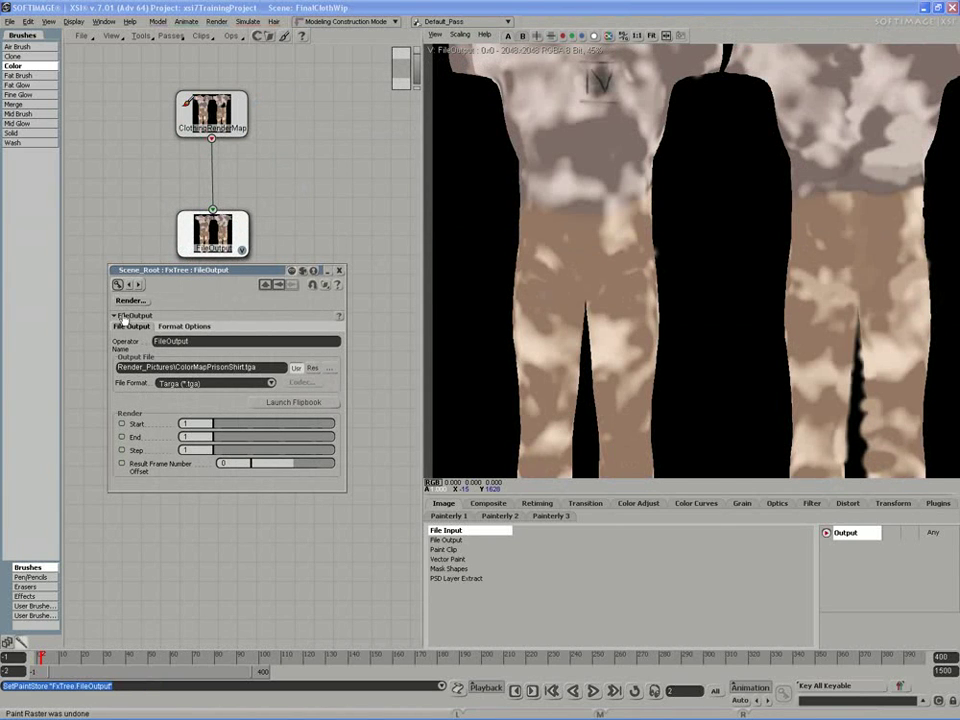
{"action": "left_click", "coordinate": [126, 302]}
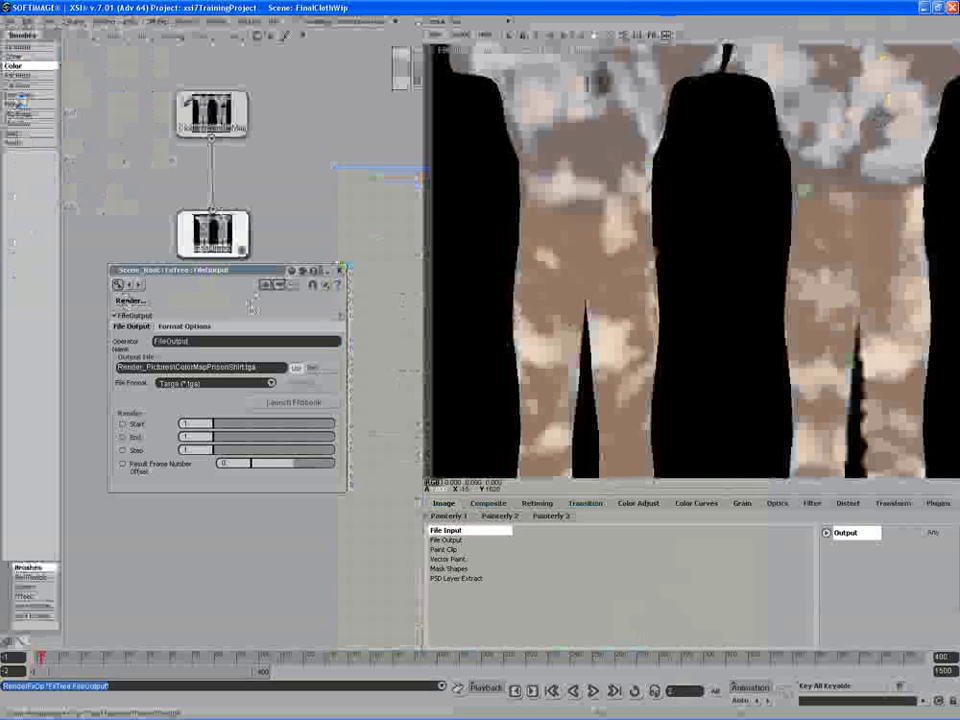
{"action": "left_click", "coordinate": [339, 270]}
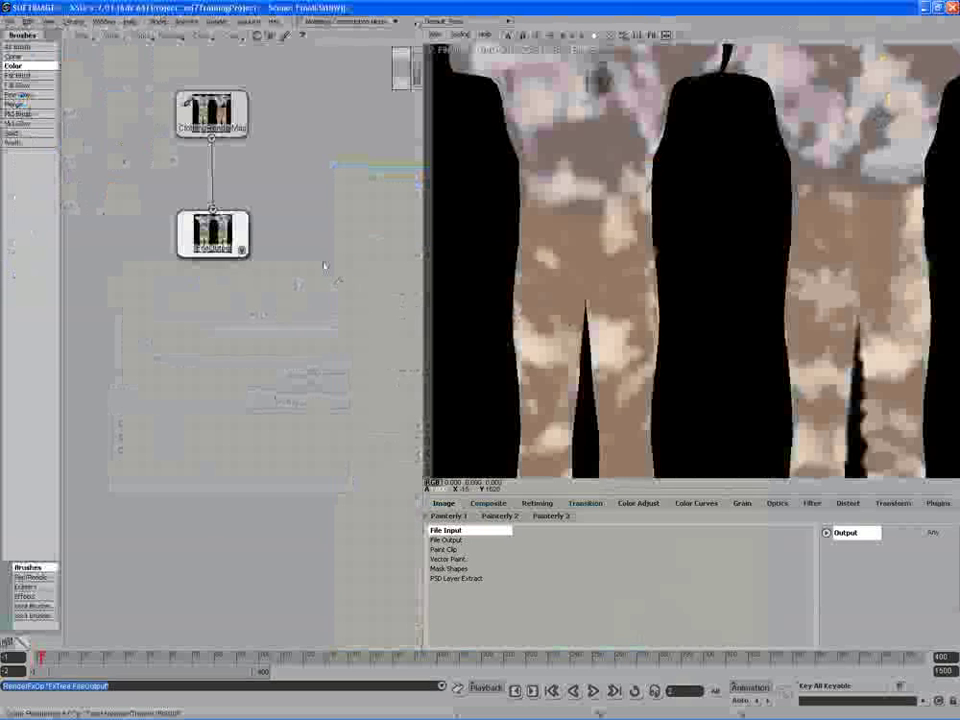
Step: Switch the workspace to the Default layout and hide the render region over the character
{"action": "left_click", "coordinate": [49, 21]}
{"action": "mouse_move", "coordinate": [100, 186]}
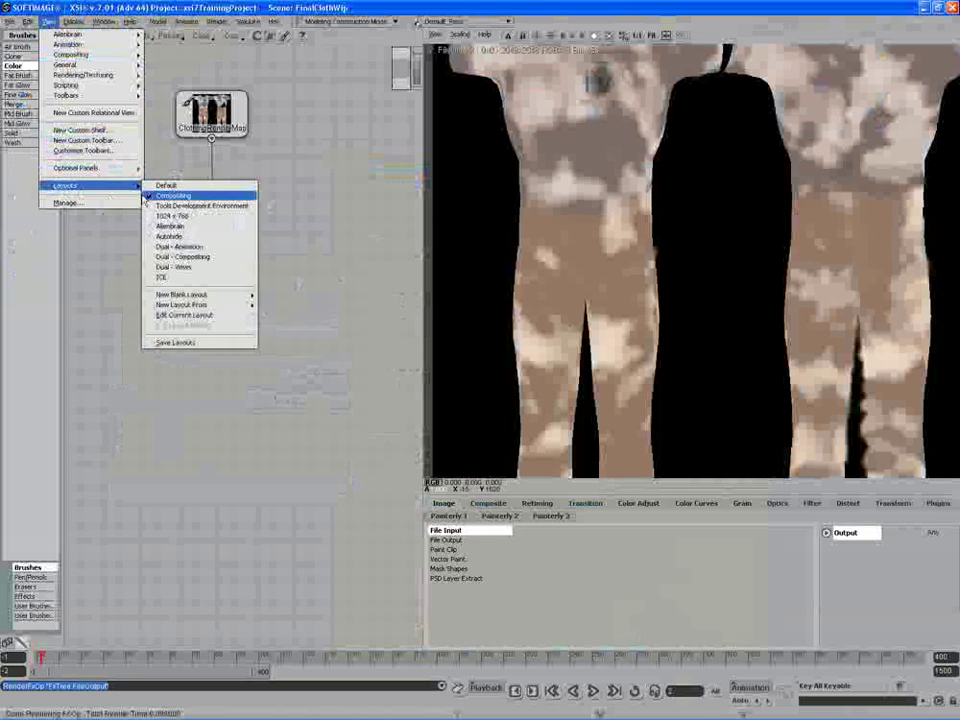
{"action": "left_click", "coordinate": [172, 188]}
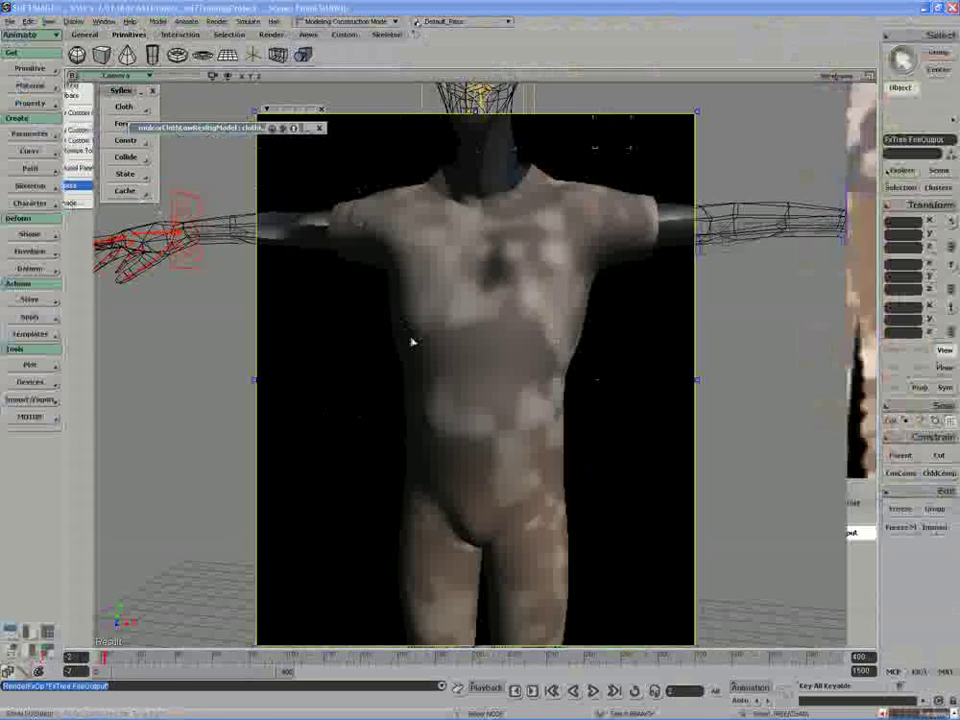
{"action": "middle_click", "coordinate": [490, 329]}
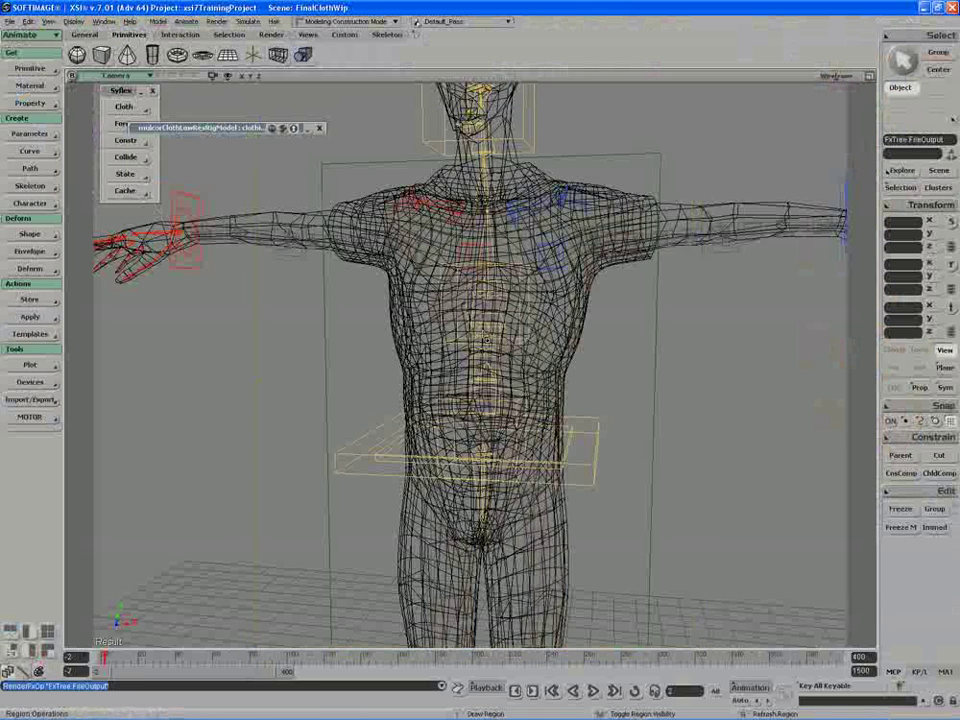
Step: Select only the clothing mesh and load its joggingSuitMat material into the Render Tree
{"action": "key", "text": "space"}
{"action": "left_click", "coordinate": [420, 345]}
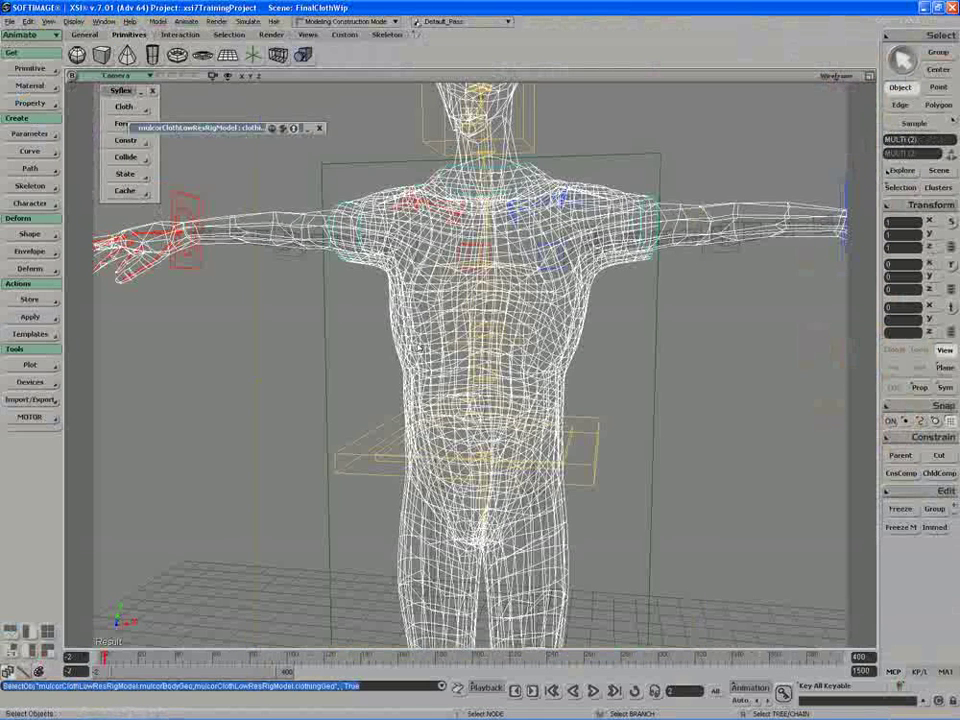
{"action": "key", "text": "7"}
{"action": "left_click_drag", "start_coordinate": [440, 445], "coordinate": [459, 318]}
{"action": "left_click", "coordinate": [533, 173]}
{"action": "left_click", "coordinate": [397, 326]}
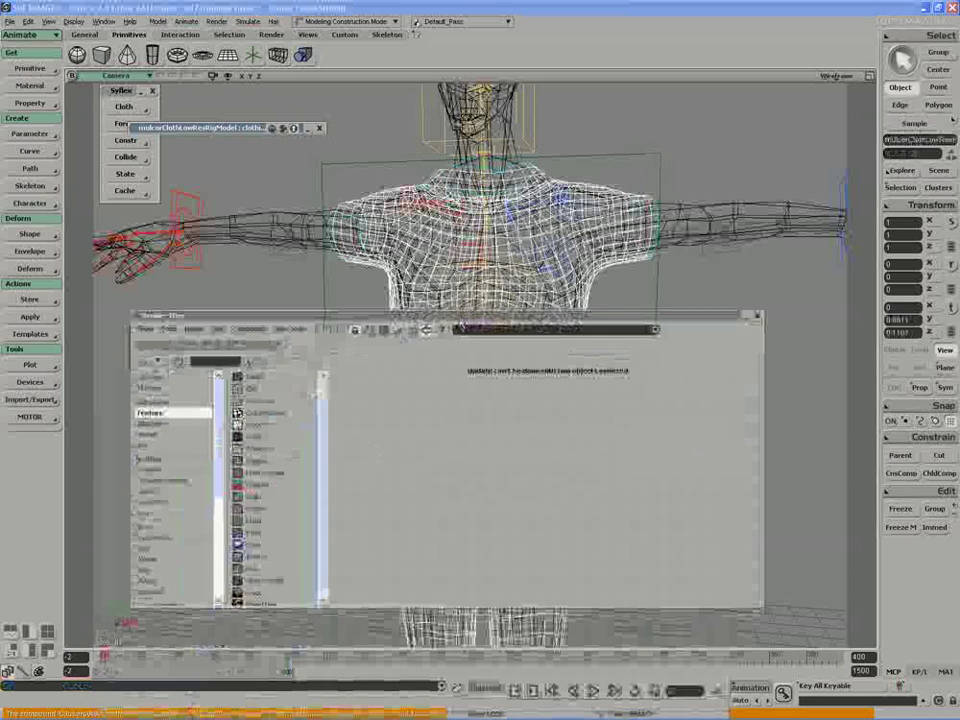
{"action": "left_click", "coordinate": [369, 331]}
{"action": "left_click_drag", "start_coordinate": [435, 441], "coordinate": [483, 428]}
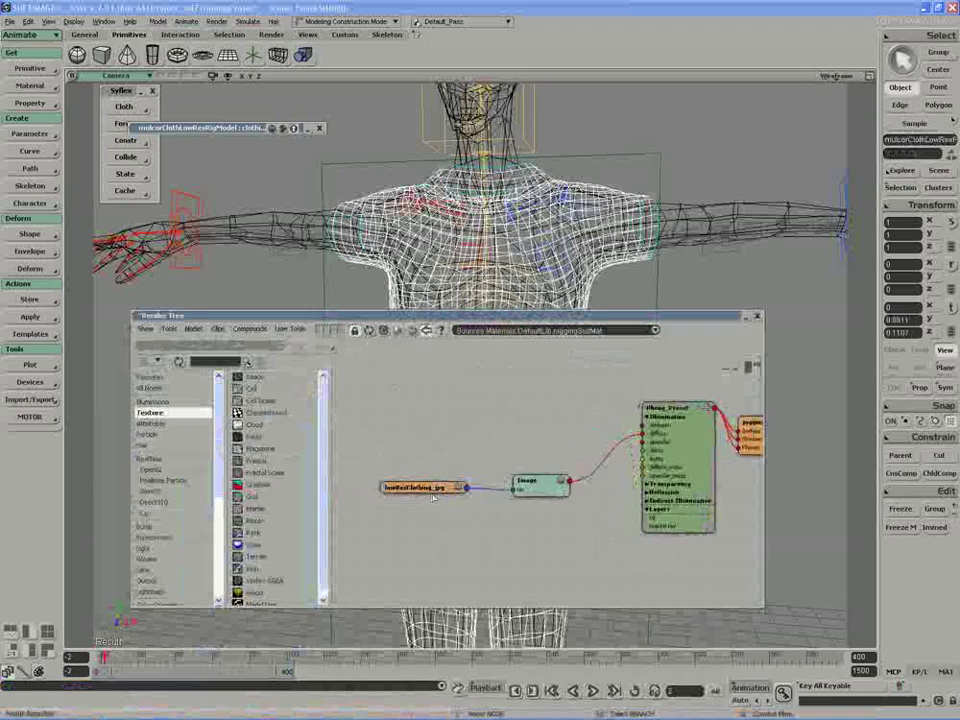
Step: Reposition the lowResClothing_jpg clip node and open the properties of the Image node feeding the diffuse colour
{"action": "scroll", "coordinate": [403, 499], "scroll_direction": "up", "scroll_amount": 1}
{"action": "left_click", "coordinate": [418, 492]}
{"action": "mouse_move", "coordinate": [403, 499]}
{"action": "left_mouse_down"}
{"action": "mouse_move", "coordinate": [421, 500]}
{"action": "mouse_move", "coordinate": [398, 482]}
{"action": "left_mouse_up"}
{"action": "double_click", "coordinate": [545, 488]}
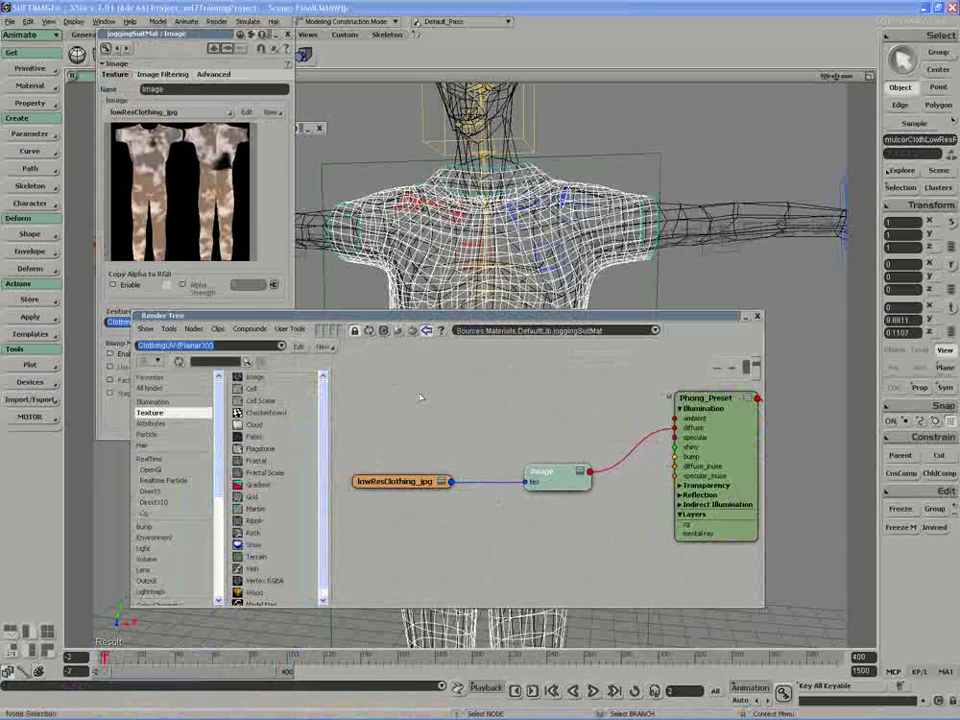
Step: Load ColorMapPrisonShirt.1.tga from the Render_Pictures folder as a new image clip for the clothing's Image node
{"action": "left_click", "coordinate": [277, 113]}
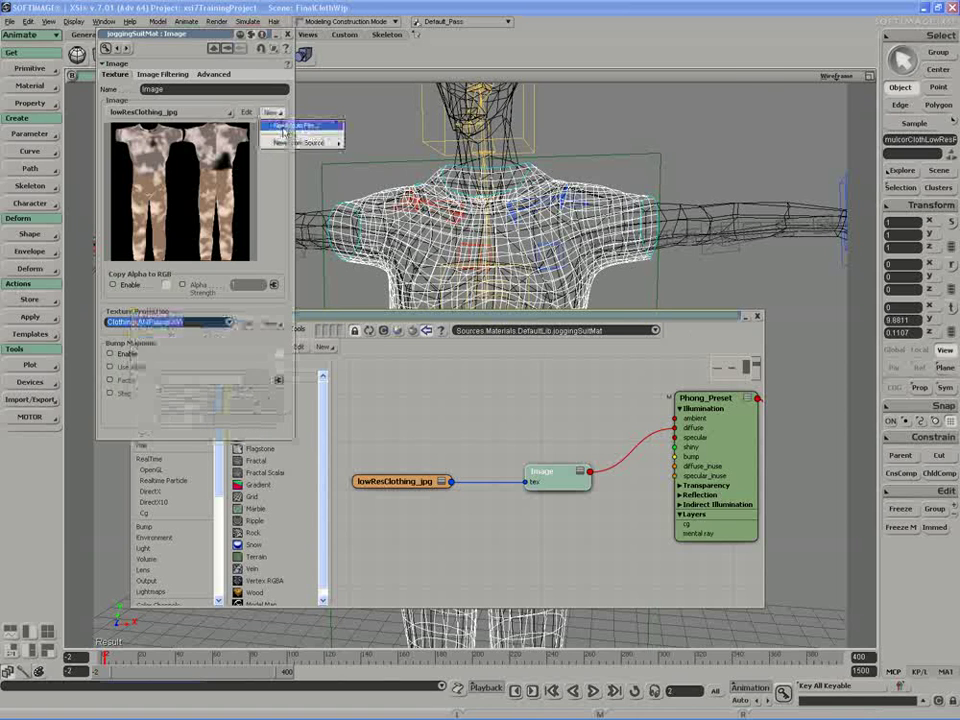
{"action": "left_click", "coordinate": [300, 126]}
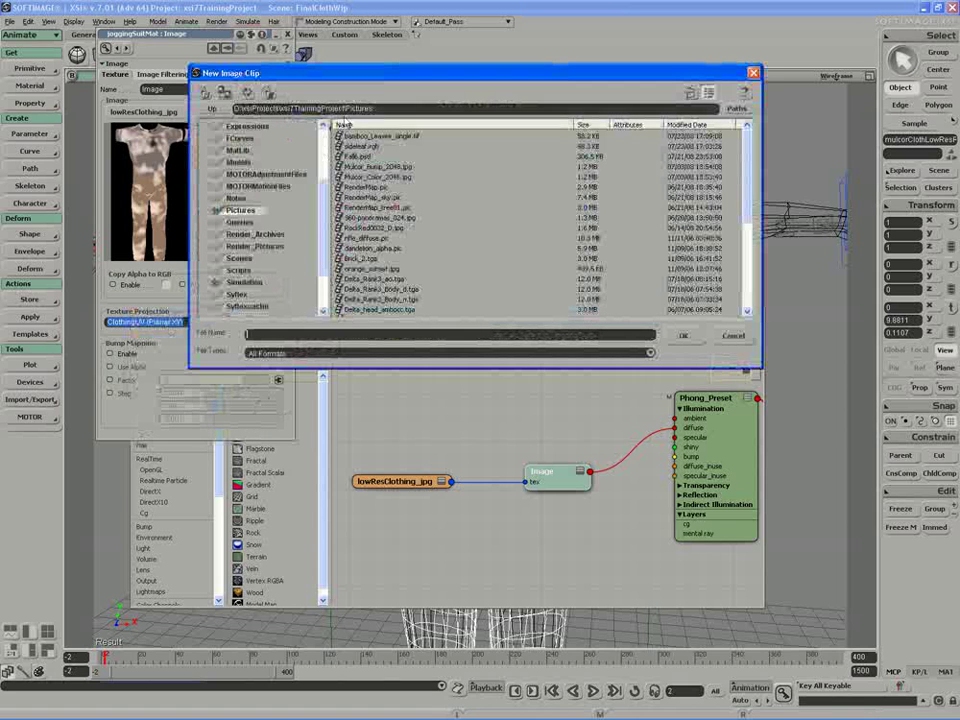
{"action": "left_click", "coordinate": [695, 126]}
{"action": "left_click", "coordinate": [692, 126]}
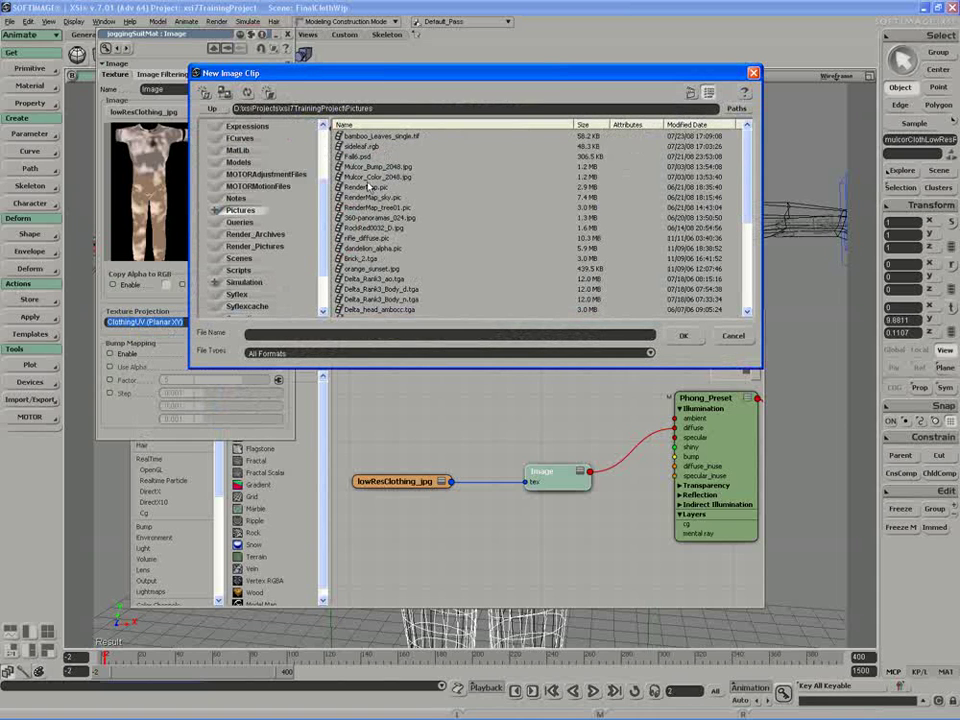
{"action": "left_click", "coordinate": [366, 239]}
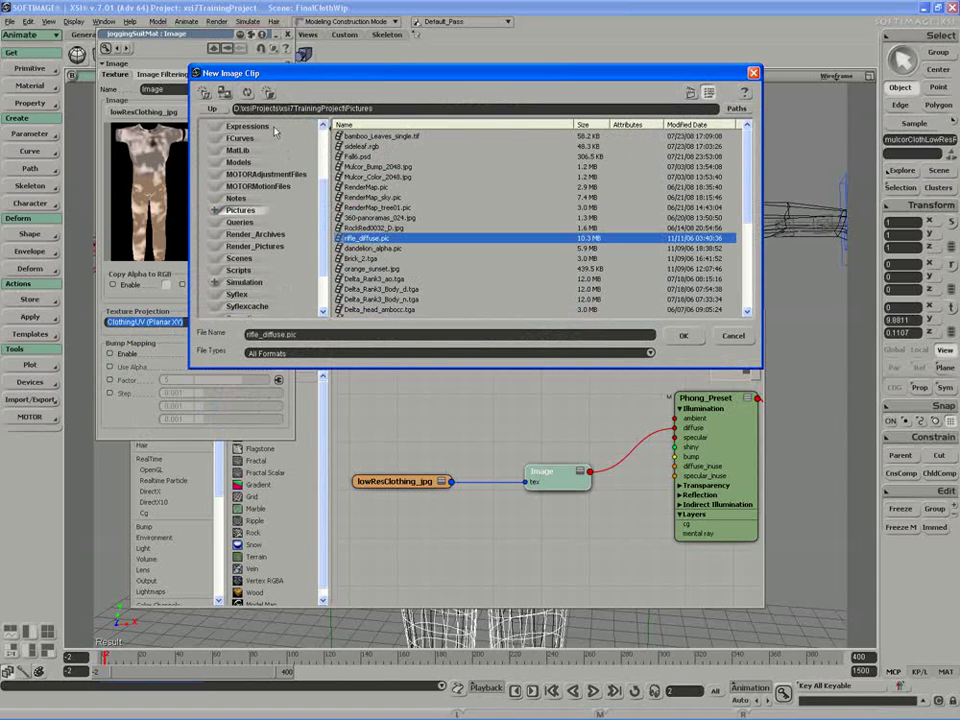
{"action": "scroll", "coordinate": [737, 279], "scroll_direction": "down", "scroll_amount": 5}
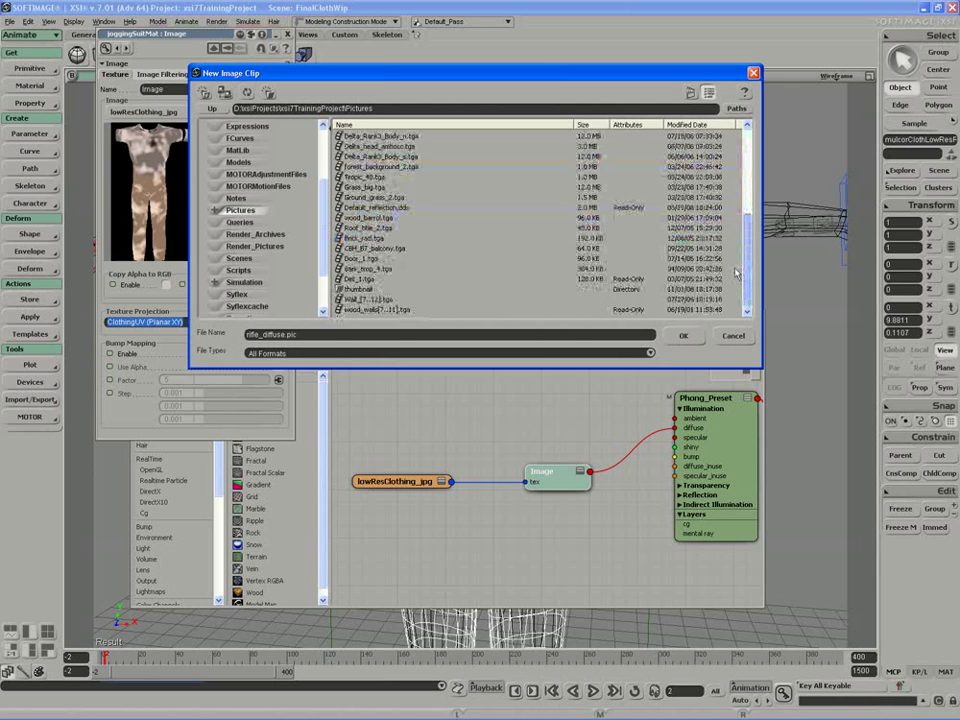
{"action": "scroll", "coordinate": [737, 272], "scroll_direction": "up", "scroll_amount": 5}
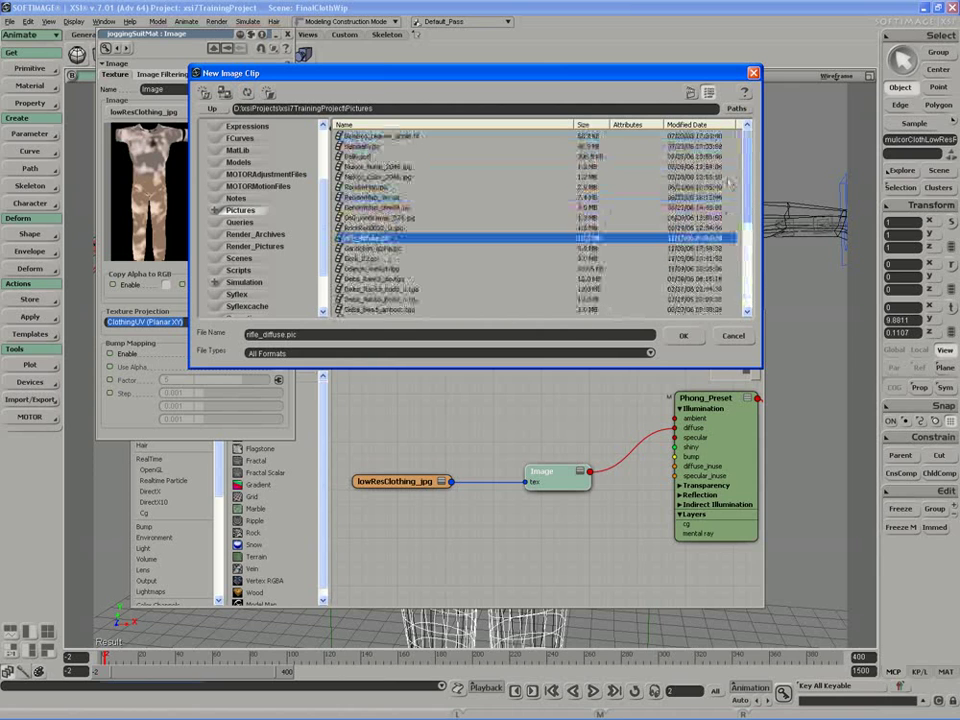
{"action": "left_click", "coordinate": [253, 245]}
{"action": "left_click", "coordinate": [363, 138]}
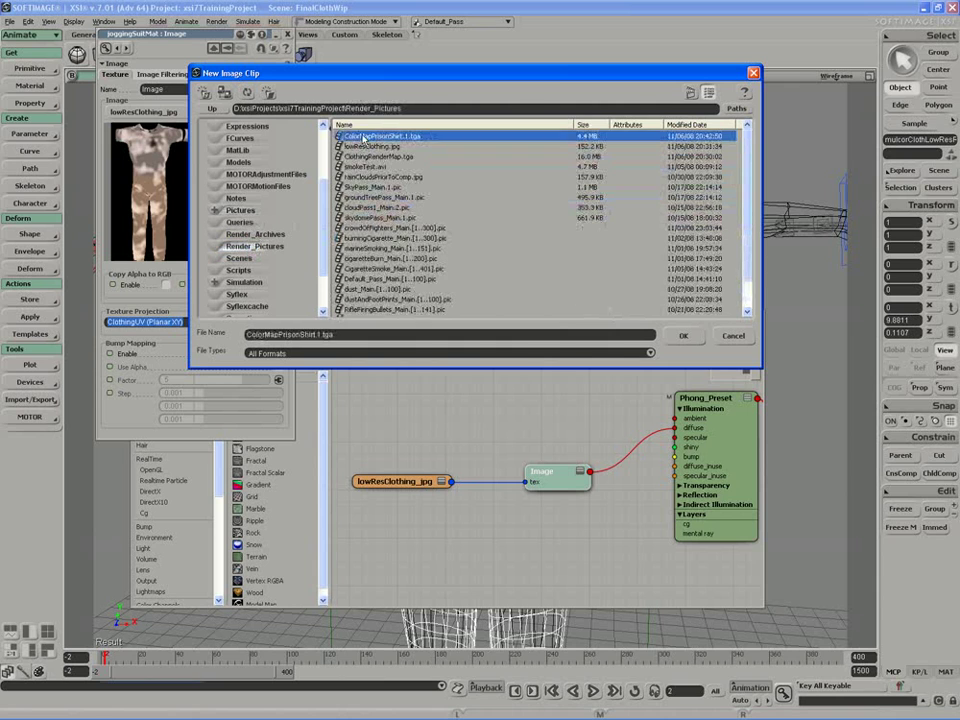
{"action": "left_click", "coordinate": [685, 336]}
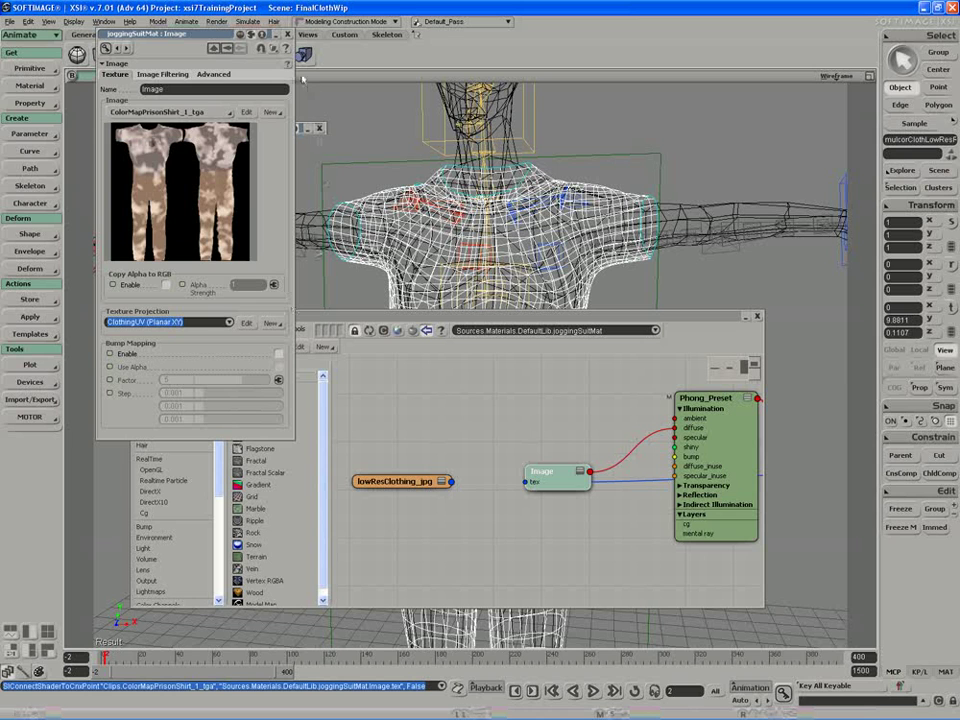
Step: Move the Render Tree clear of the character and preview the new clothing texture from front and back in a render region
{"action": "left_click", "coordinate": [288, 36]}
{"action": "left_click_drag", "start_coordinate": [514, 317], "coordinate": [514, 501]}
{"action": "key", "text": "q"}
{"action": "mouse_move", "coordinate": [690, 117]}
{"action": "left_mouse_down"}
{"action": "mouse_move", "coordinate": [359, 631]}
{"action": "mouse_move", "coordinate": [265, 647]}
{"action": "left_mouse_up"}
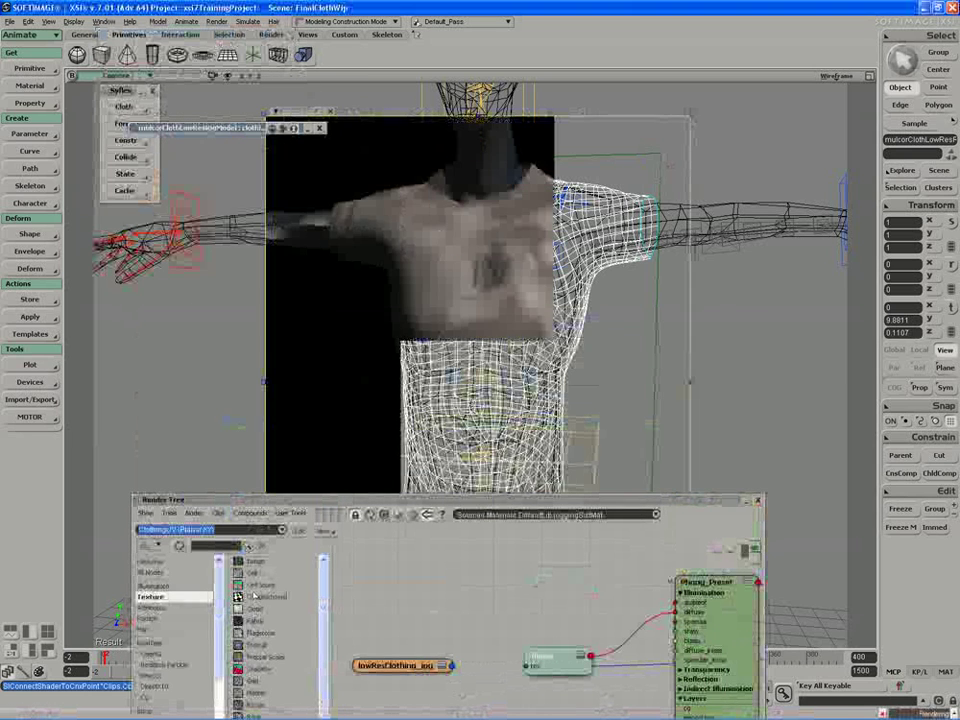
{"action": "left_click_drag", "start_coordinate": [316, 500], "coordinate": [300, 615]}
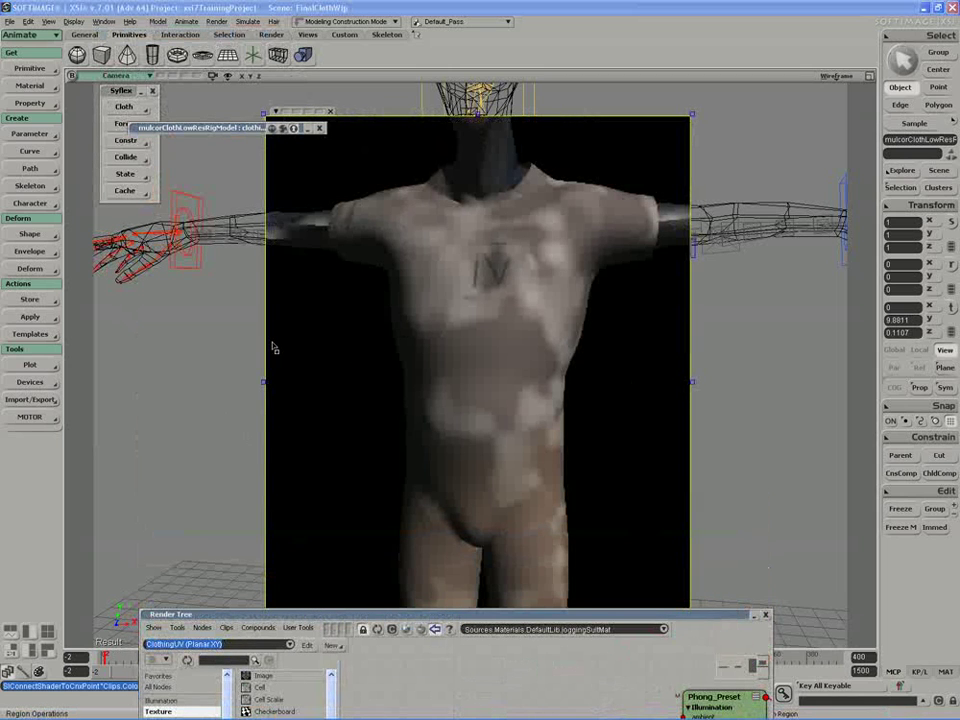
{"action": "key", "text": "s"}
{"action": "right_click_drag", "start_coordinate": [488, 372], "coordinate": [386, 405]}
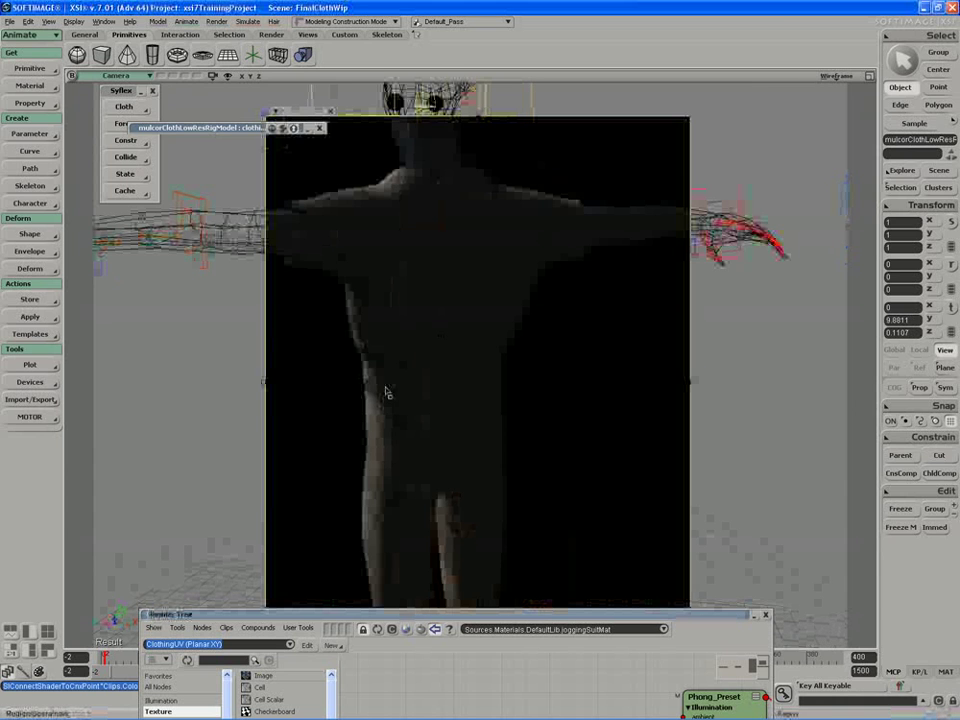
{"action": "left_click_drag", "start_coordinate": [267, 303], "coordinate": [262, 303]}
Step: Add a point light and move it behind the character to about X -3.78, Y 12.81, Z -6.46
{"action": "left_click", "coordinate": [29, 68]}
{"action": "mouse_move", "coordinate": [130, 184]}
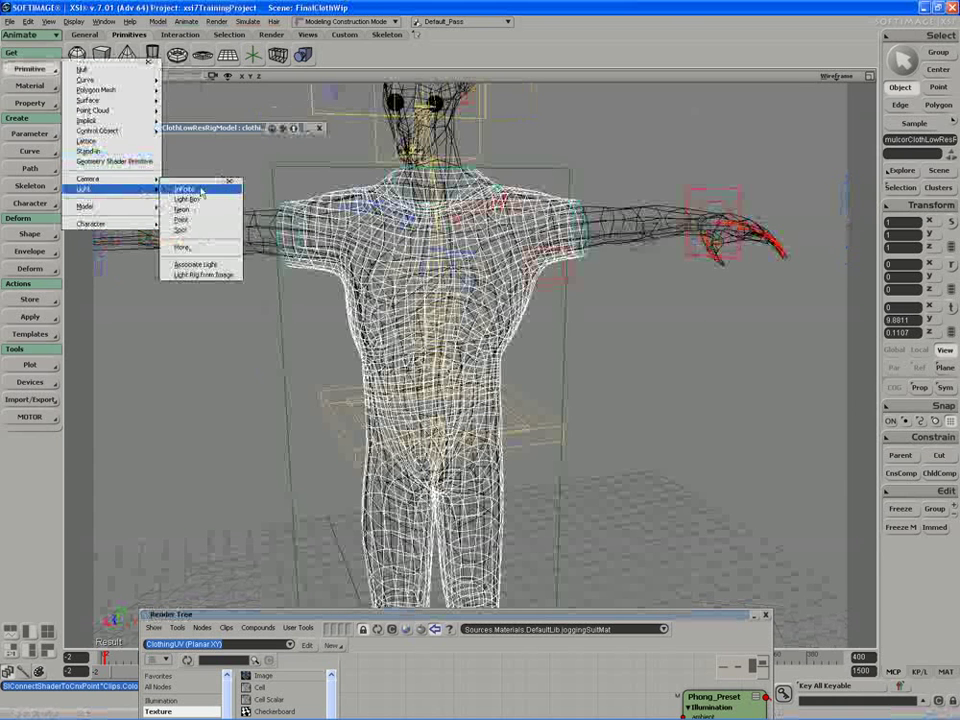
{"action": "left_click", "coordinate": [205, 216]}
{"action": "key", "text": "s"}
{"action": "middle_click_drag", "start_coordinate": [274, 452], "coordinate": [452, 388]}
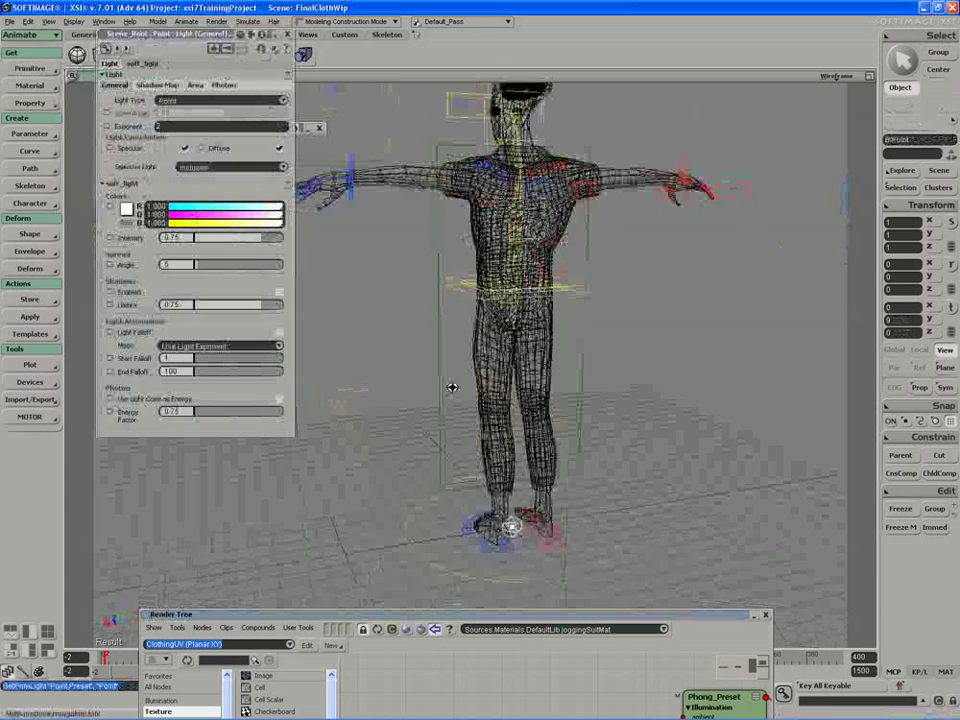
{"action": "key", "text": "v"}
{"action": "left_click_drag", "start_coordinate": [484, 504], "coordinate": [639, 232]}
Step: Preview the character's back under the new light in a render region, and clear the region
{"action": "key", "text": "q"}
{"action": "left_click_drag", "start_coordinate": [646, 100], "coordinate": [391, 476]}
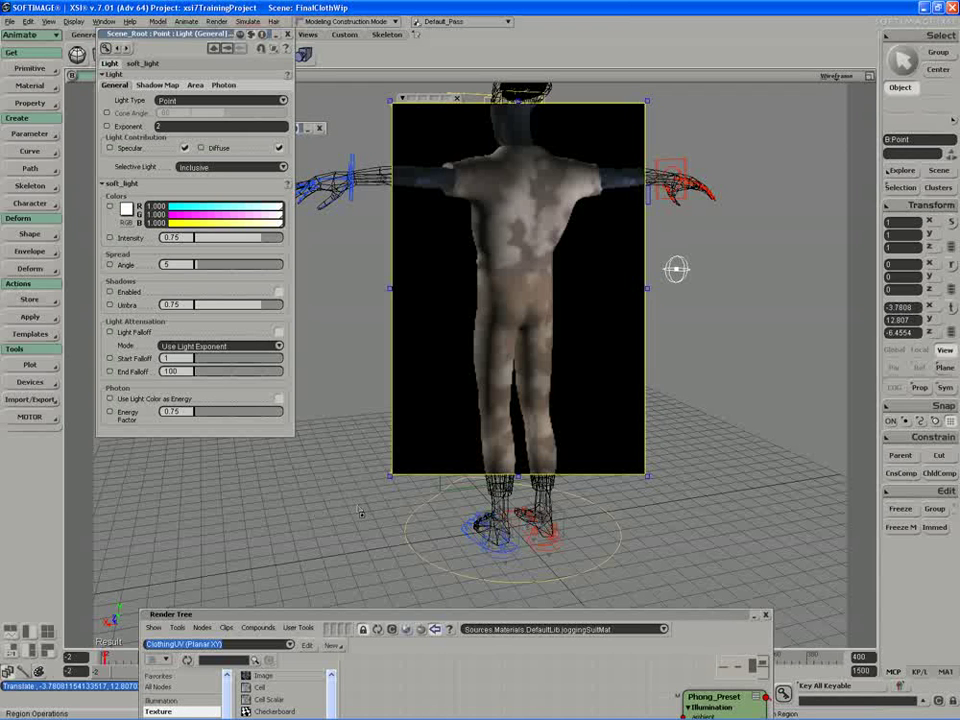
{"action": "key", "text": "shift+q"}
Step: Select the clothing mesh from the character's front and open its property page
{"action": "key", "text": "s"}
{"action": "right_click_drag", "start_coordinate": [361, 512], "coordinate": [349, 486]}
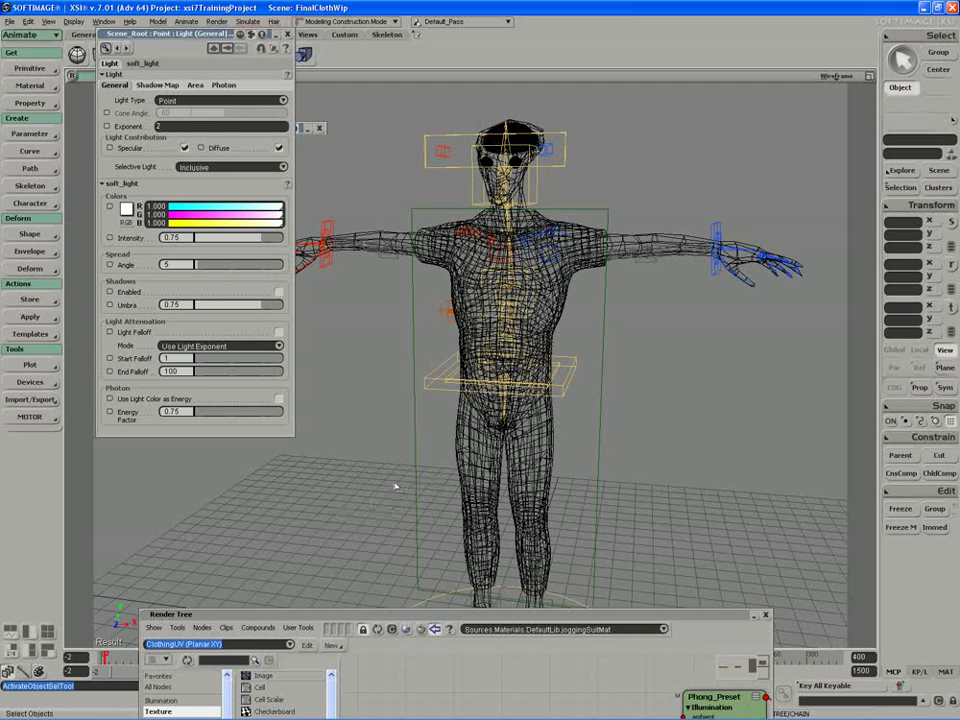
{"action": "left_click", "coordinate": [473, 432]}
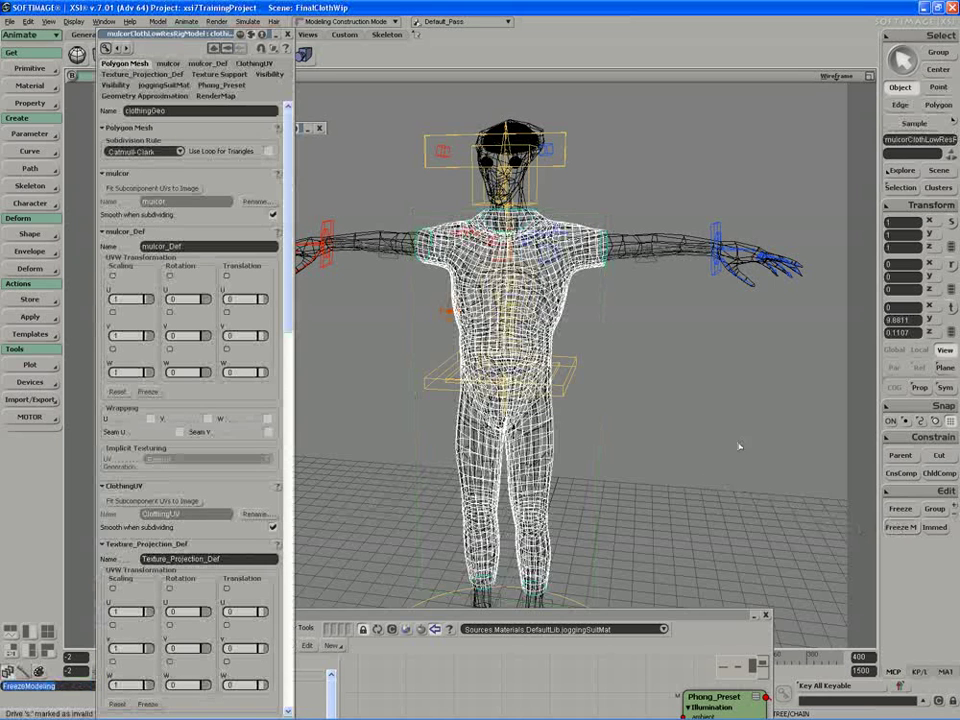
Step: Undo the last modeling freeze and reselect the clothing mesh on the character
{"action": "key", "text": "ctrl+z"}
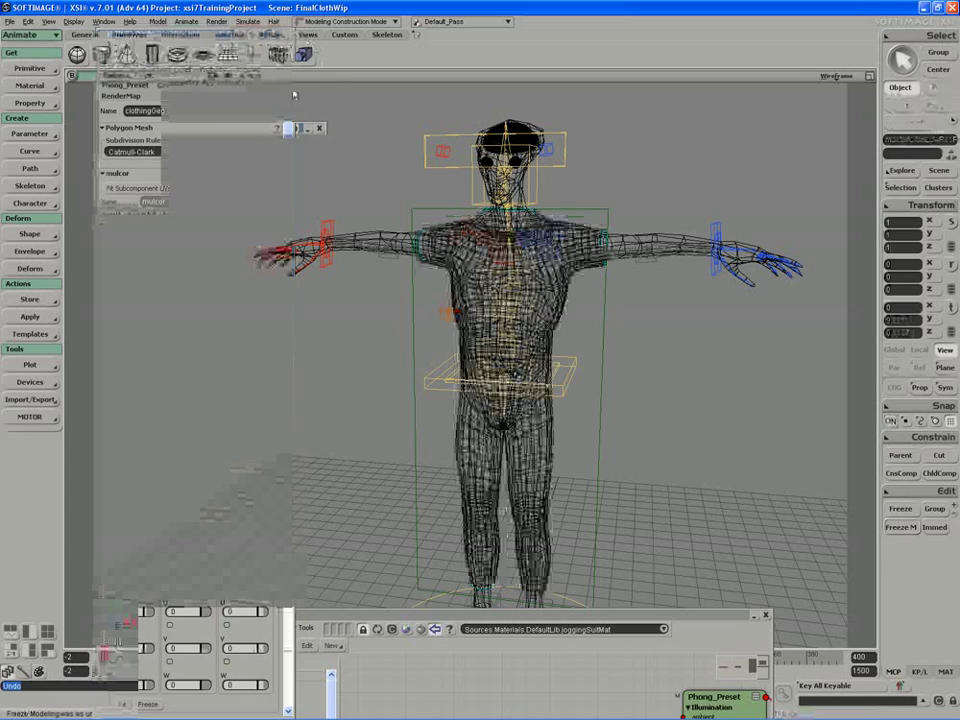
{"action": "left_click_drag", "start_coordinate": [709, 573], "coordinate": [696, 526]}
{"action": "left_click", "coordinate": [543, 444]}
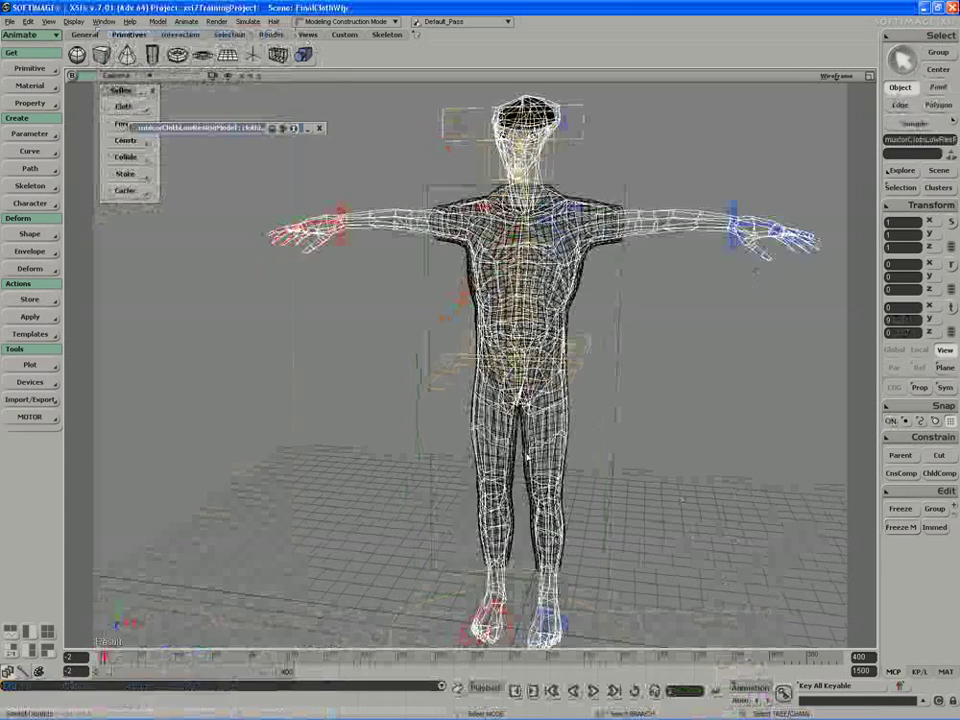
{"action": "left_click", "coordinate": [523, 419]}
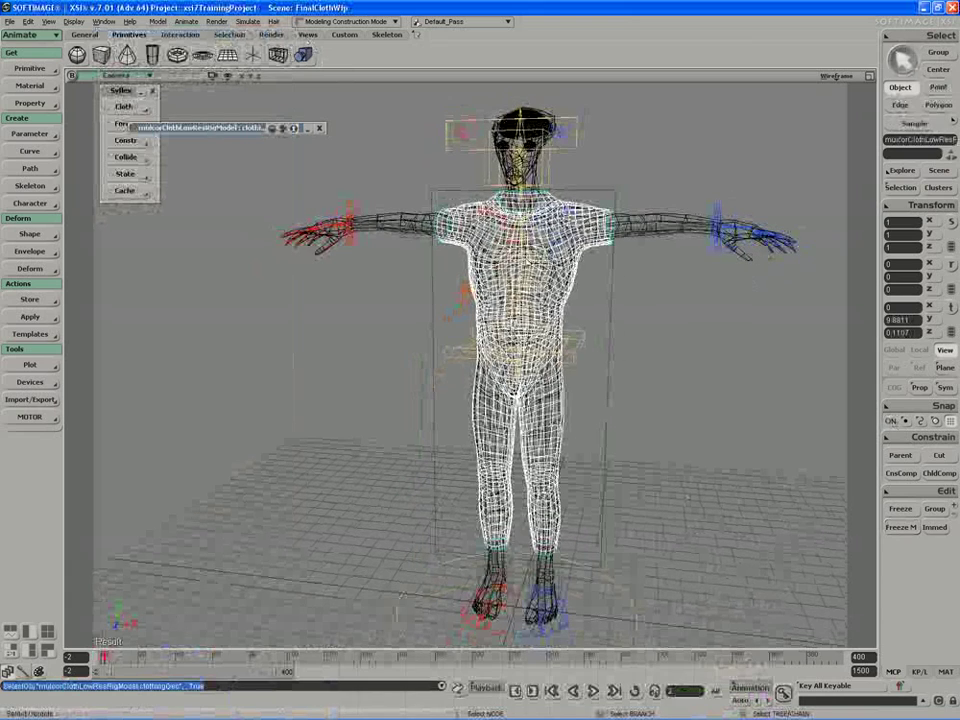
Step: Move the syCloth and MixerOp operators above the Shape Modeling marker in the clothing's operator stack, and freeze the mesh's modeling history
{"action": "left_click", "coordinate": [900, 188]}
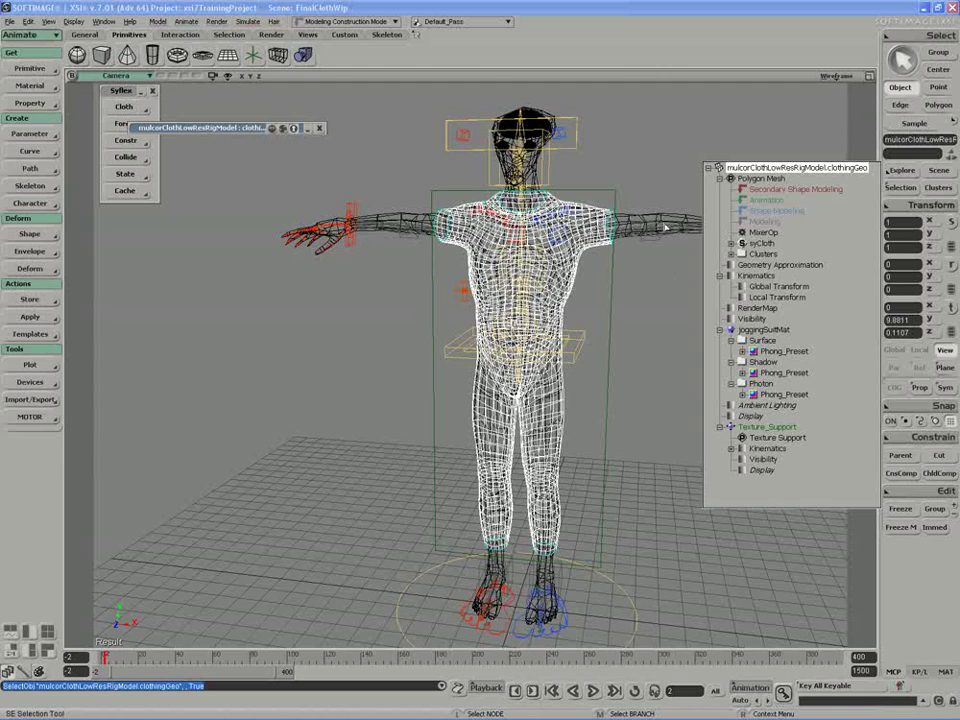
{"action": "left_click_drag", "start_coordinate": [762, 240], "coordinate": [762, 223]}
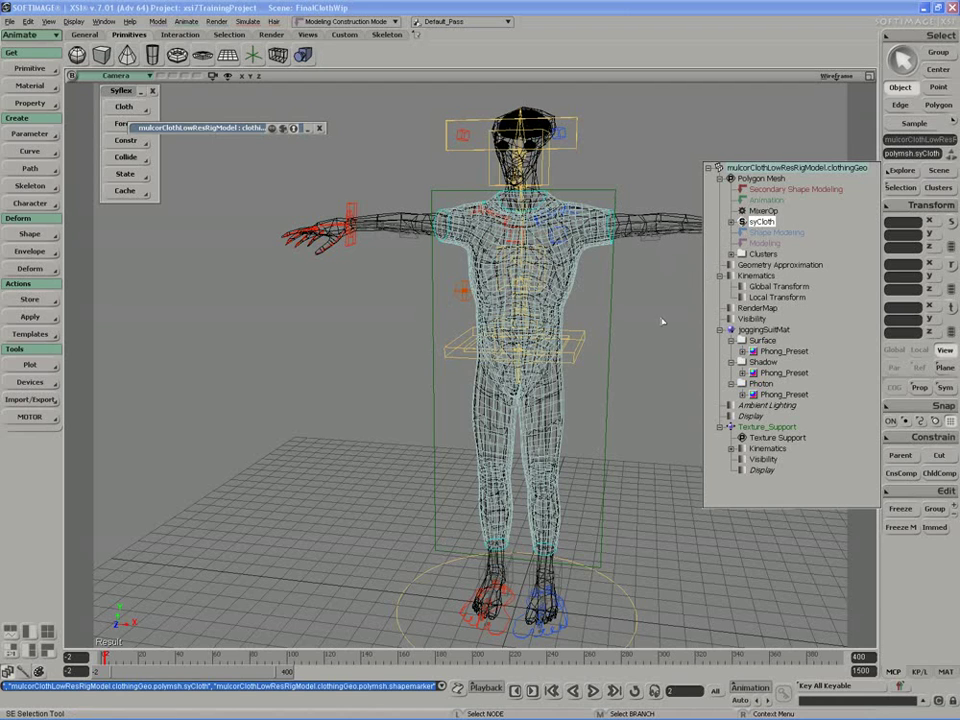
{"action": "left_click", "coordinate": [574, 285]}
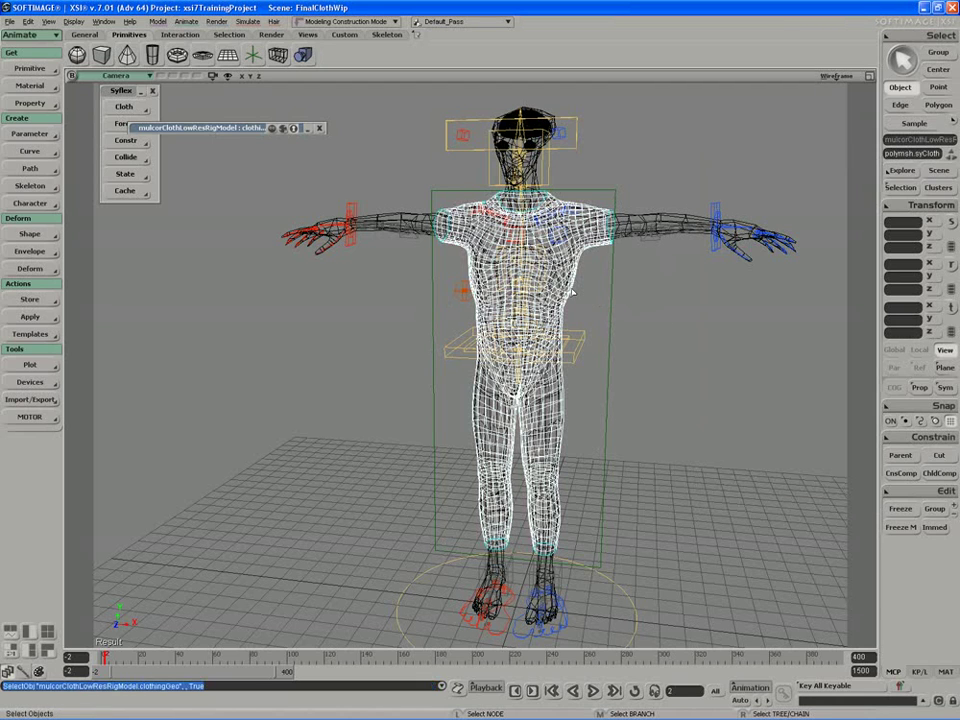
{"action": "left_click", "coordinate": [898, 530]}
{"action": "key", "text": "Return"}
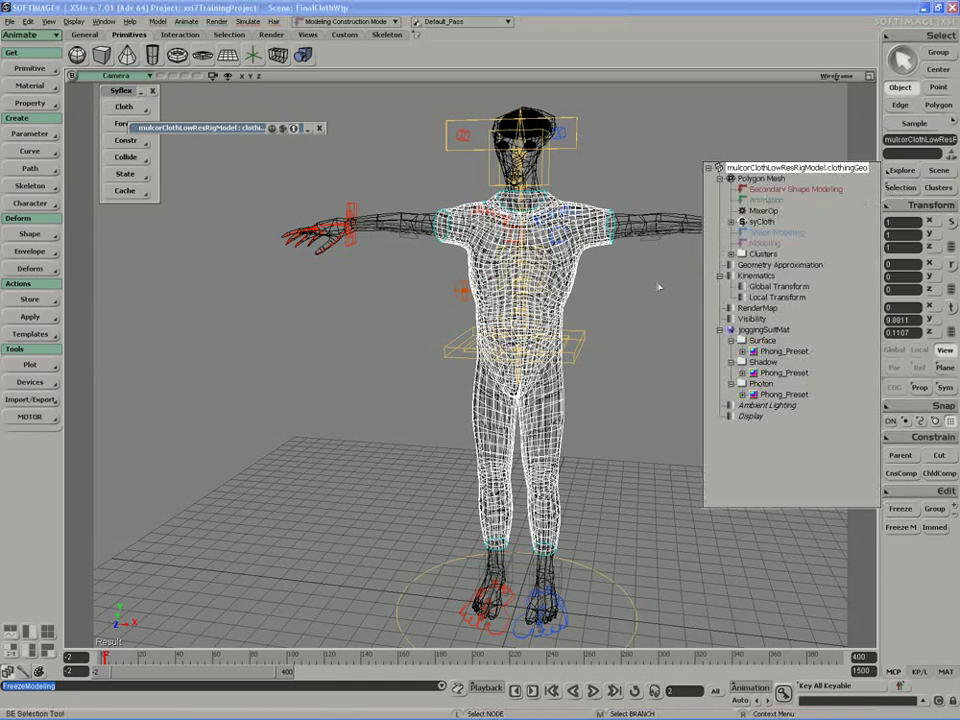
Step: Open the clothing's syCloth properties to check the simulation settings, and close the page
{"action": "left_click", "coordinate": [746, 224]}
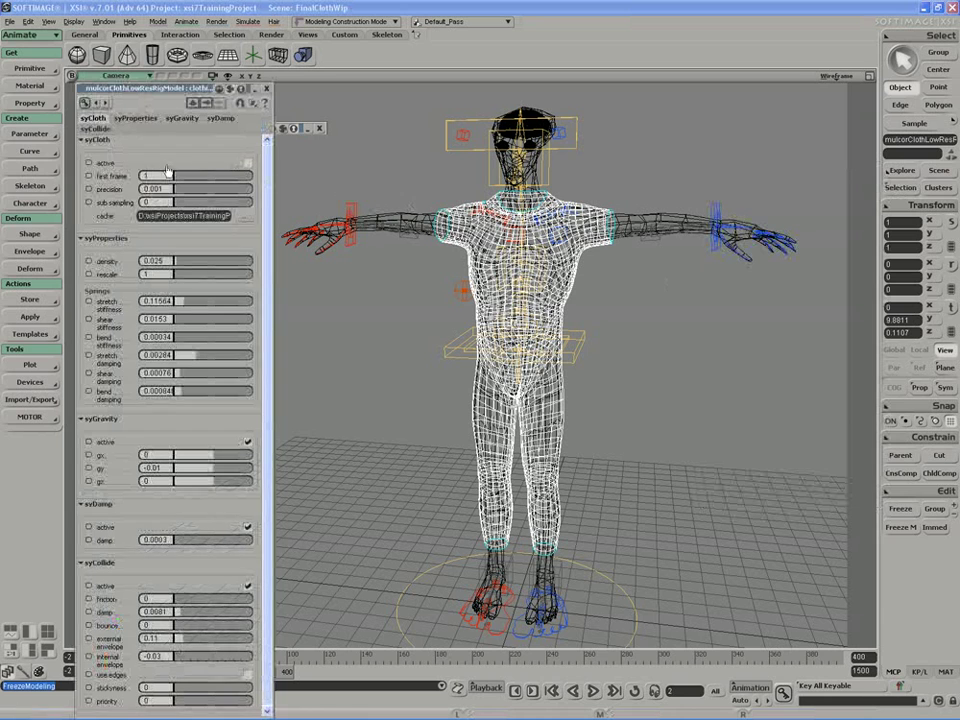
{"action": "left_click", "coordinate": [253, 89]}
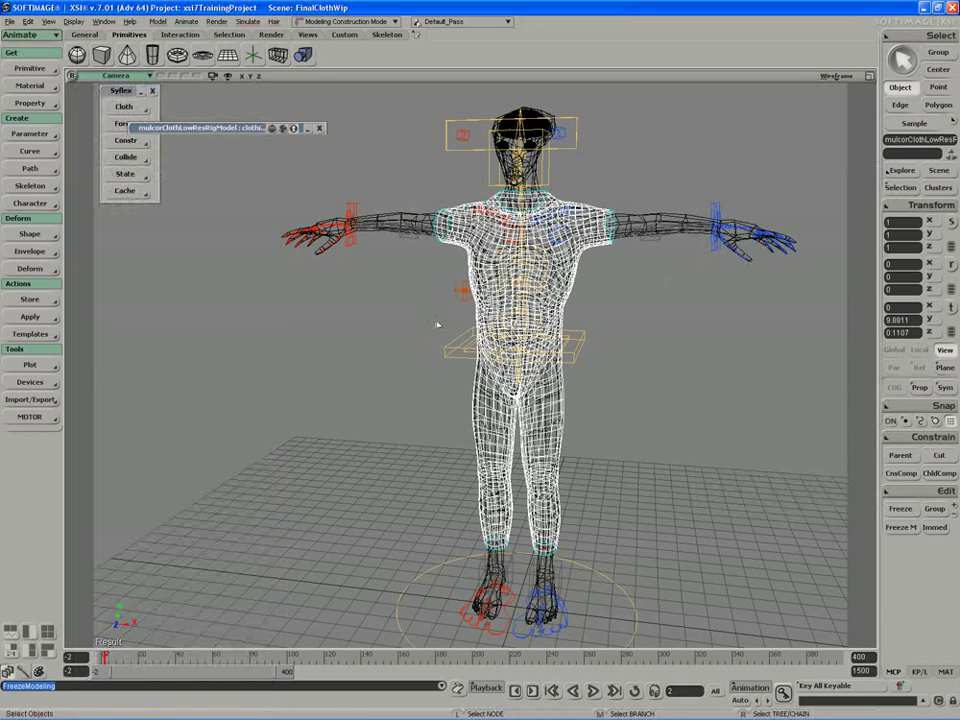
Step: Scrub the Animation Mixer to frame 150, preview the posed clothing in a render region, and clear the region
{"action": "key", "text": "alt+0"}
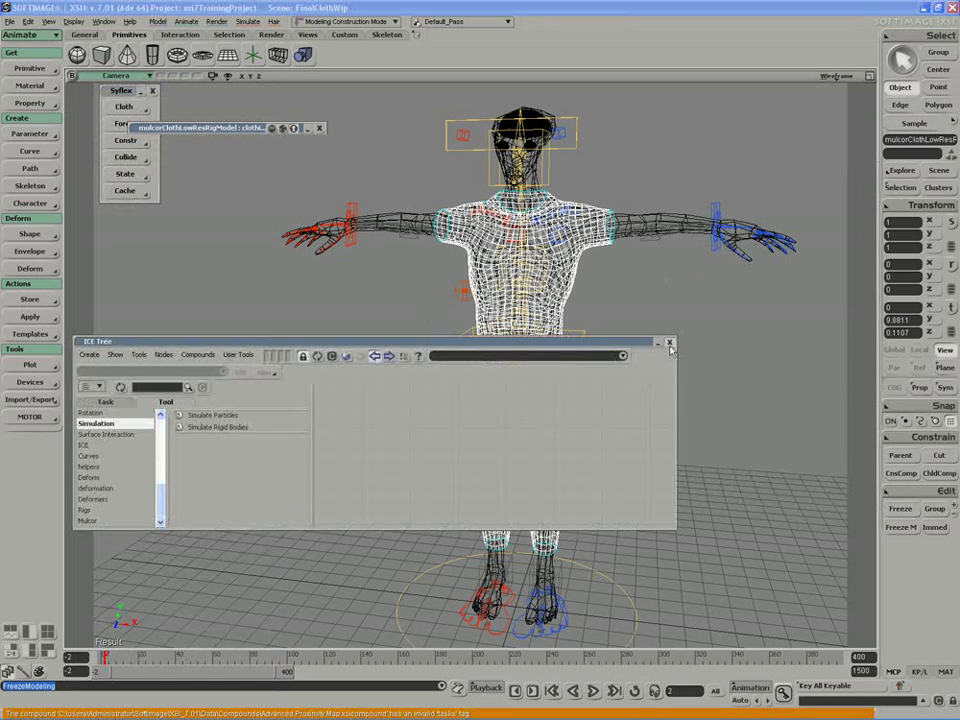
{"action": "left_click_drag", "start_coordinate": [150, 479], "coordinate": [327, 480]}
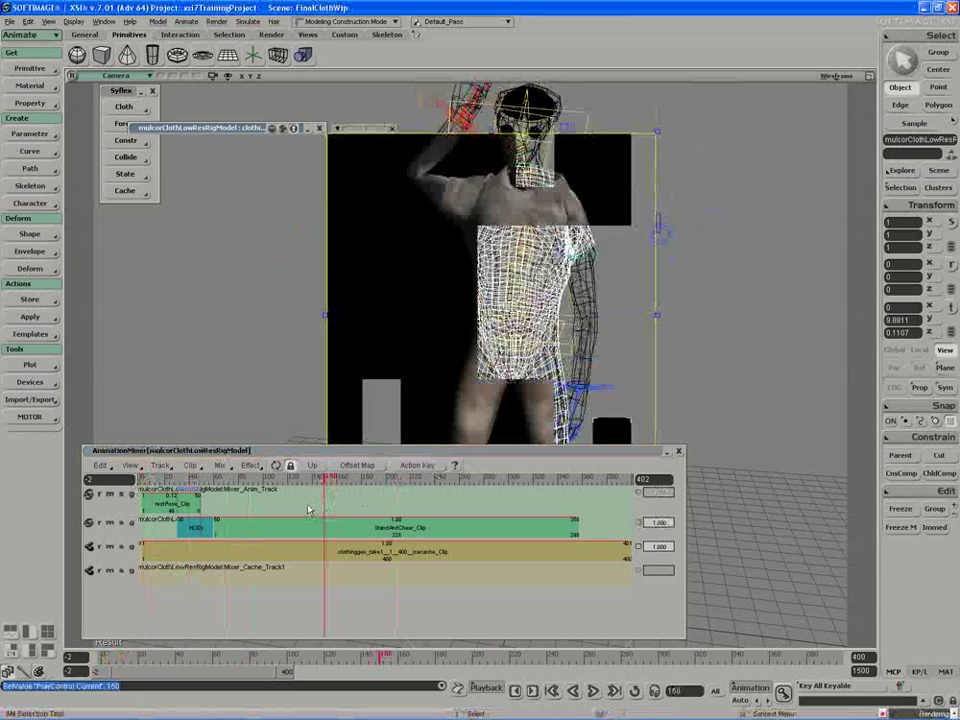
{"action": "left_click_drag", "start_coordinate": [399, 452], "coordinate": [365, 536]}
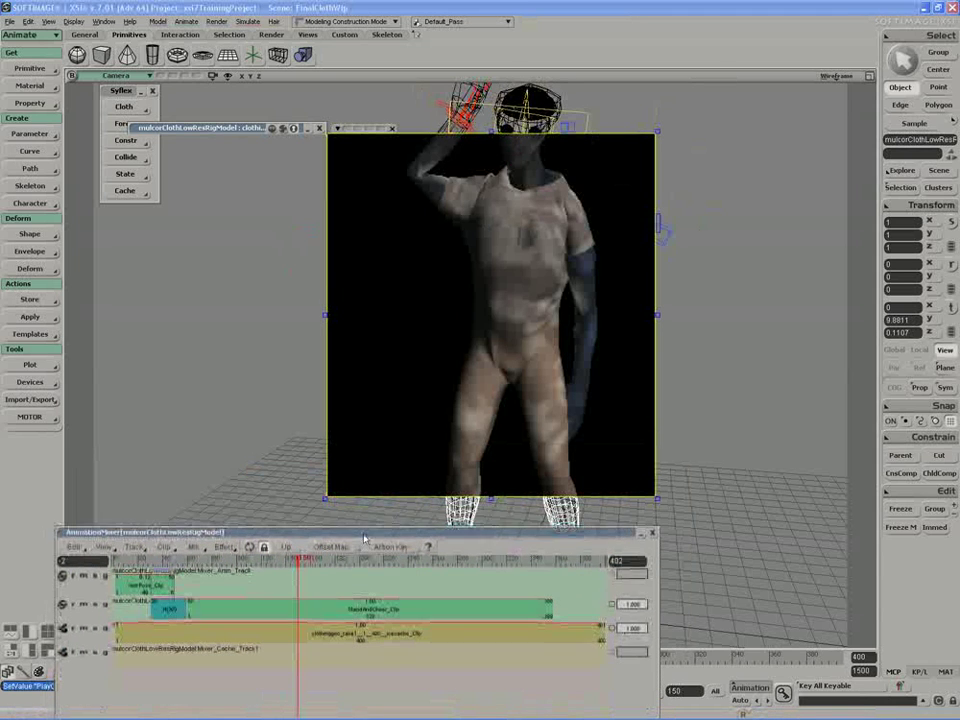
{"action": "key", "text": "q"}
{"action": "middle_click", "coordinate": [525, 407]}
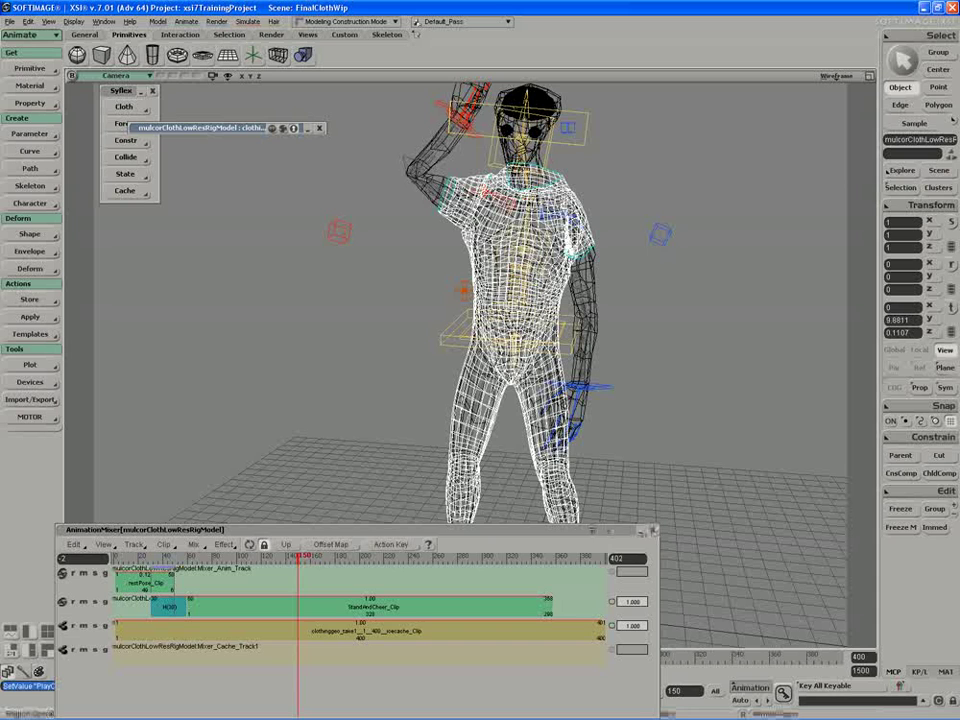
{"action": "mouse_move", "coordinate": [591, 533]}
{"action": "left_mouse_down"}
{"action": "mouse_move", "coordinate": [601, 448]}
{"action": "mouse_move", "coordinate": [623, 468]}
{"action": "mouse_move", "coordinate": [602, 456]}
{"action": "left_mouse_up"}
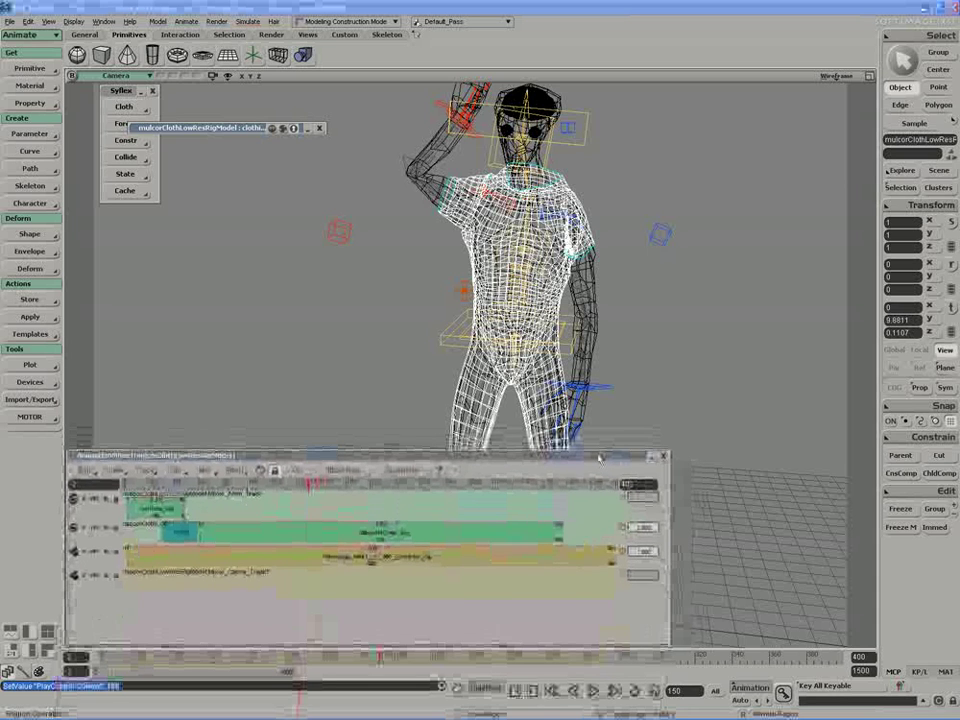